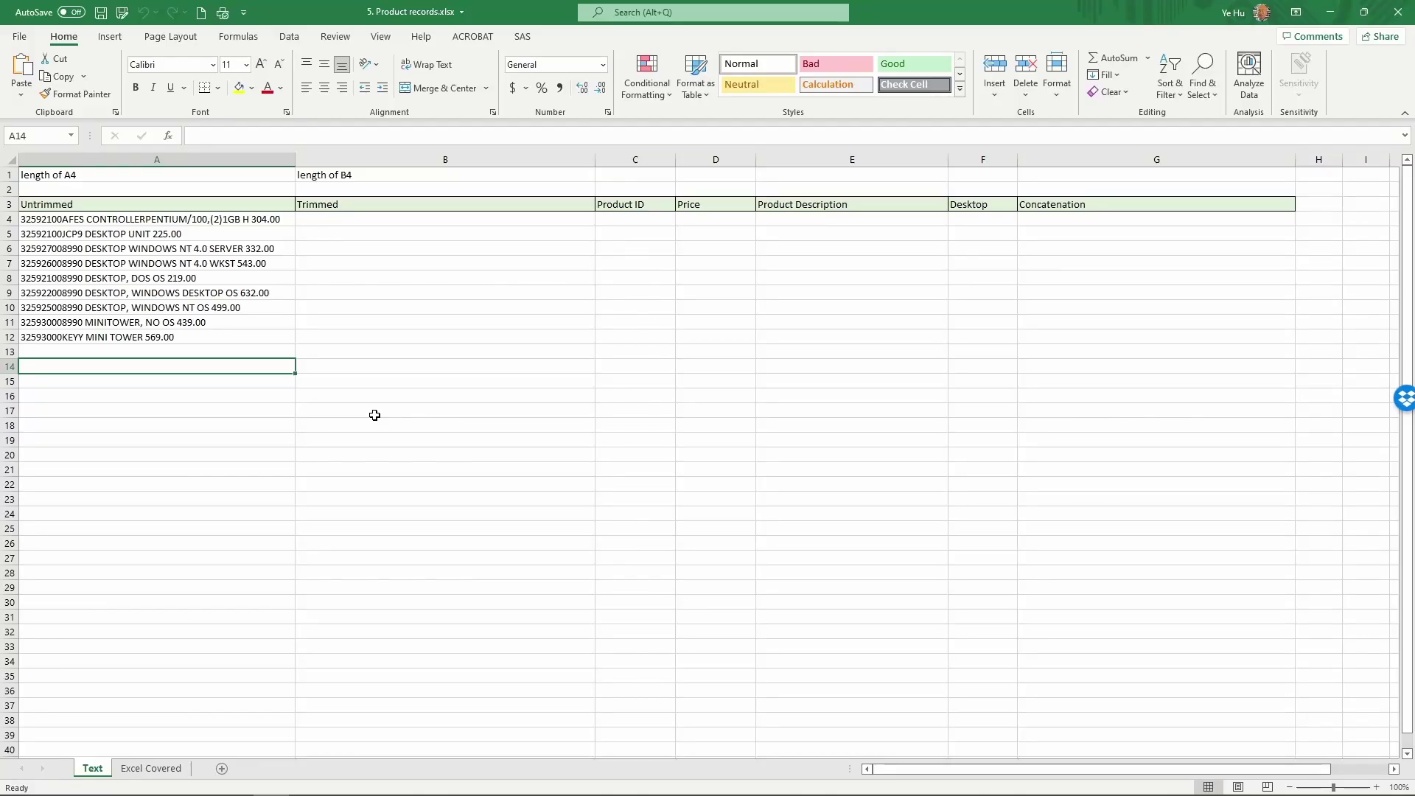
- Enter =TRIM(A4) in cell B4 to strip extra spaces from the first untrimmed product record
left_click_drag(148, 219, 148, 337)
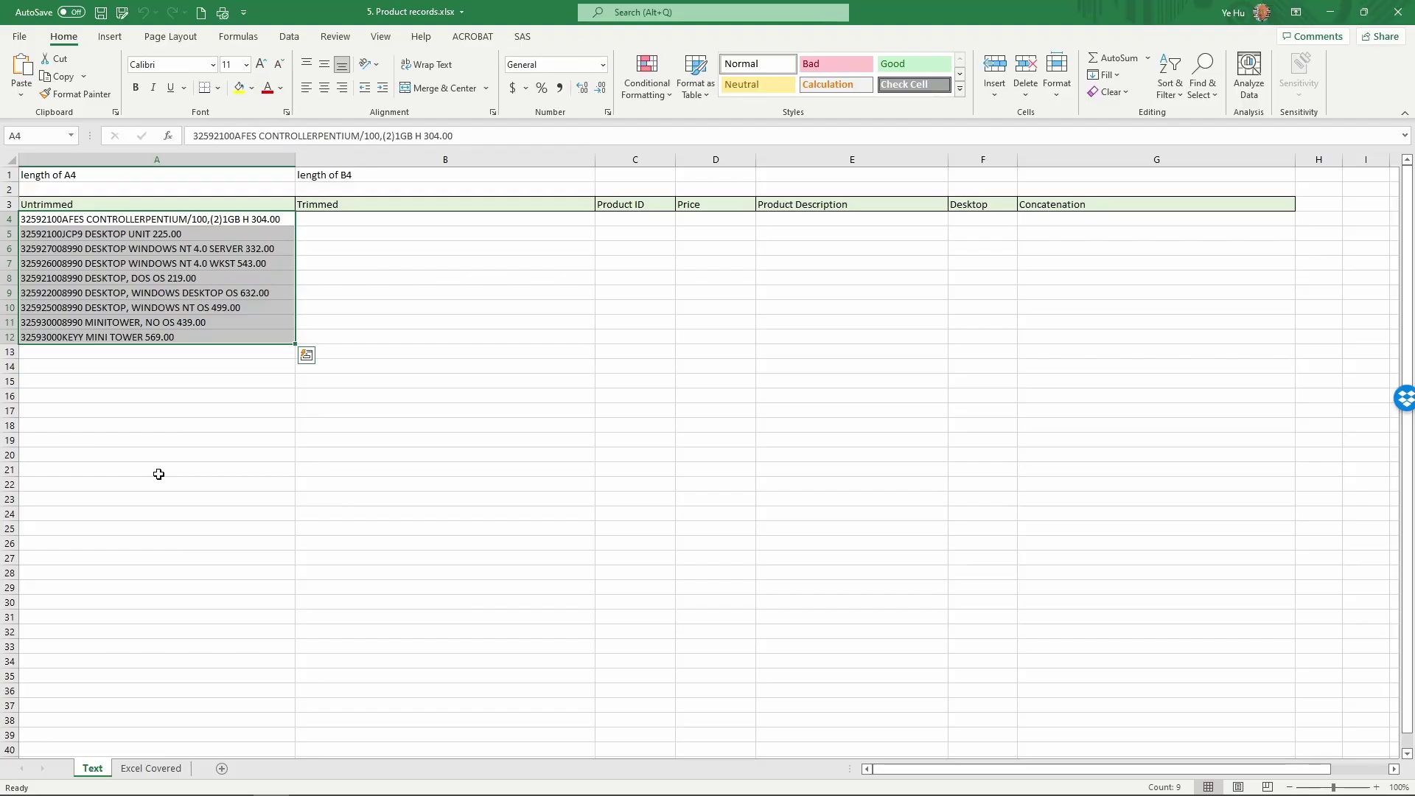
left_click(423, 221)
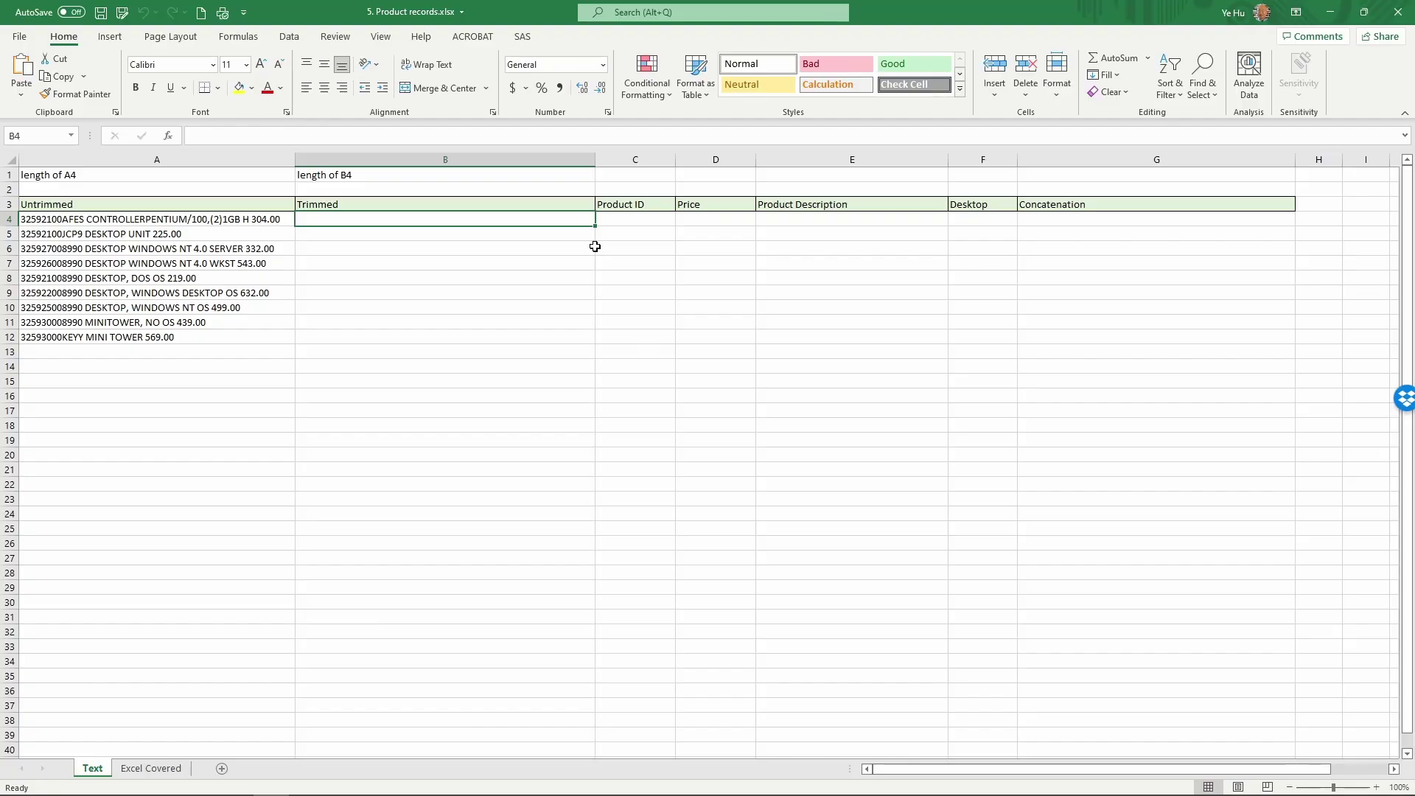
type("=")
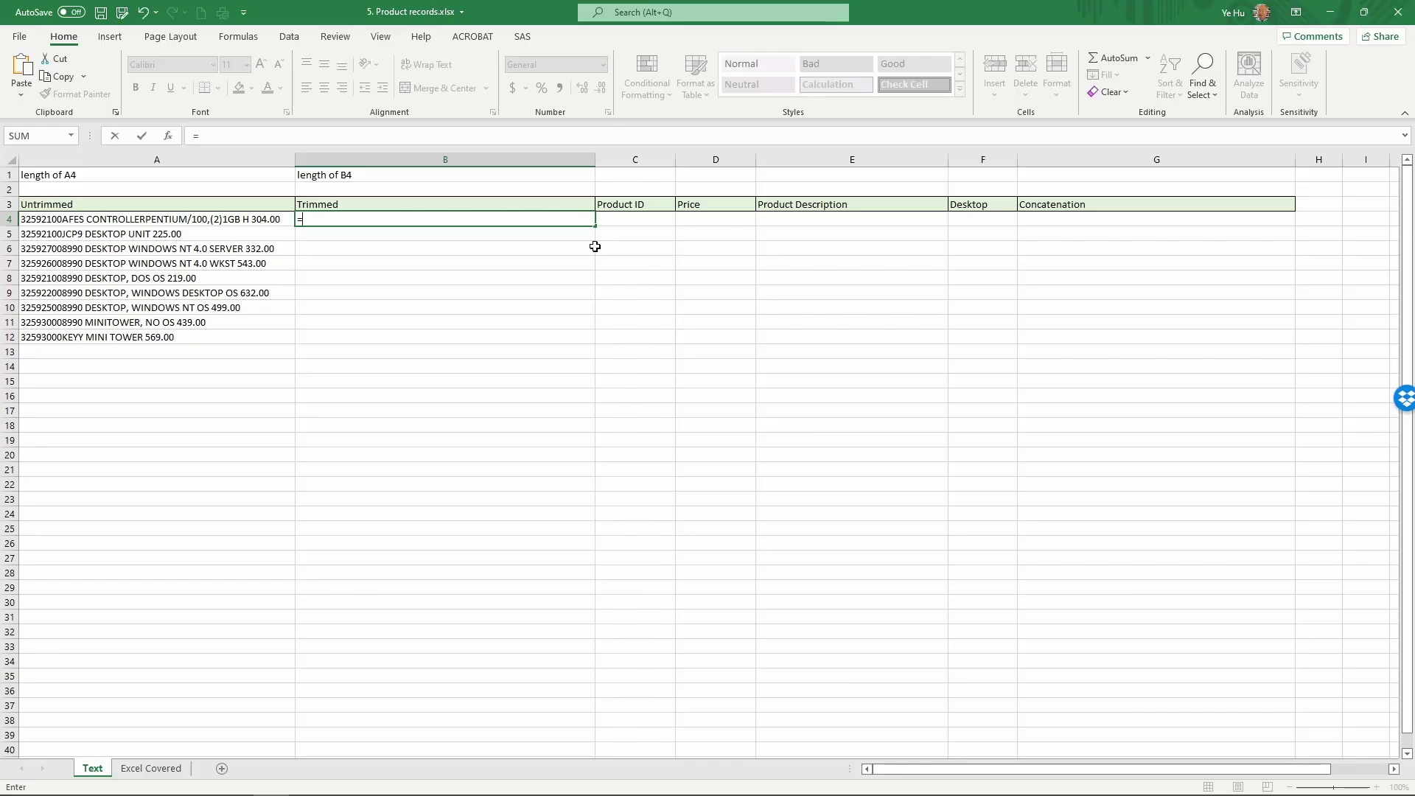
type("trim")
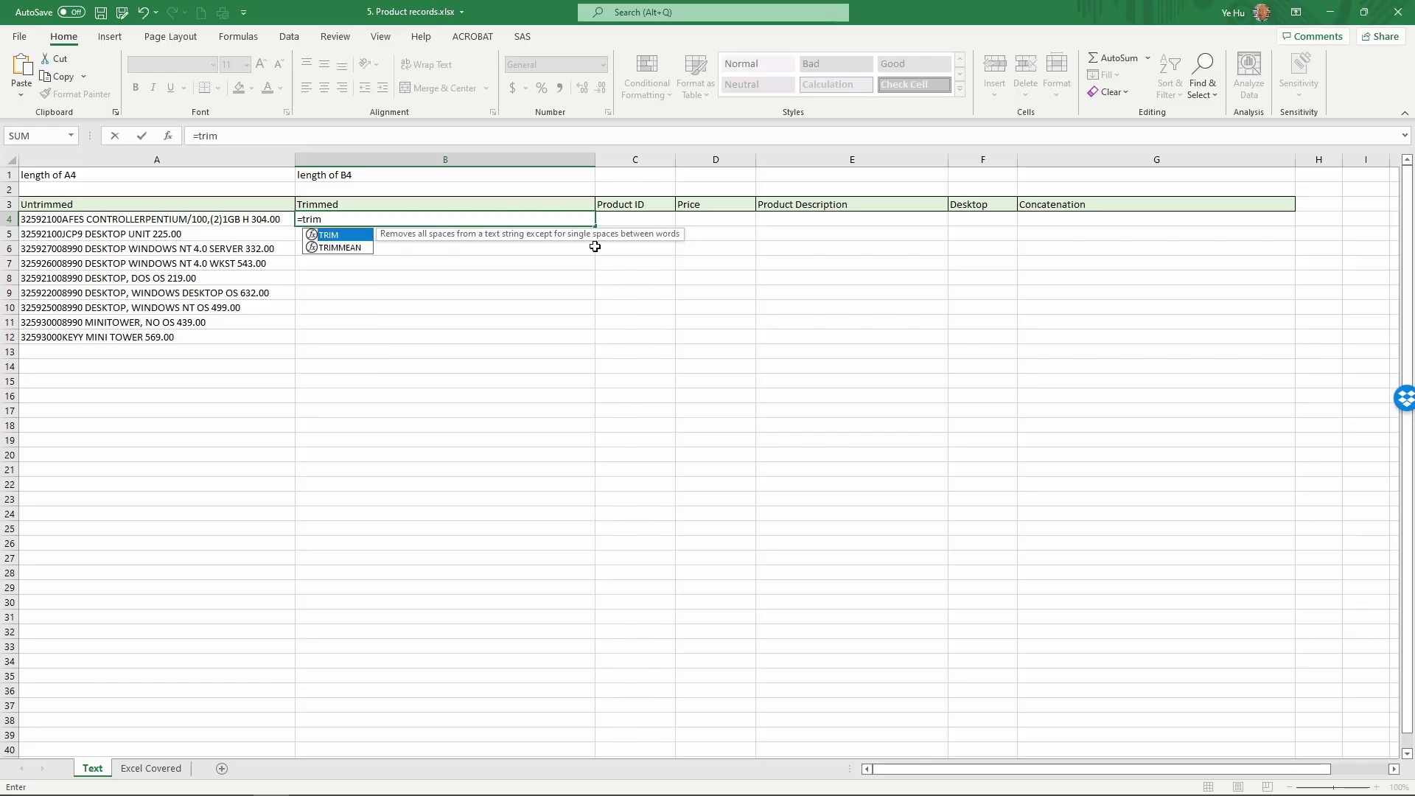
type("(")
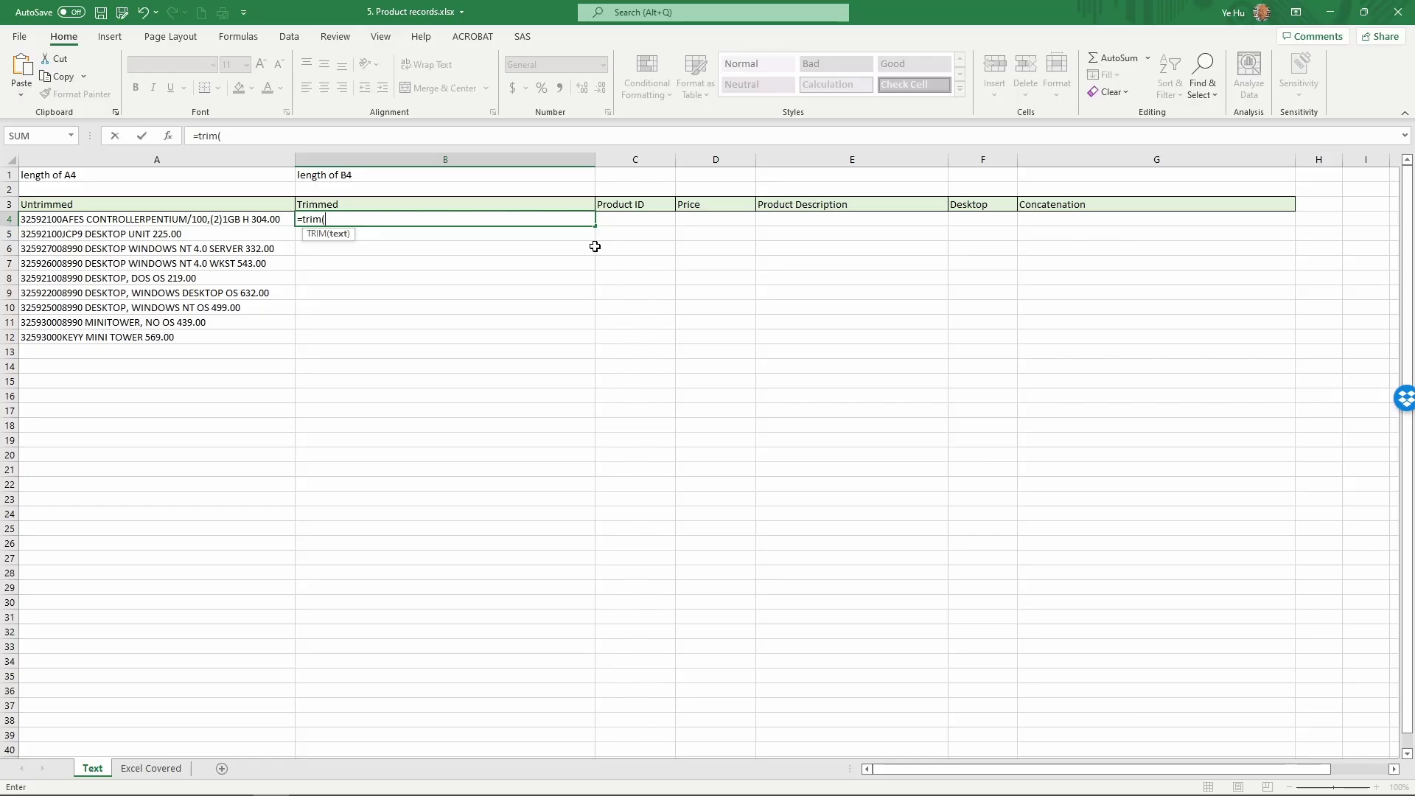
type("a4")
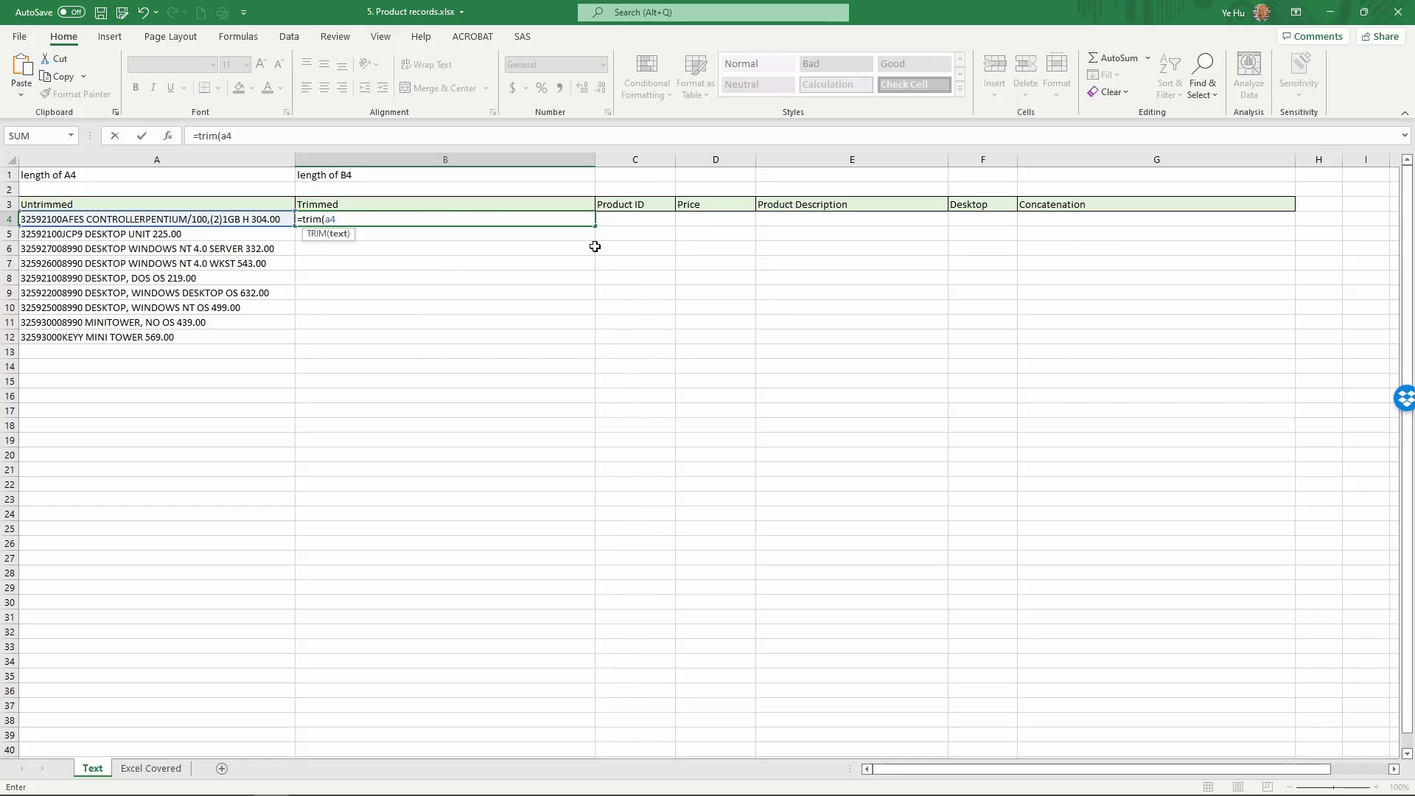
type(")")
key("Return")
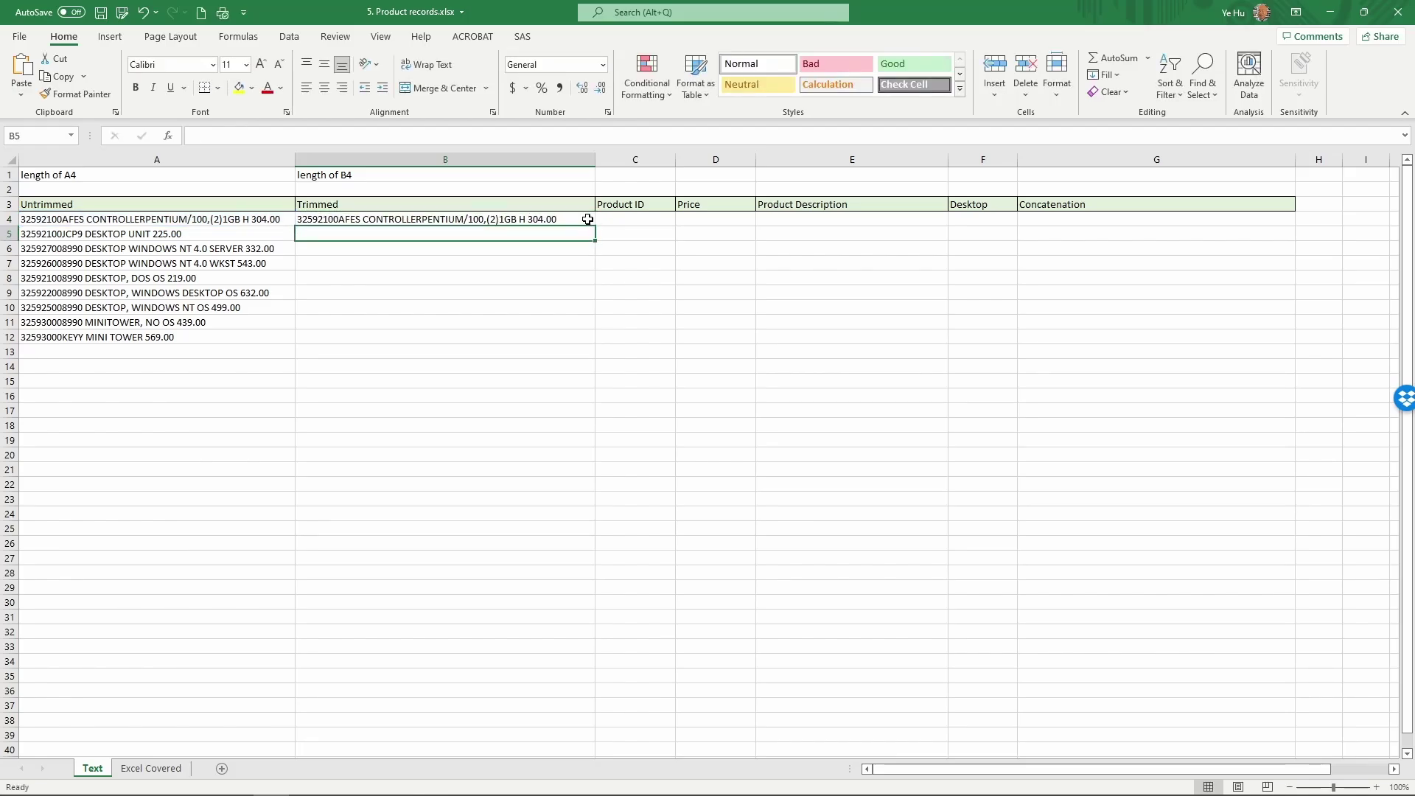
key("Up")
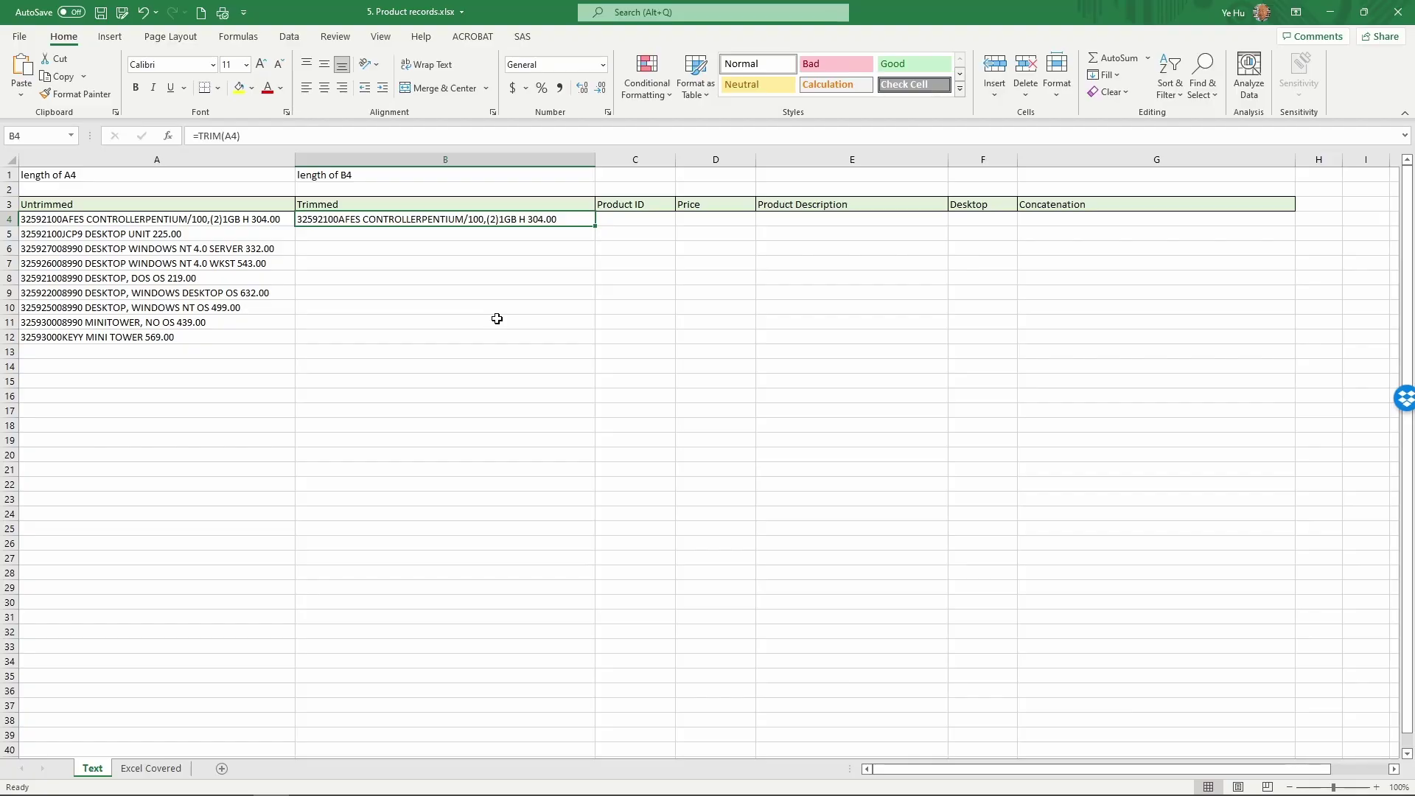
- Enter =LEN(A4) in cell A2 to count the characters of the untrimmed record
left_click(283, 189)
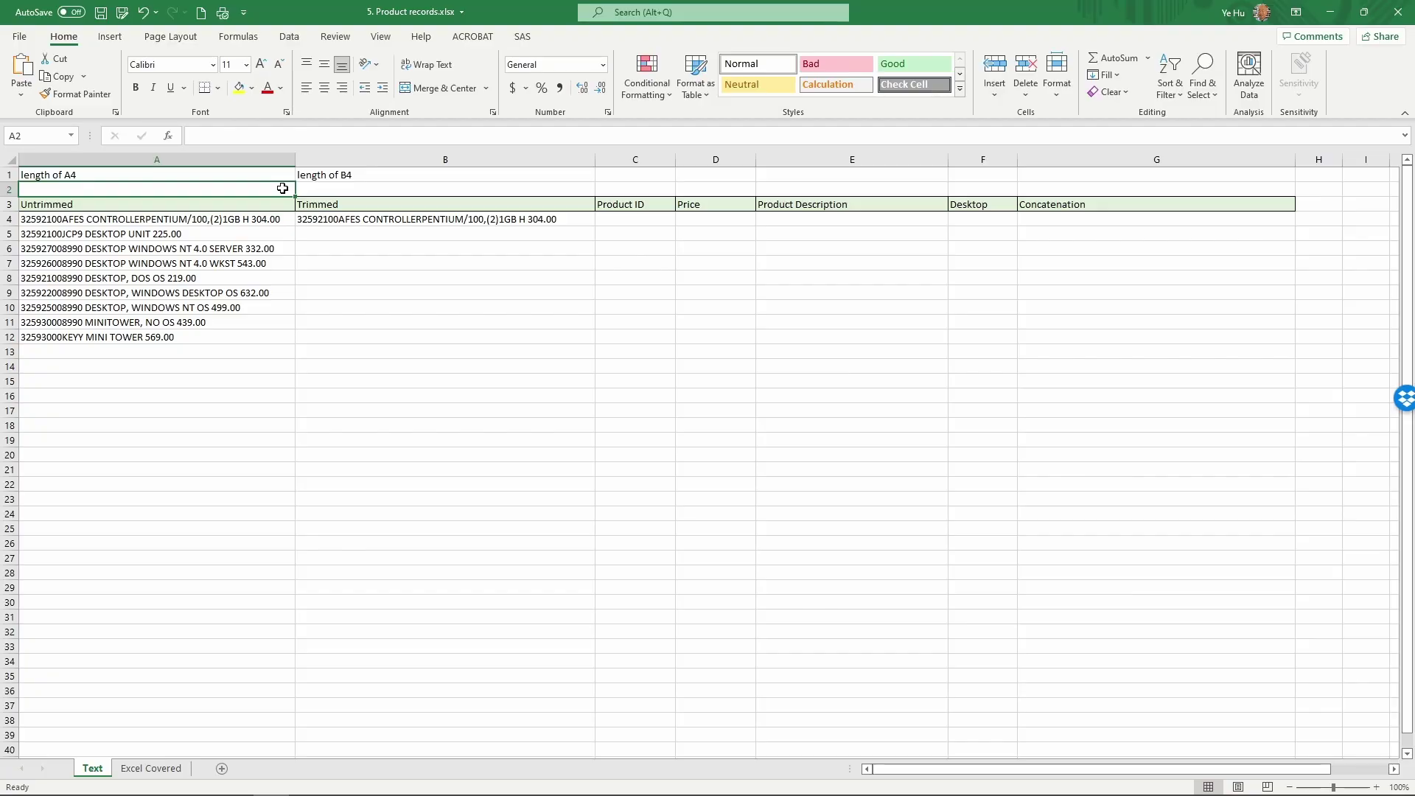
type("=")
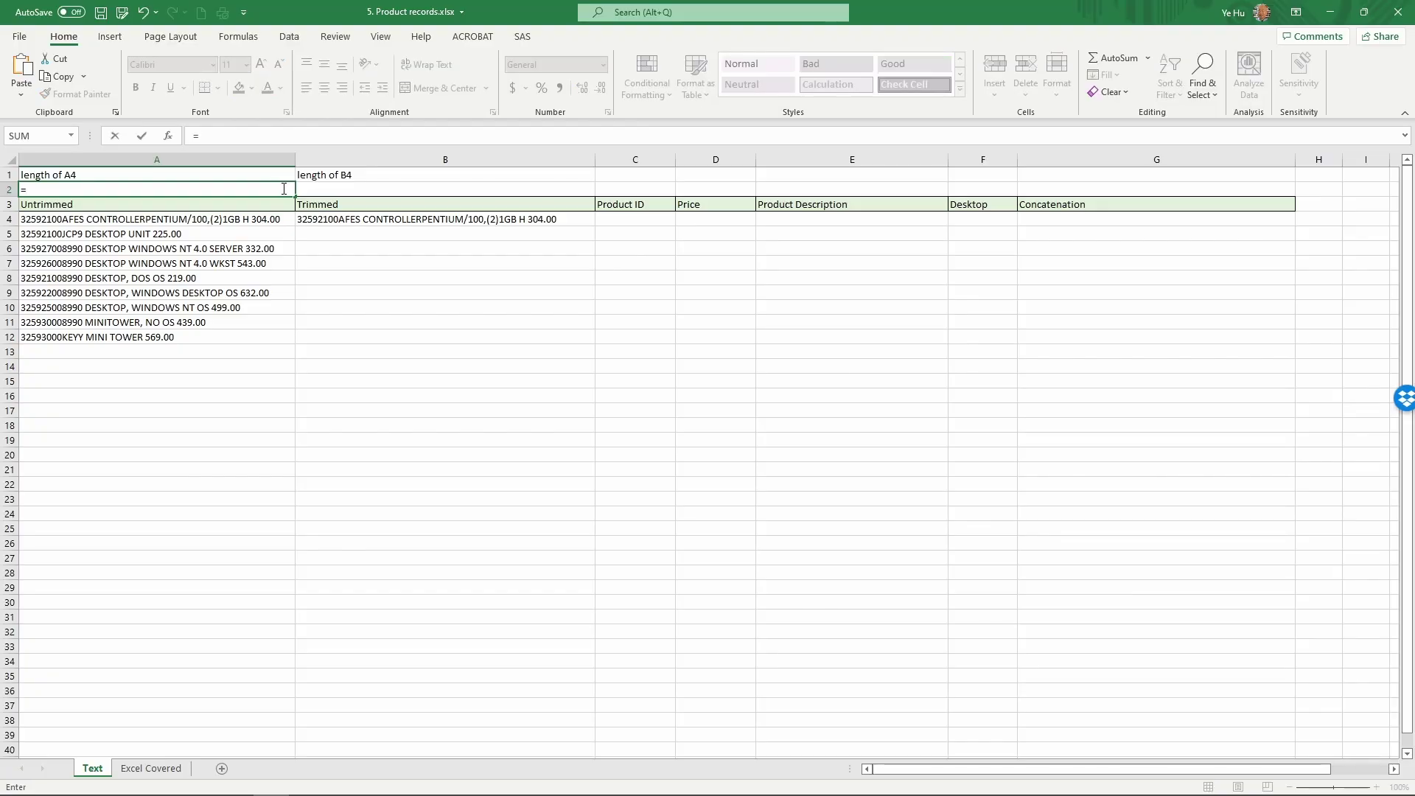
type("len")
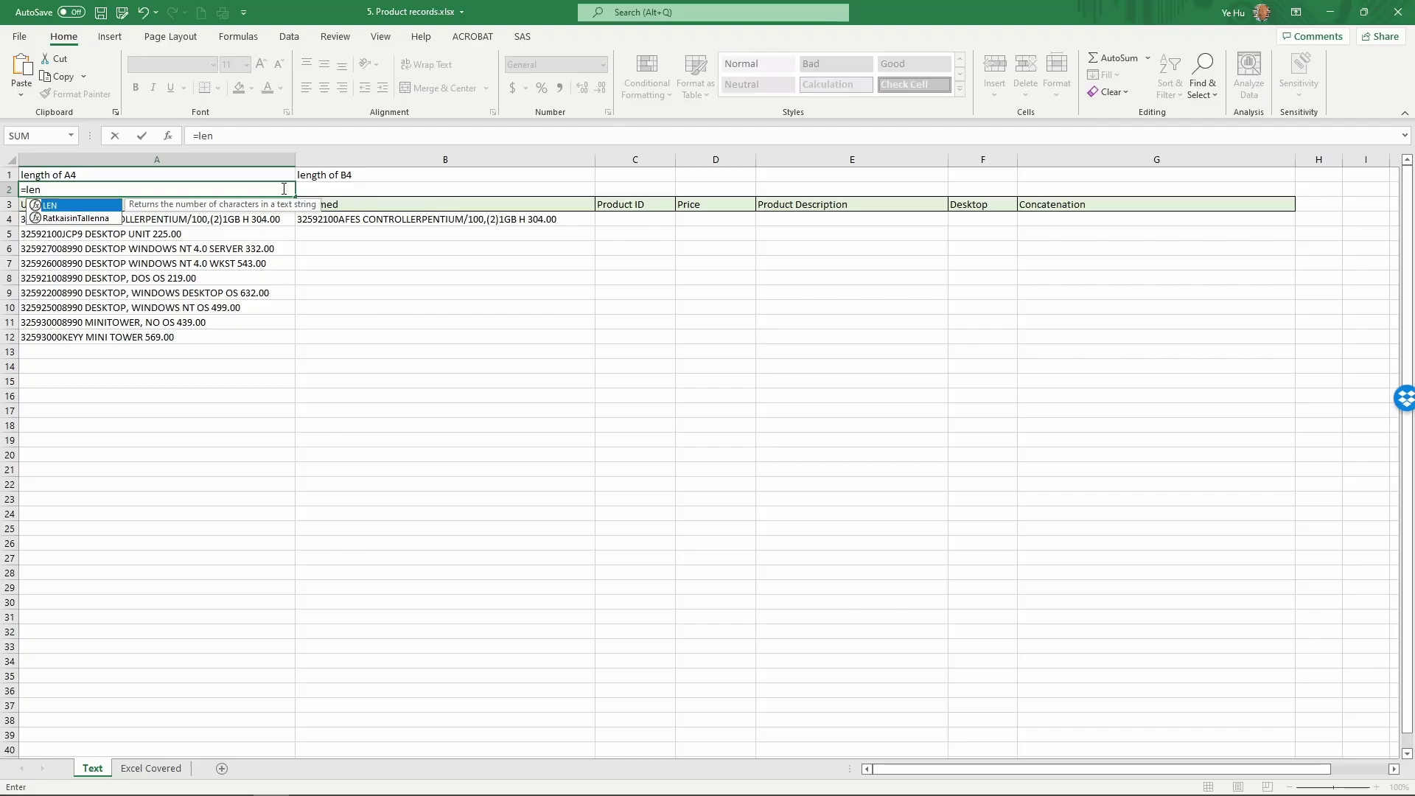
type("(")
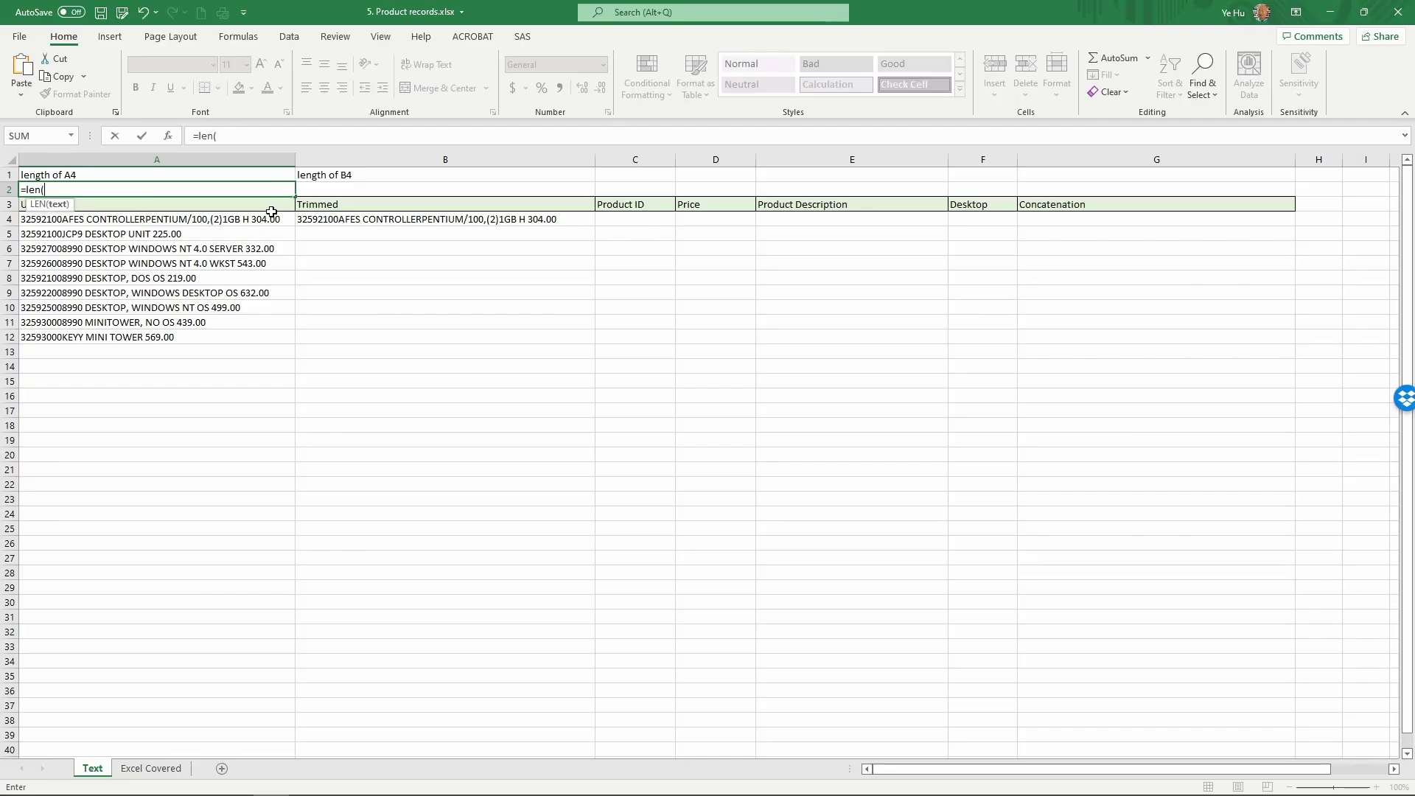
left_click(270, 218)
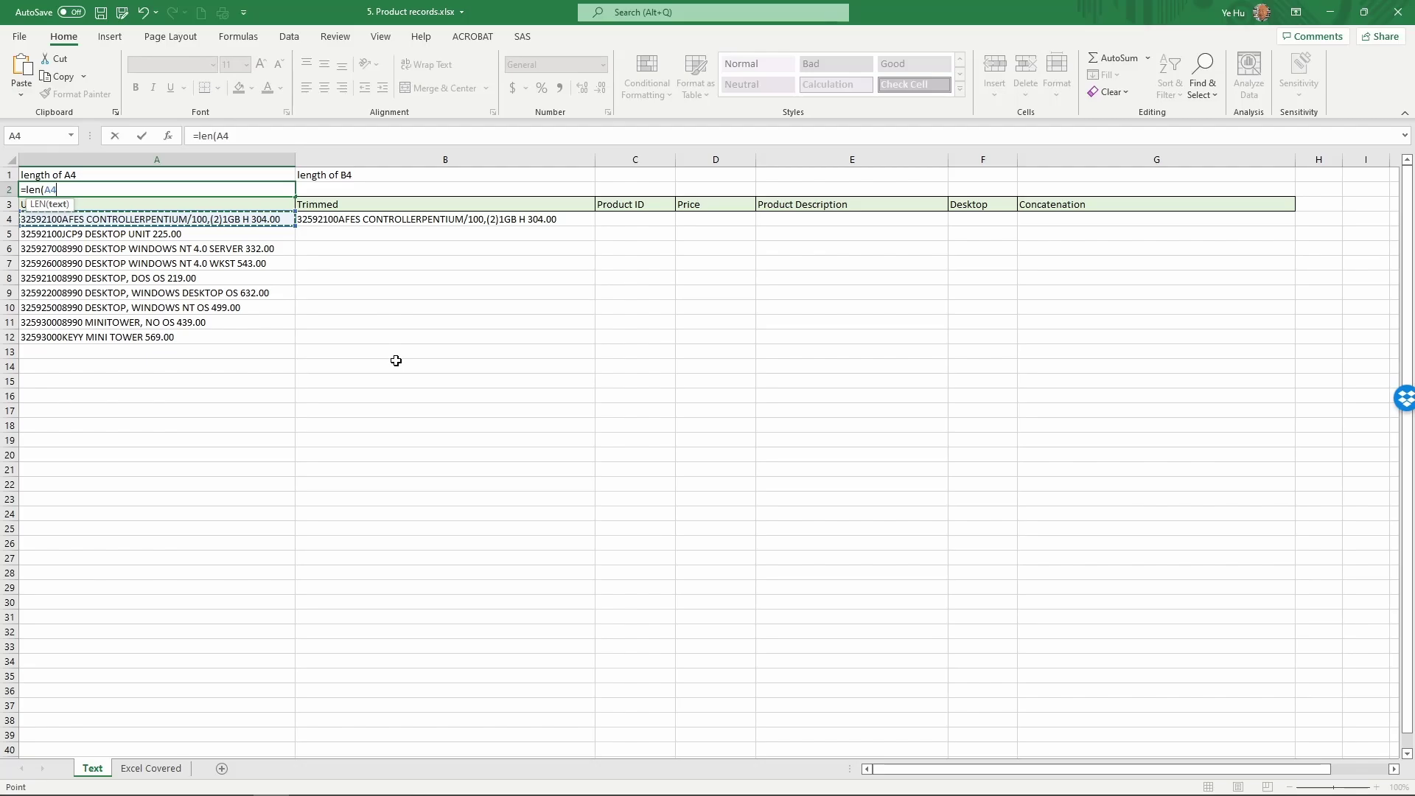
type(")")
key("Return")
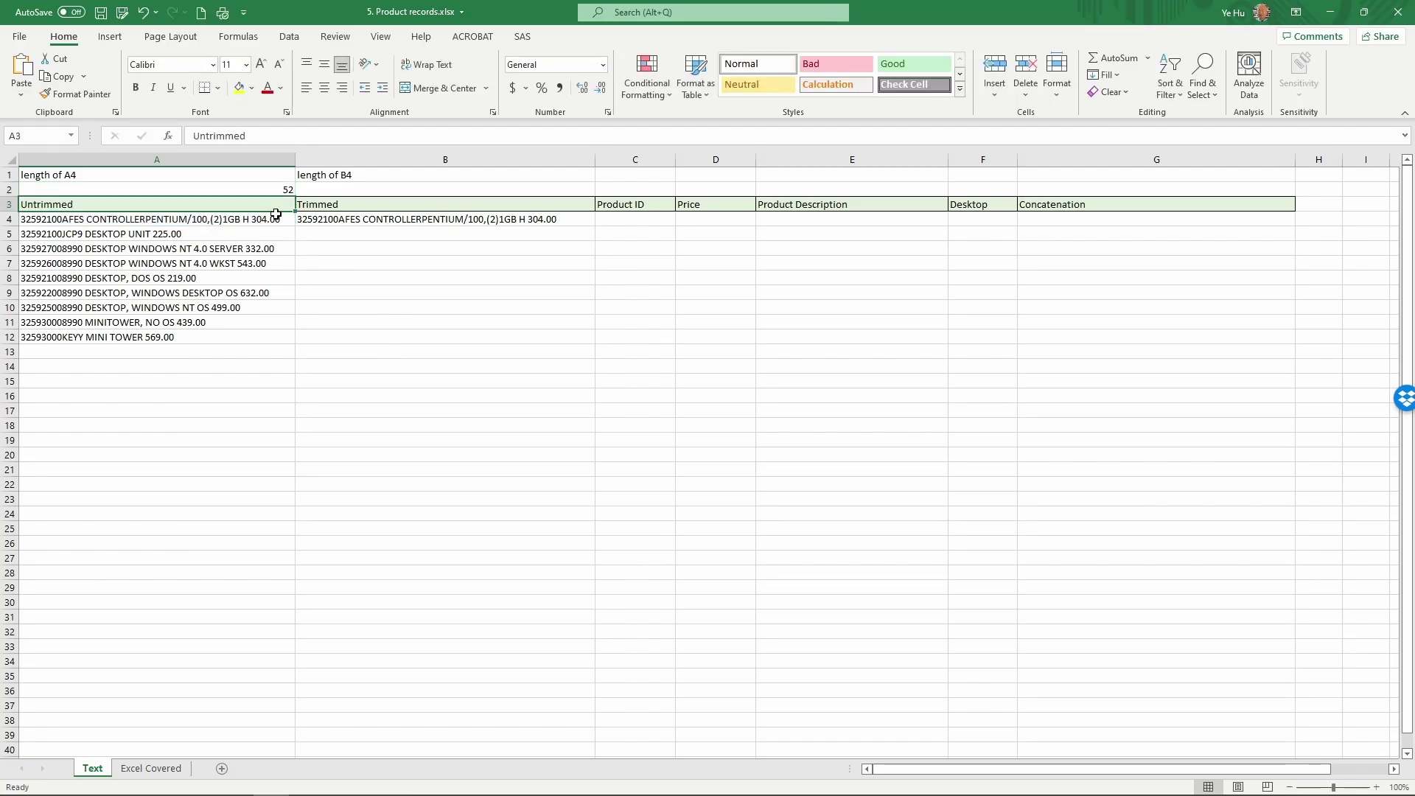
left_click(267, 190)
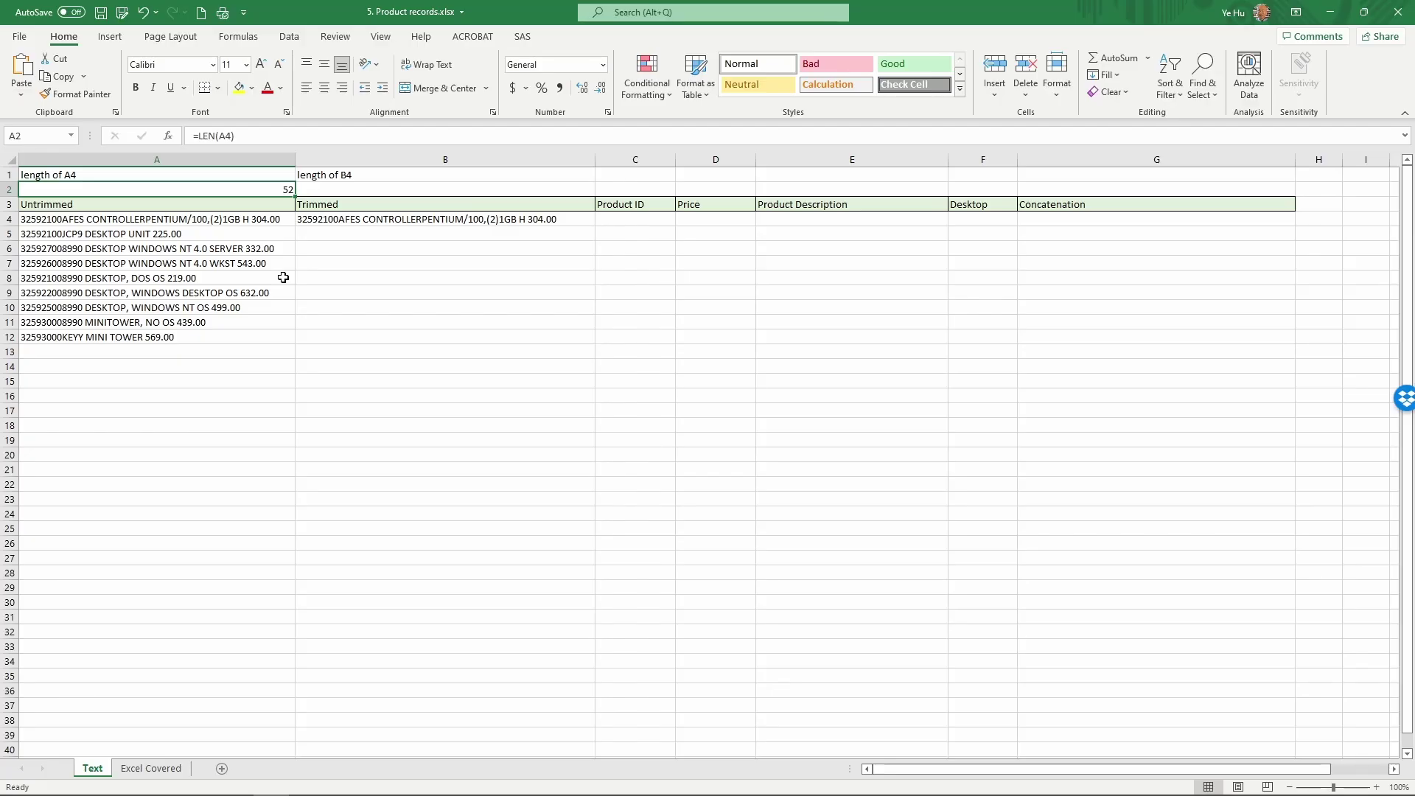
- Enter =LEN(B4) in cell B2 and apply the Neutral cell style to A2:B2
key("Right")
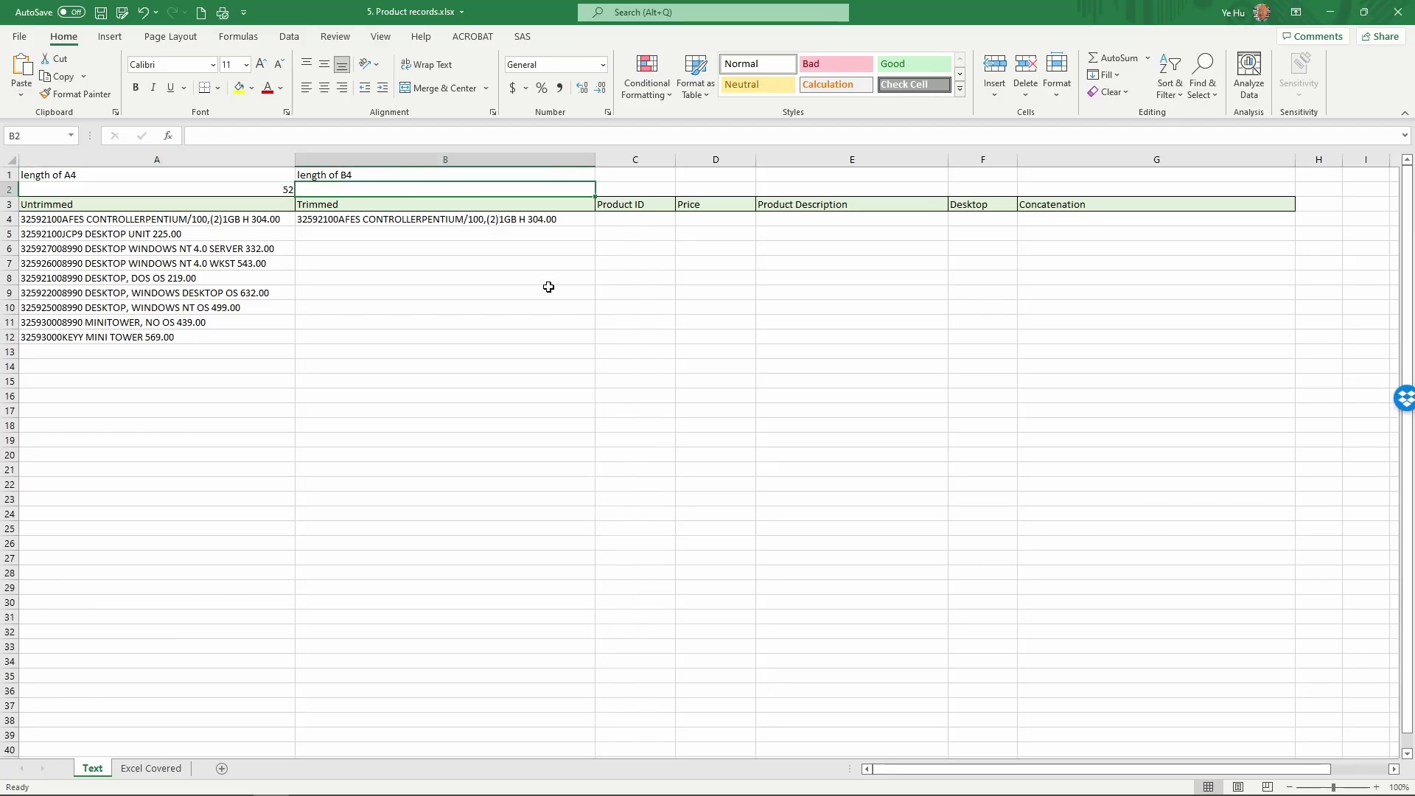
type("=len(")
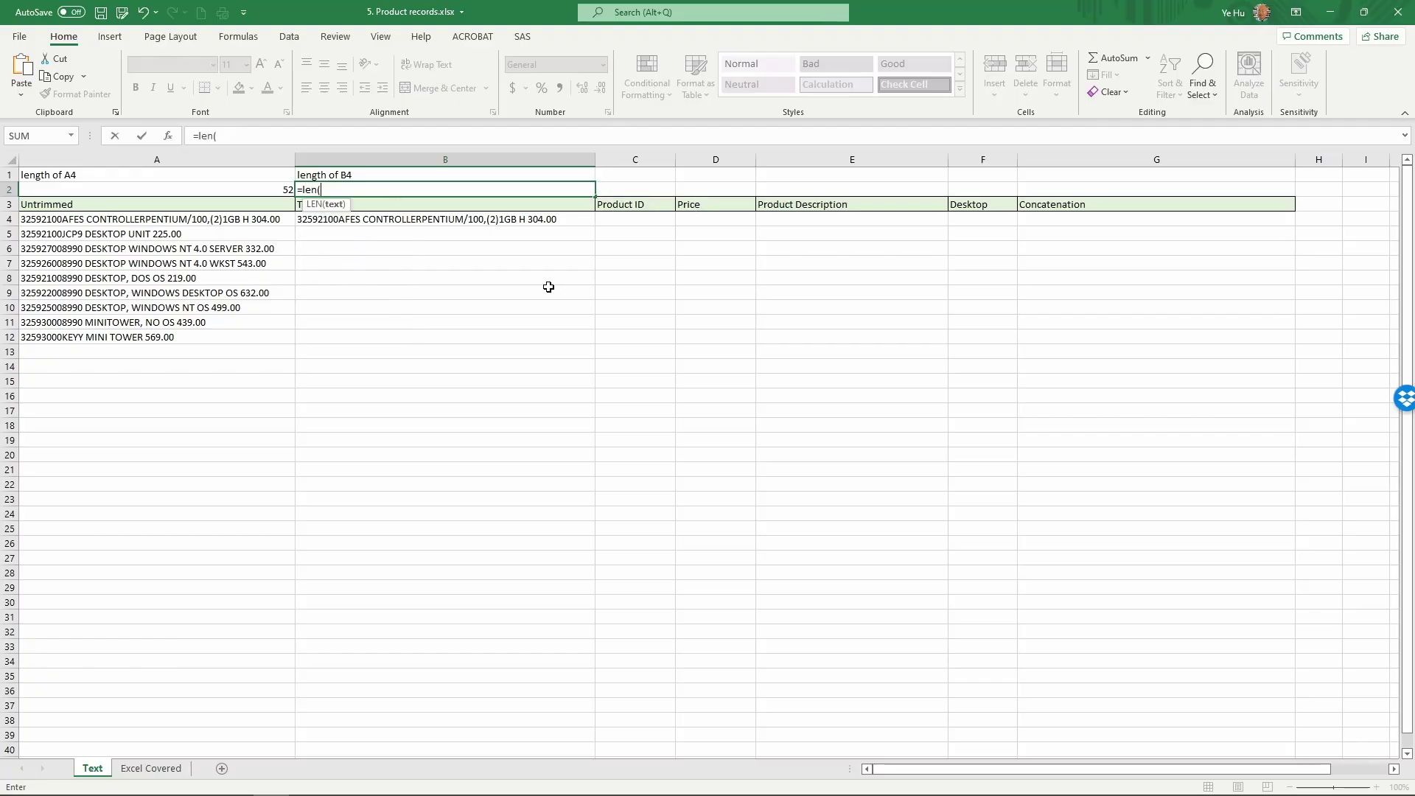
left_click(540, 219)
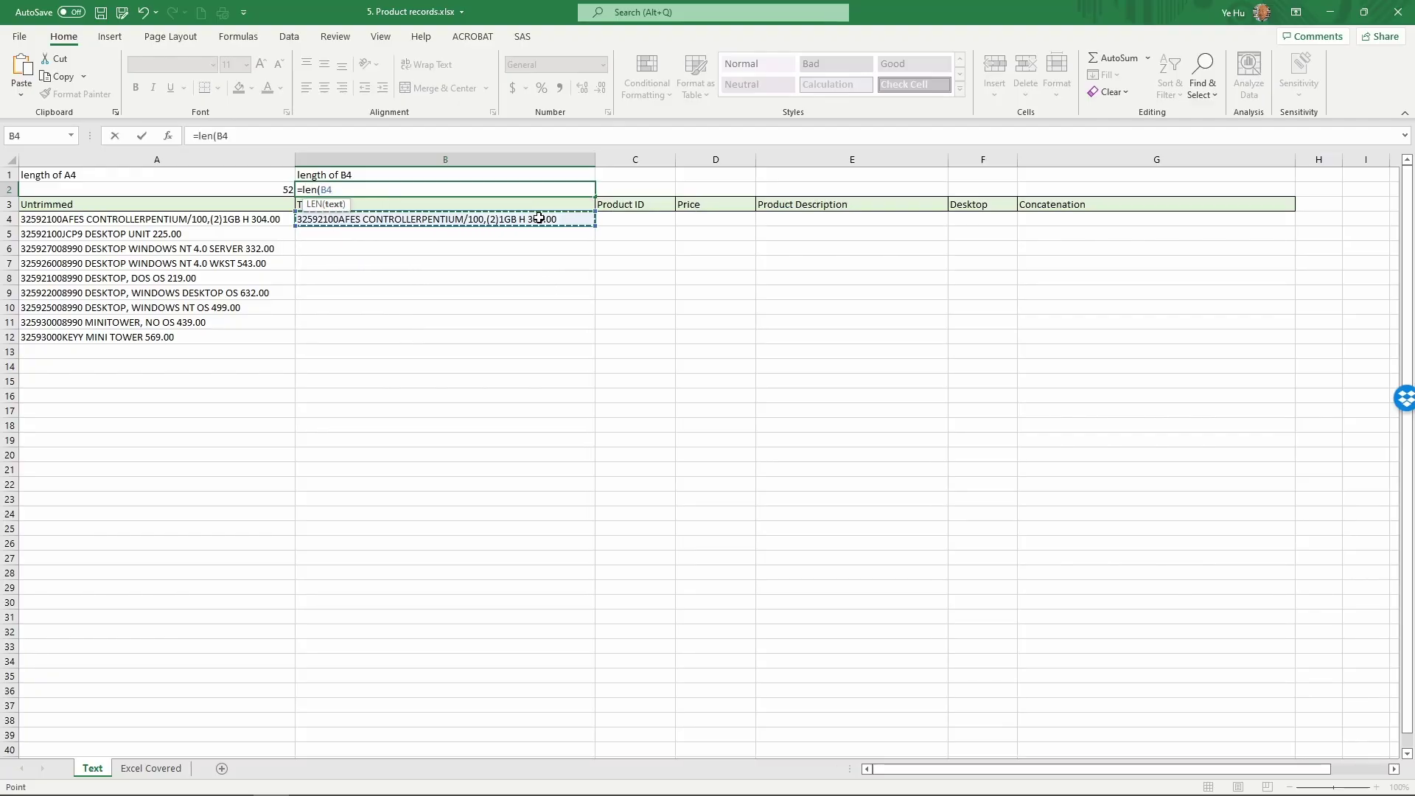
type(")")
key("Return")
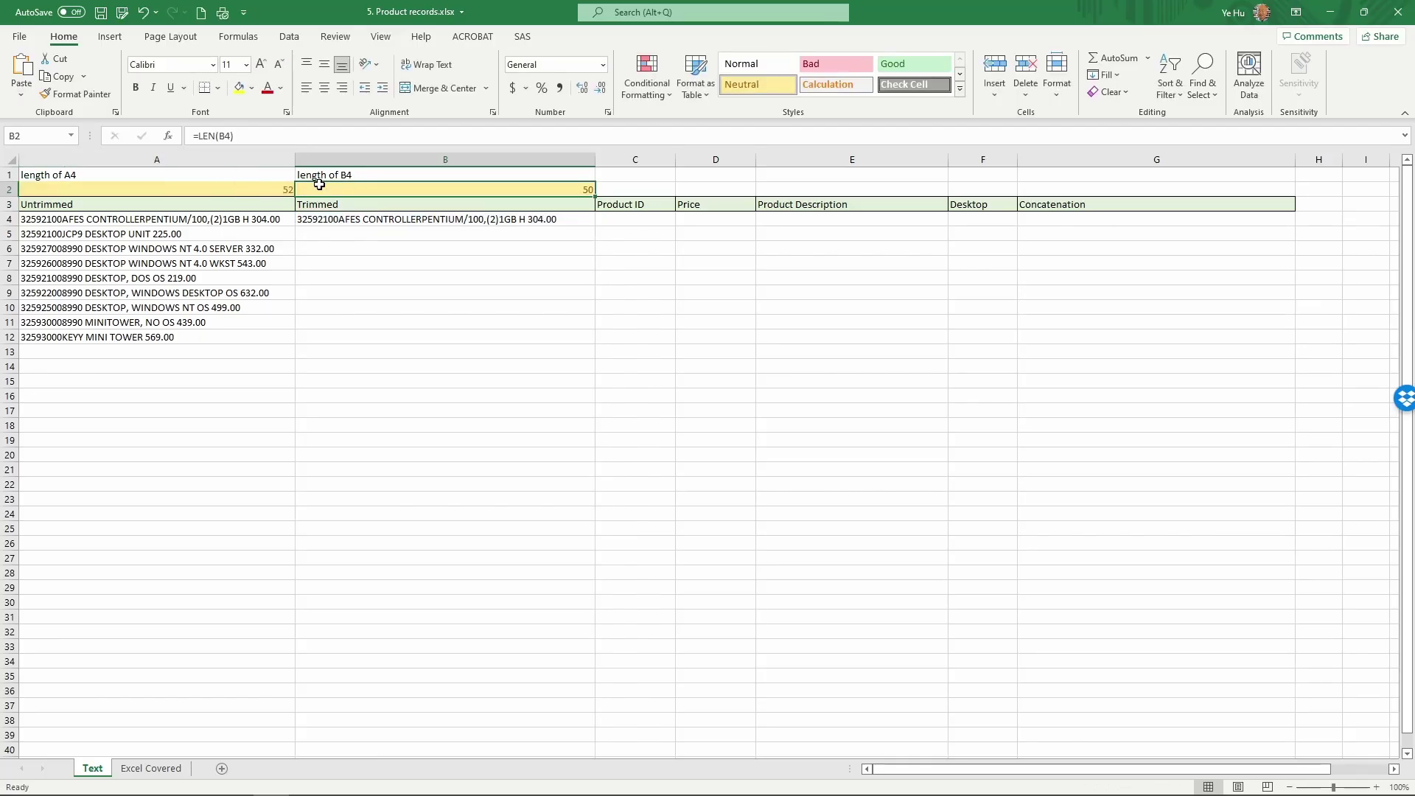
left_click_drag(287, 190, 378, 185)
left_click(378, 185)
- Inspect the end of the text in cell A4 for trailing spaces
left_click(231, 218)
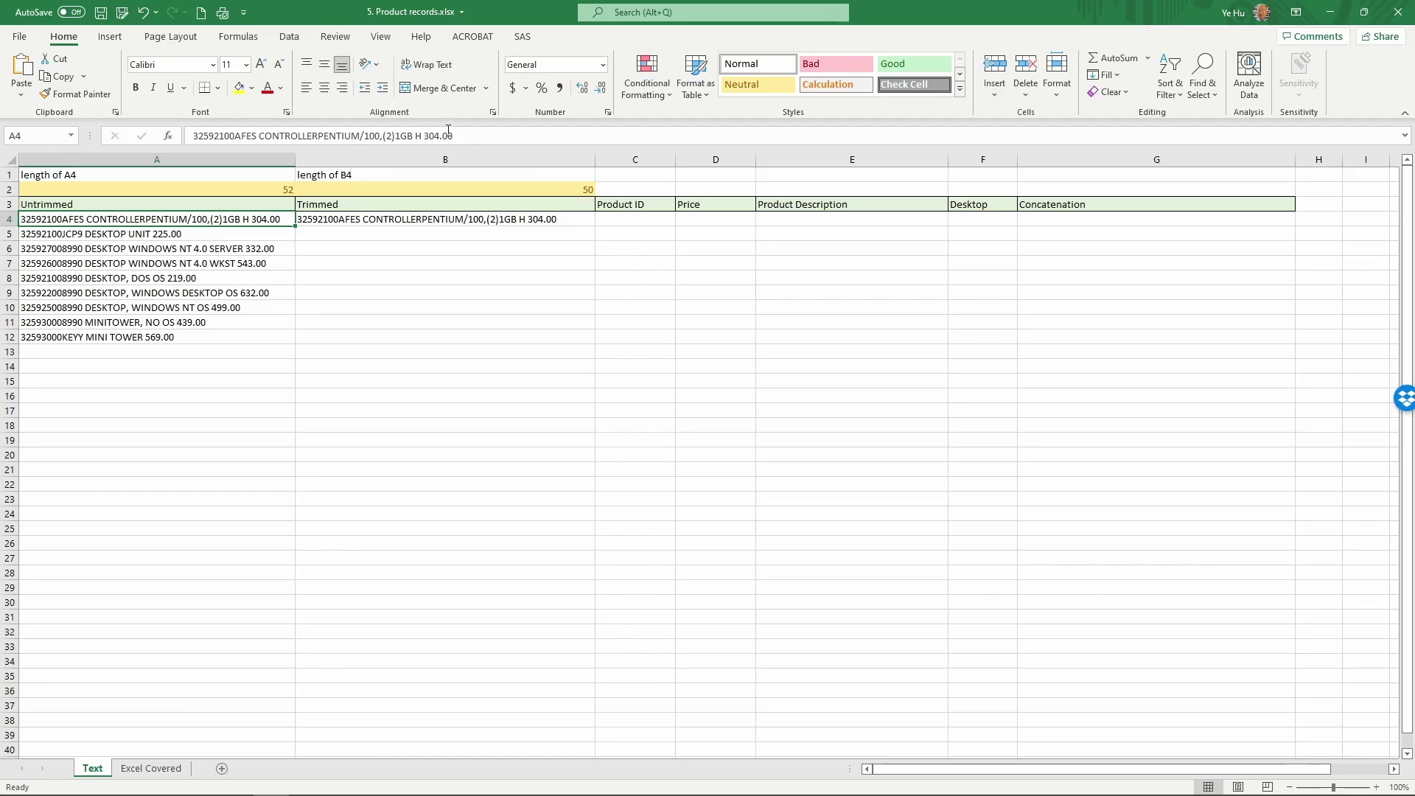
left_click(473, 132)
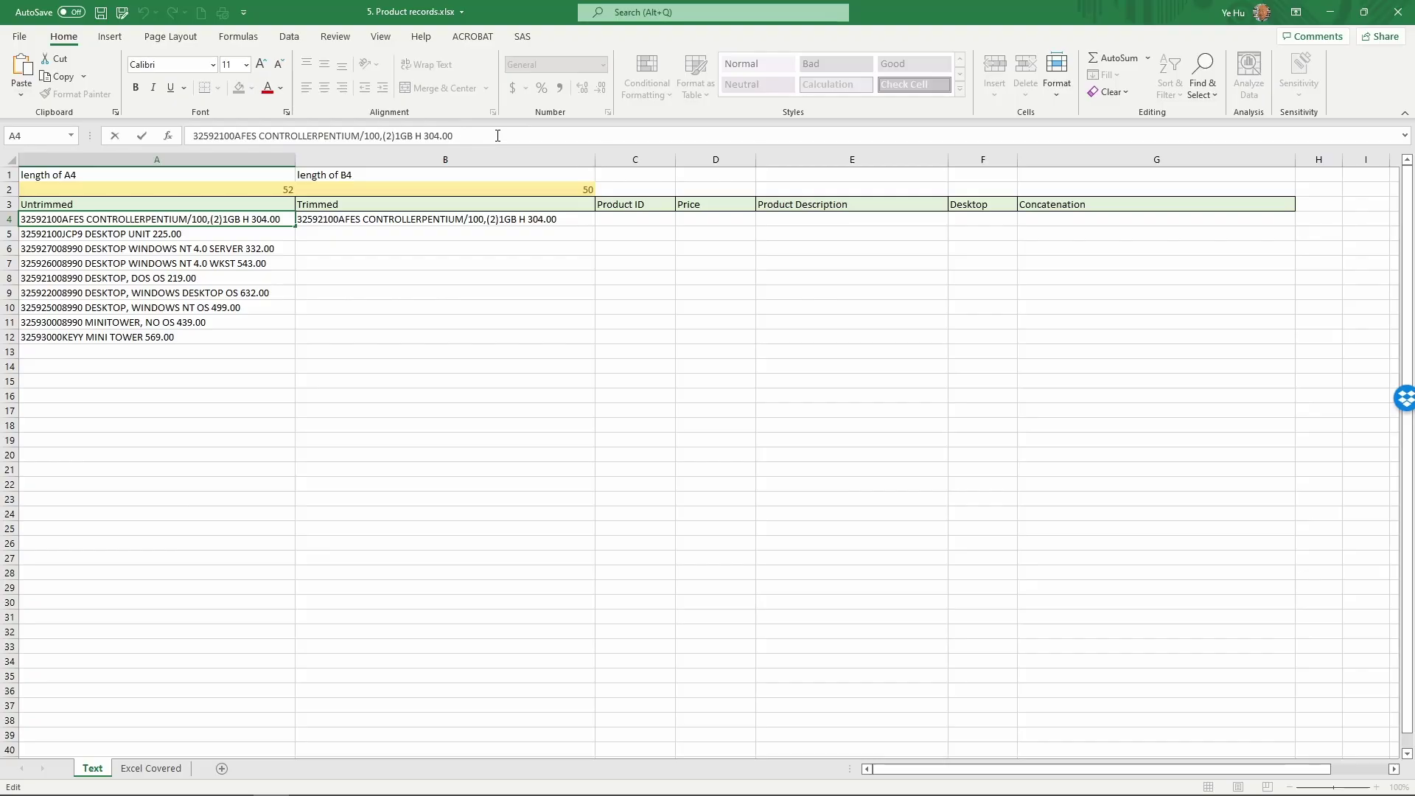
key("Left")
key("Right")
- Fill the TRIM formula from B4 down through B12
key("Tab")
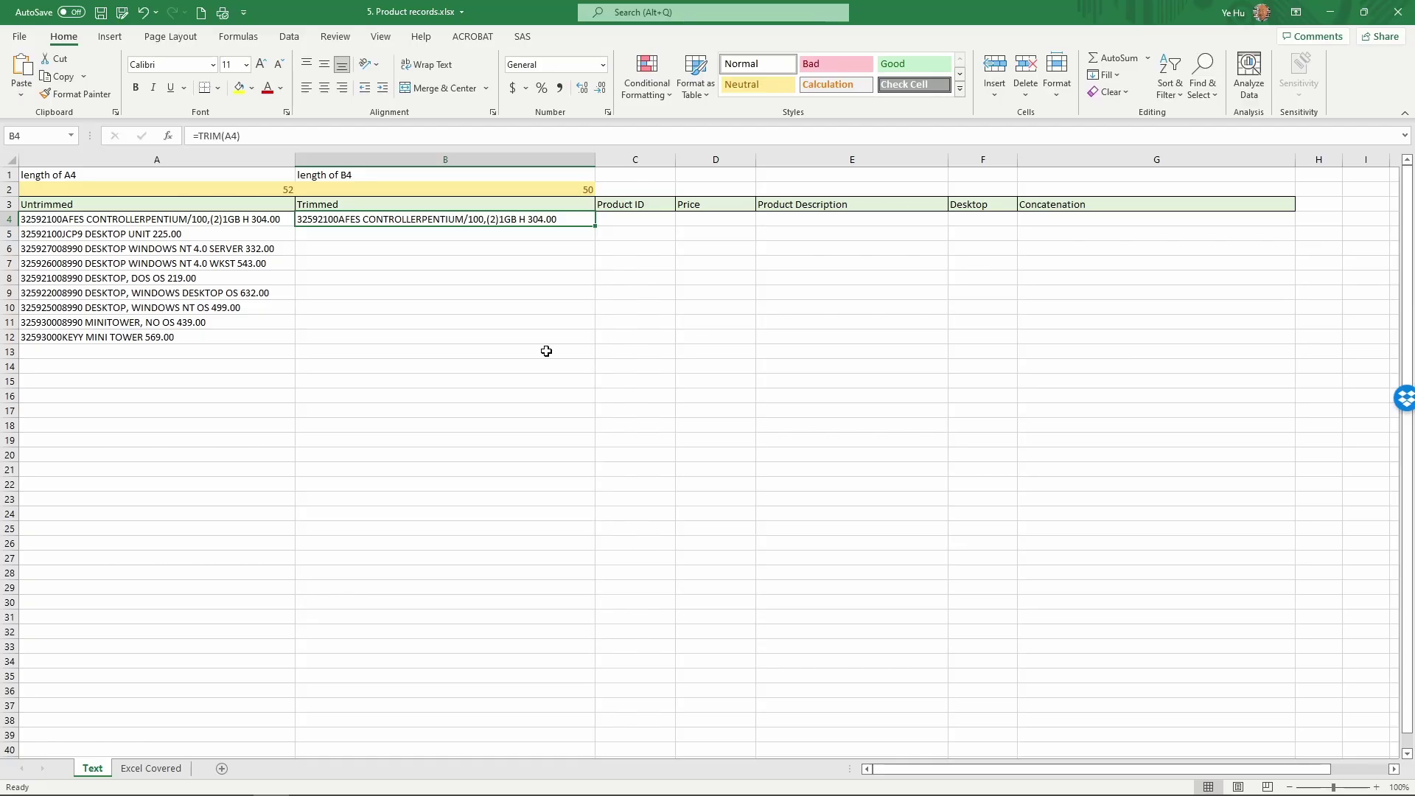
double_click(597, 225)
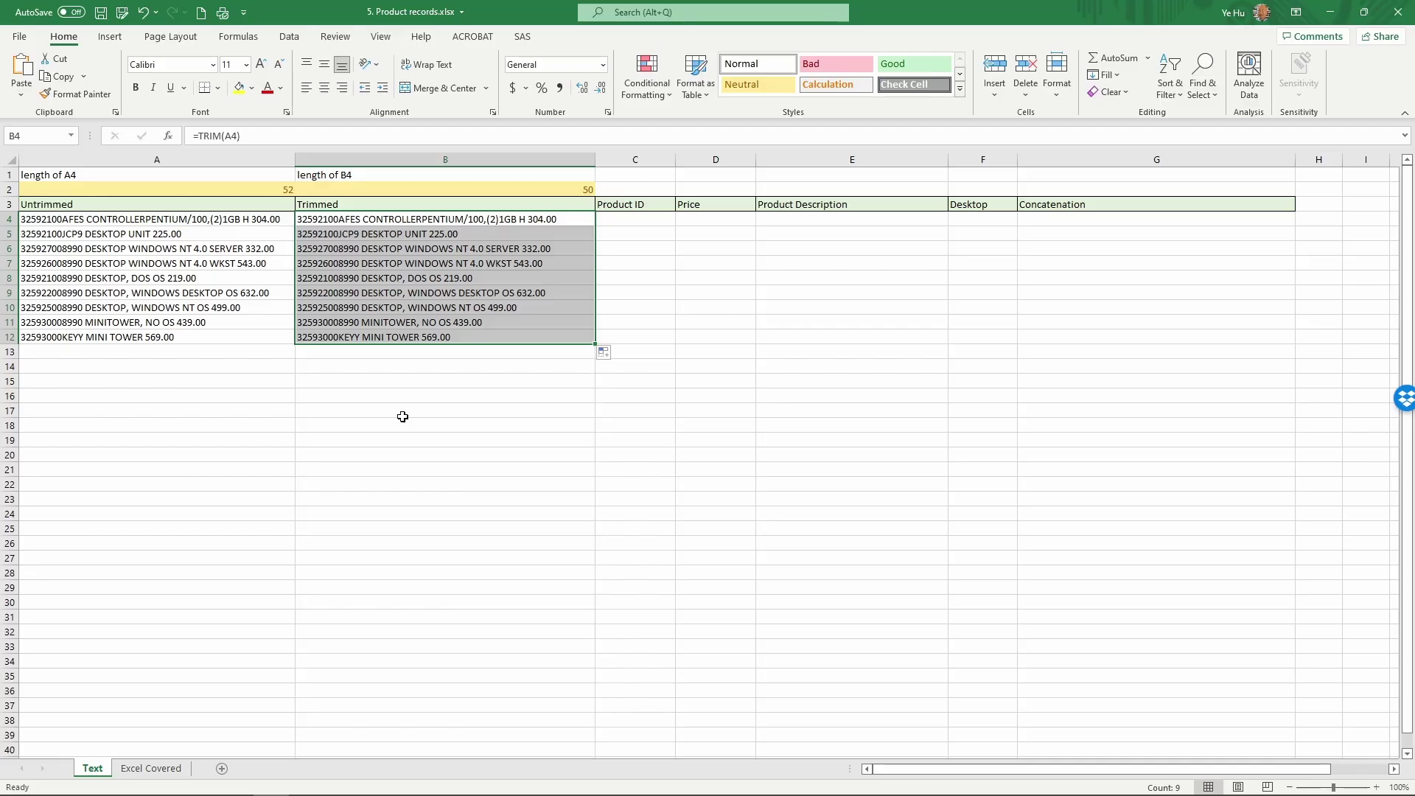
- Extract the product ID in C4 with =LEFT(B4,12) and fill the formula down through C12
left_click(635, 221)
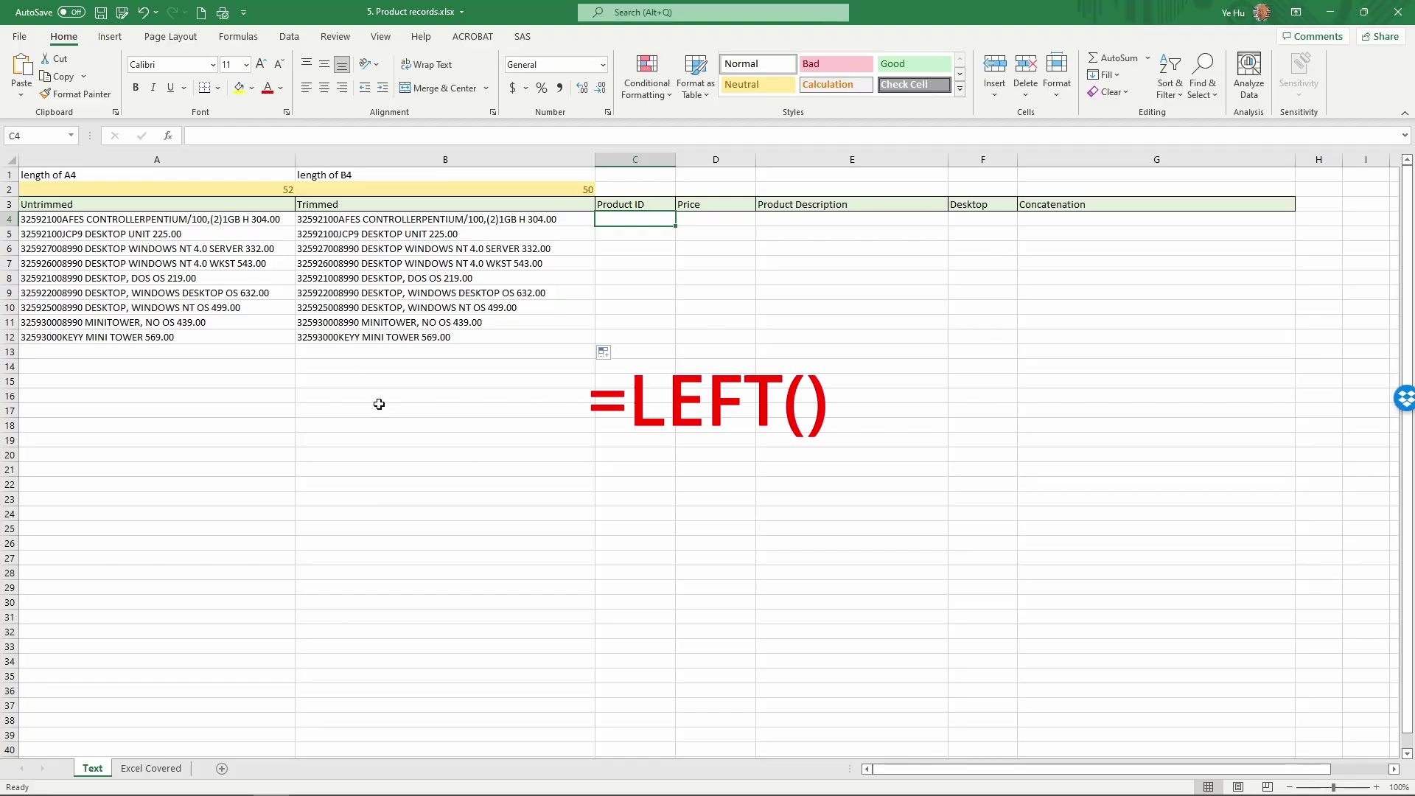
type("=")
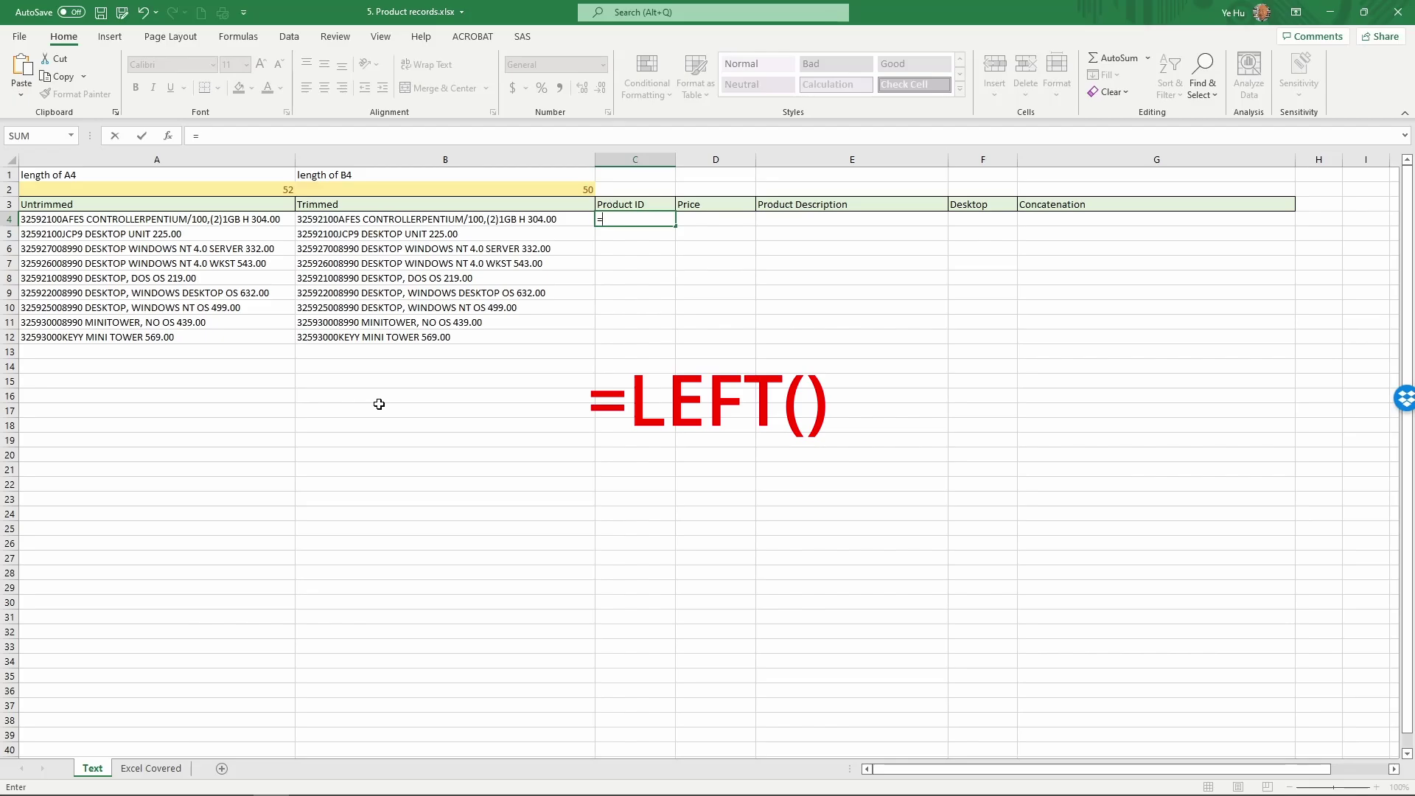
type("left(")
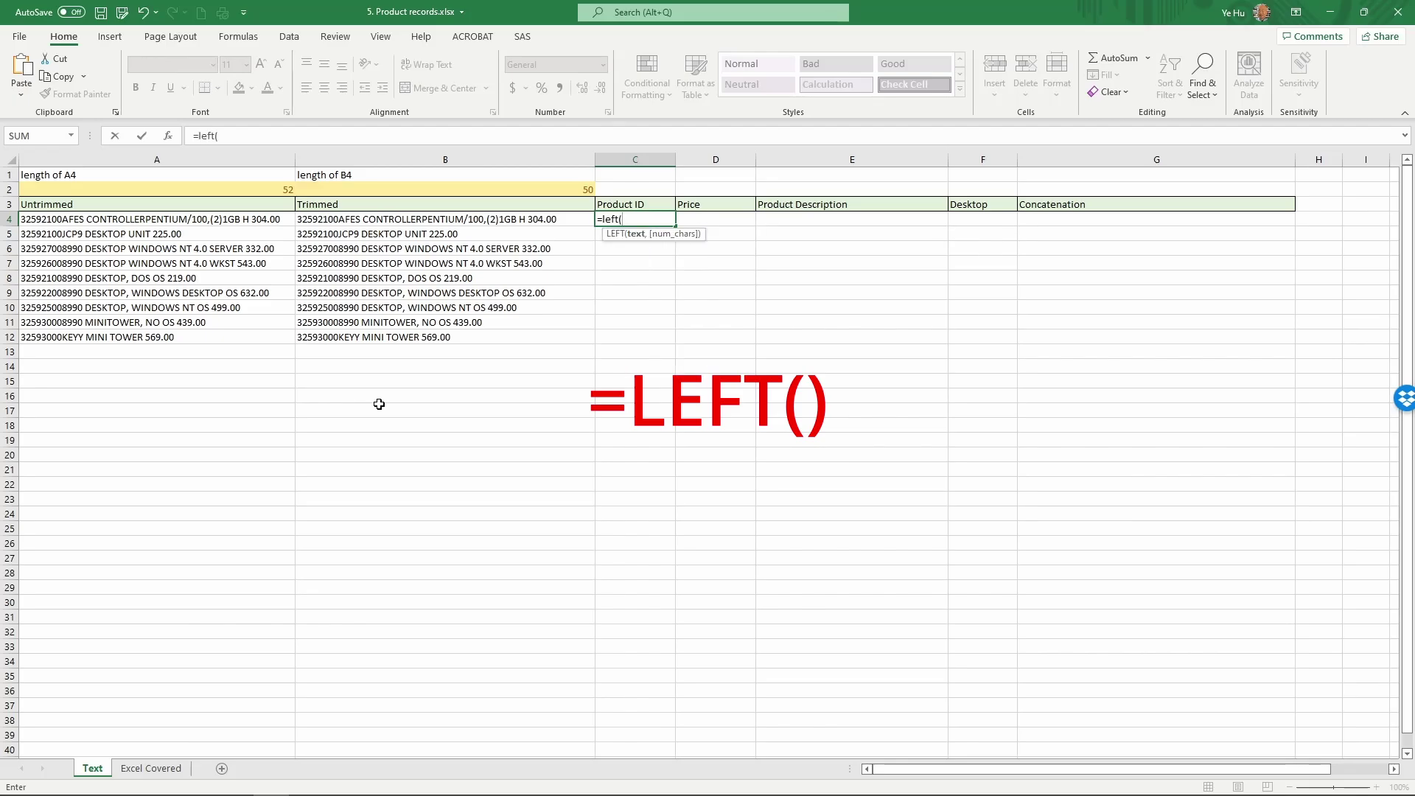
left_click(427, 224)
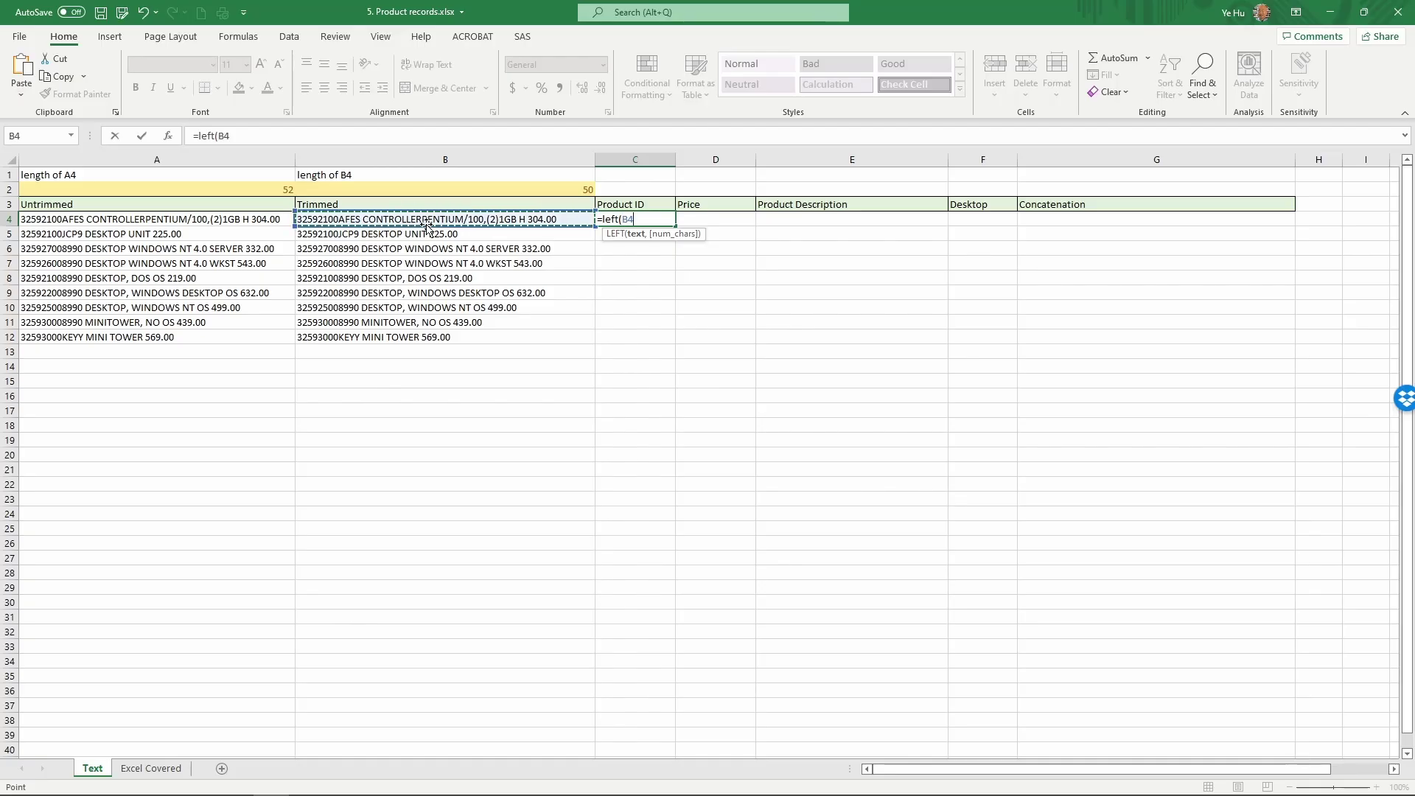
type(",")
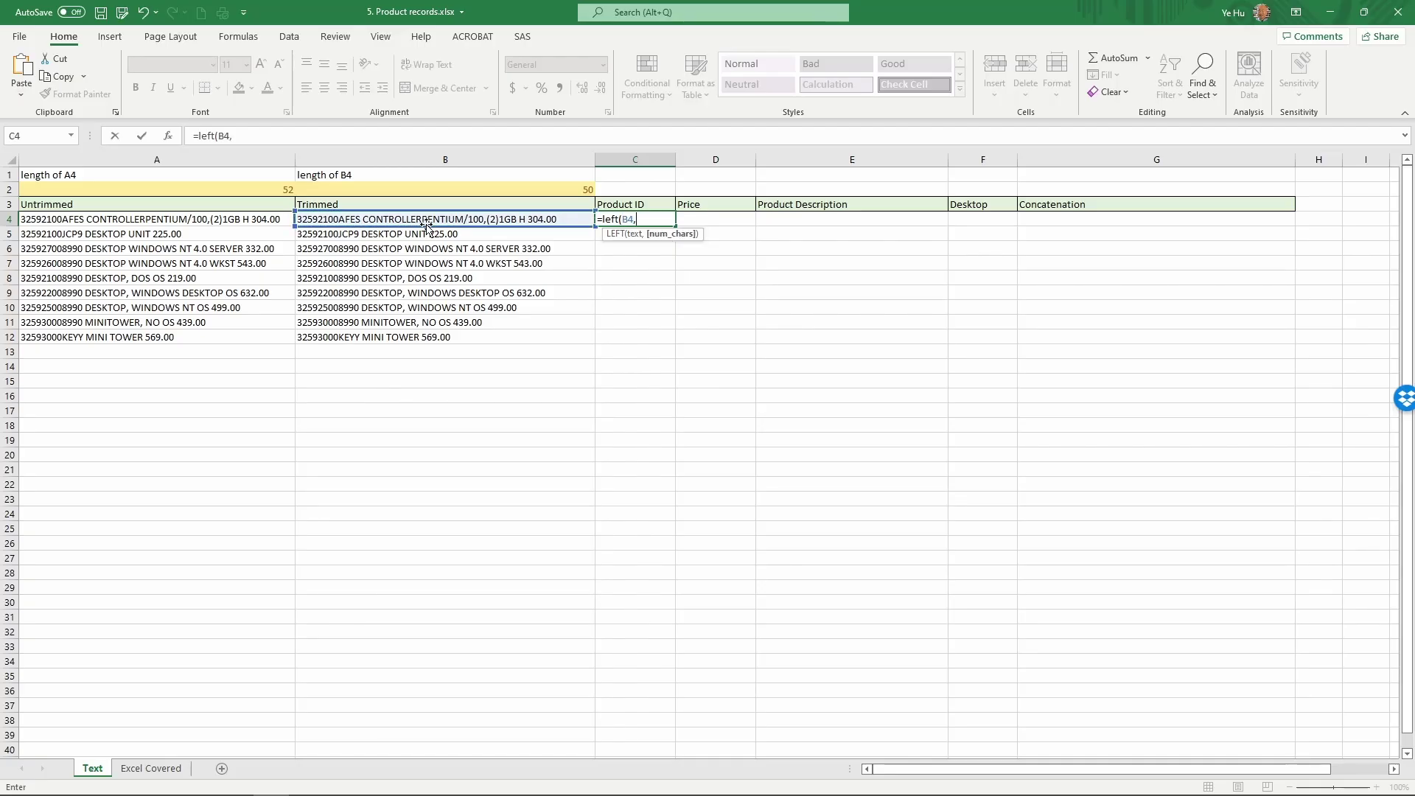
type("12)")
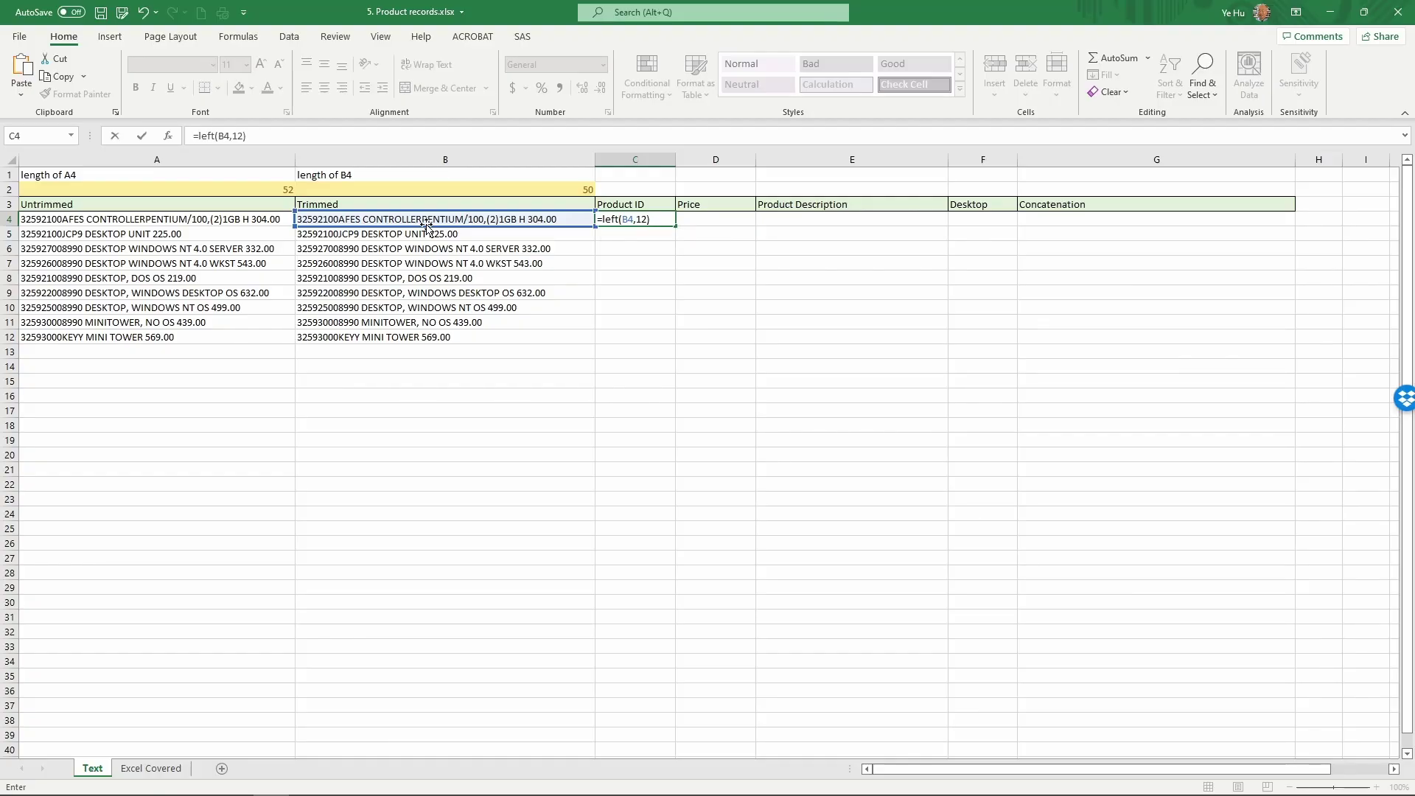
key("Return")
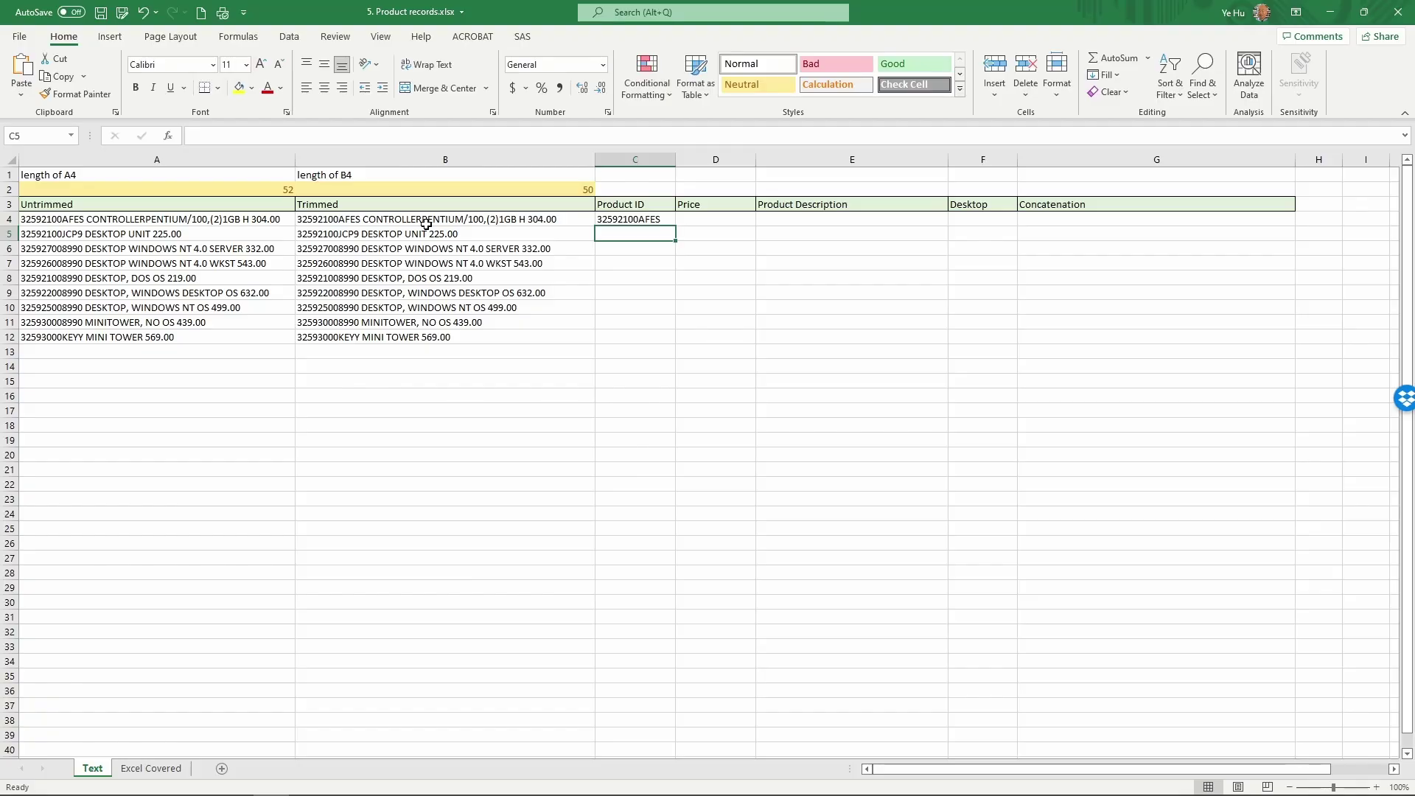
left_click(639, 220)
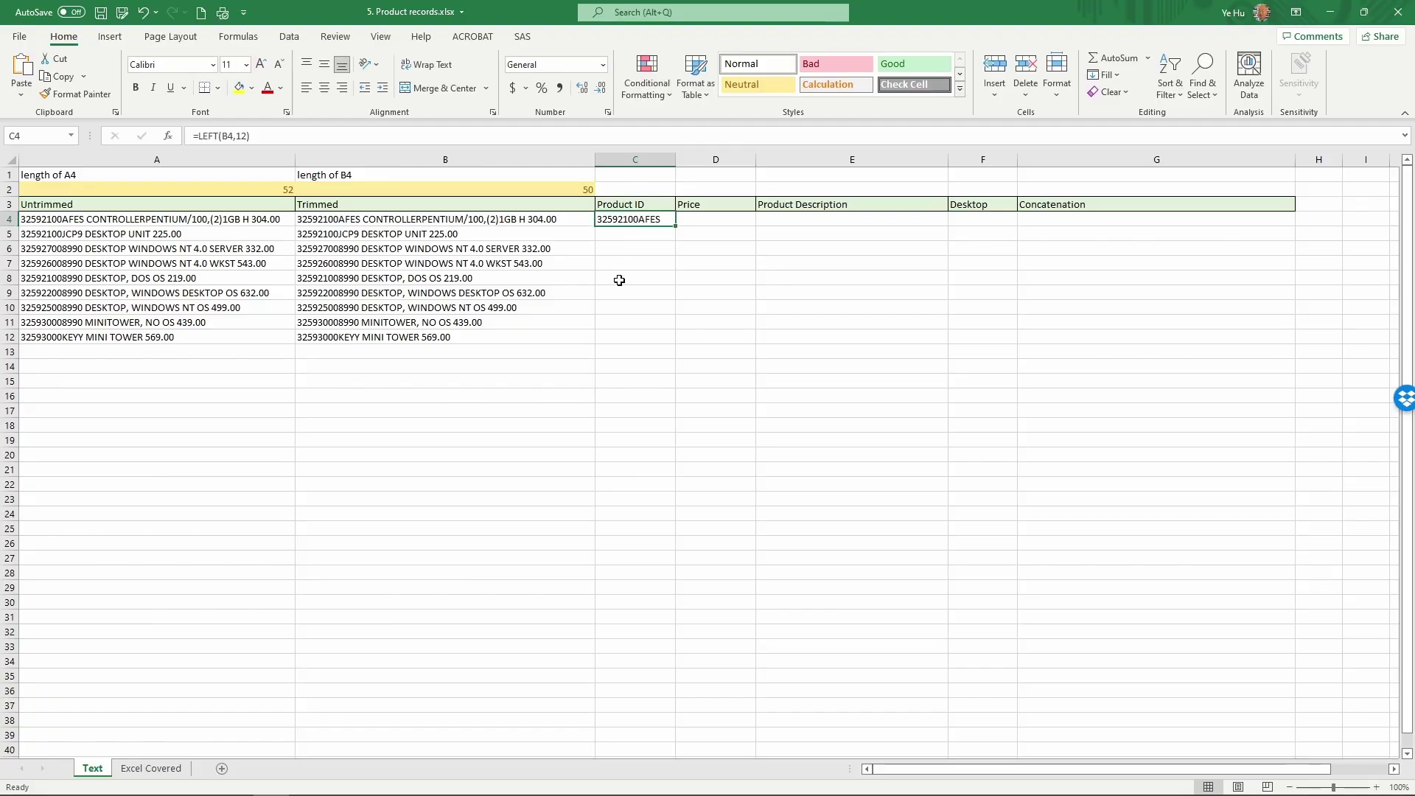
double_click(675, 225)
- Extract the price in D4 with =RIGHT(B4,6) and fill the formula down through D12
left_click(700, 219)
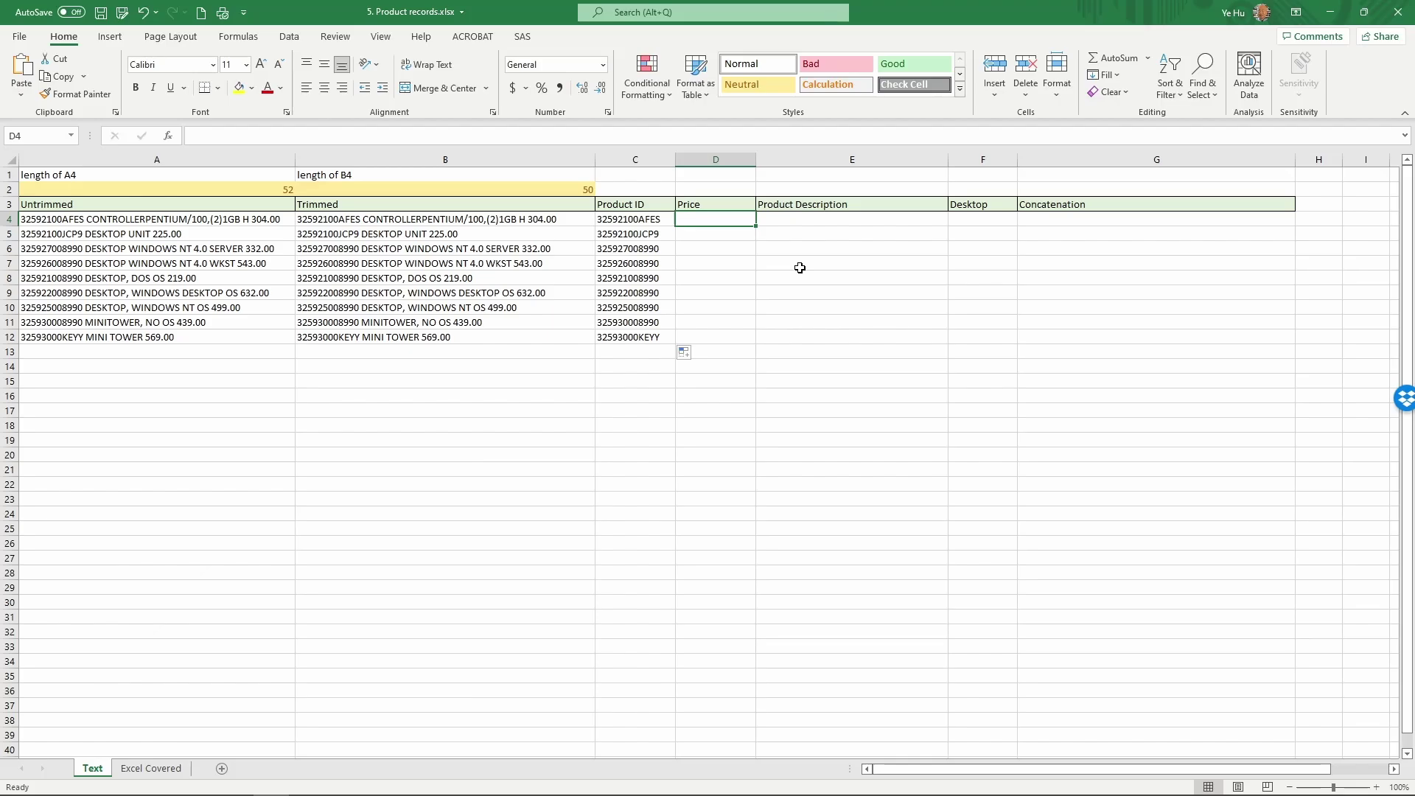
left_click(586, 219)
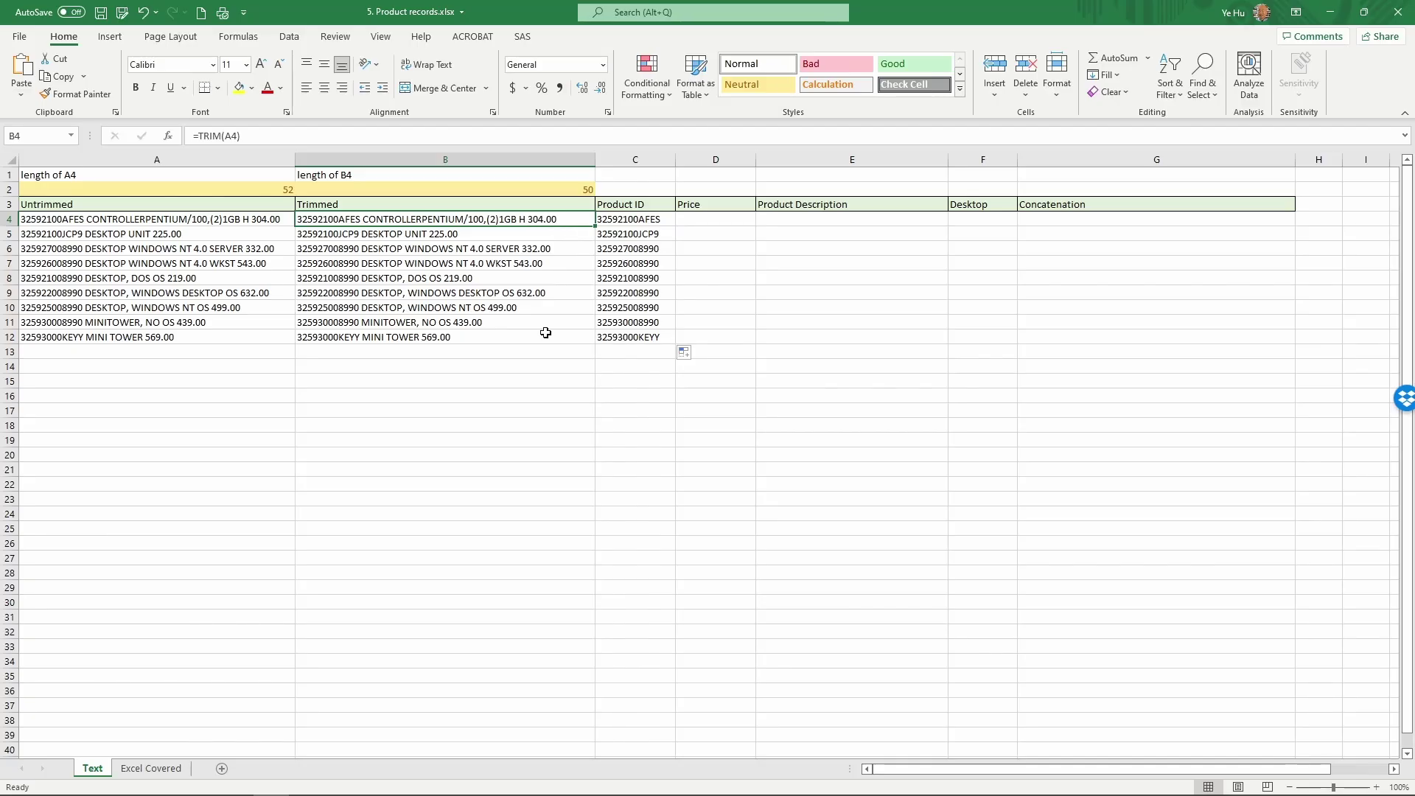
left_click(712, 220)
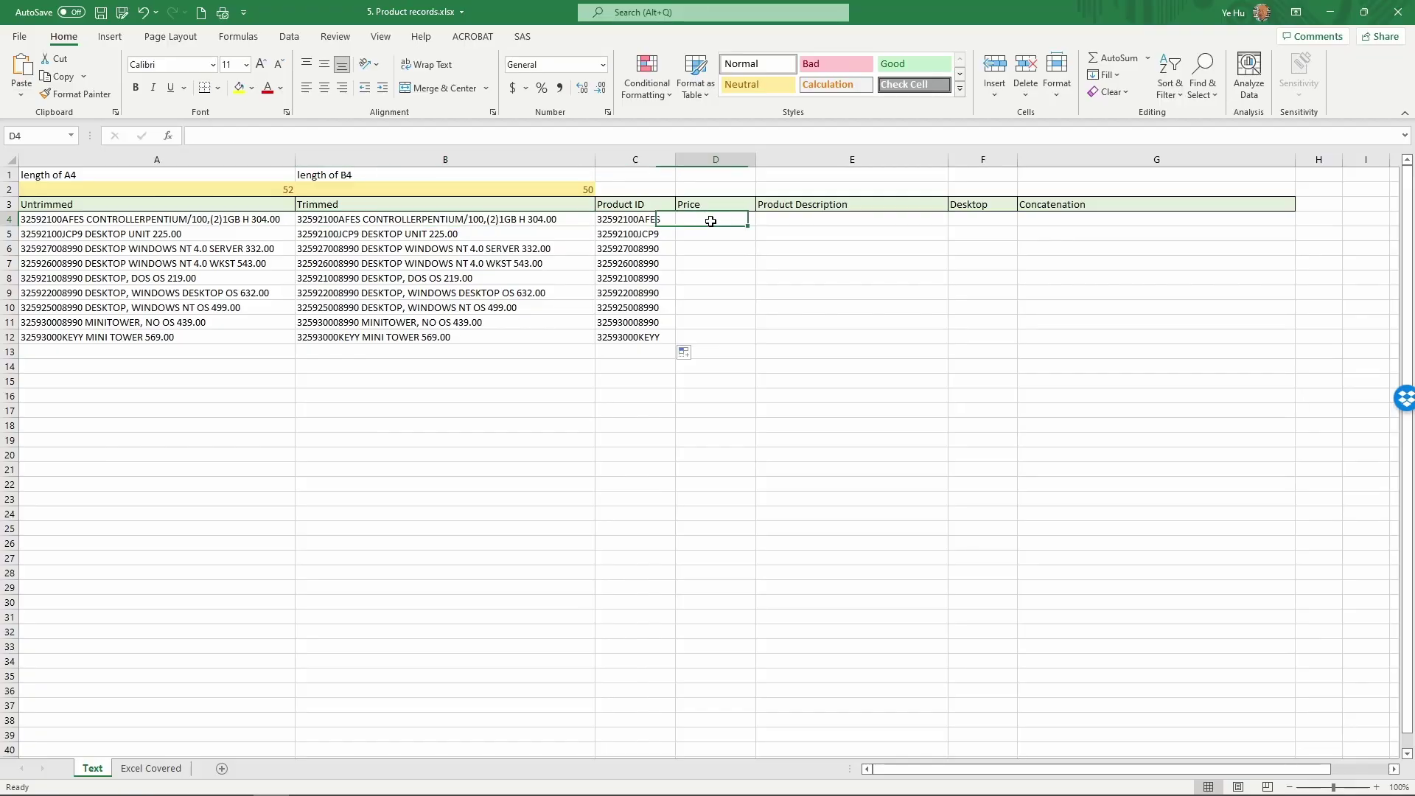
type("=")
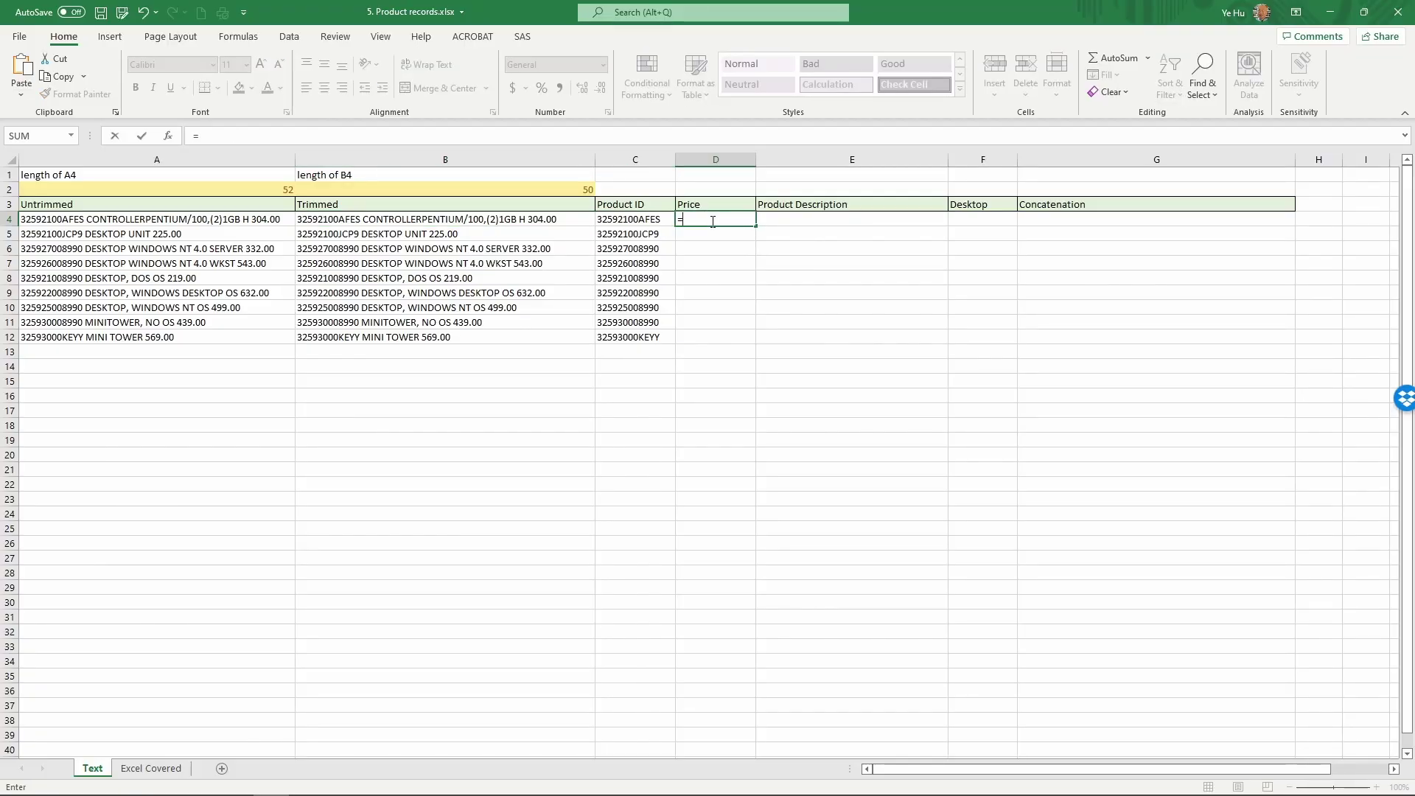
type("right(")
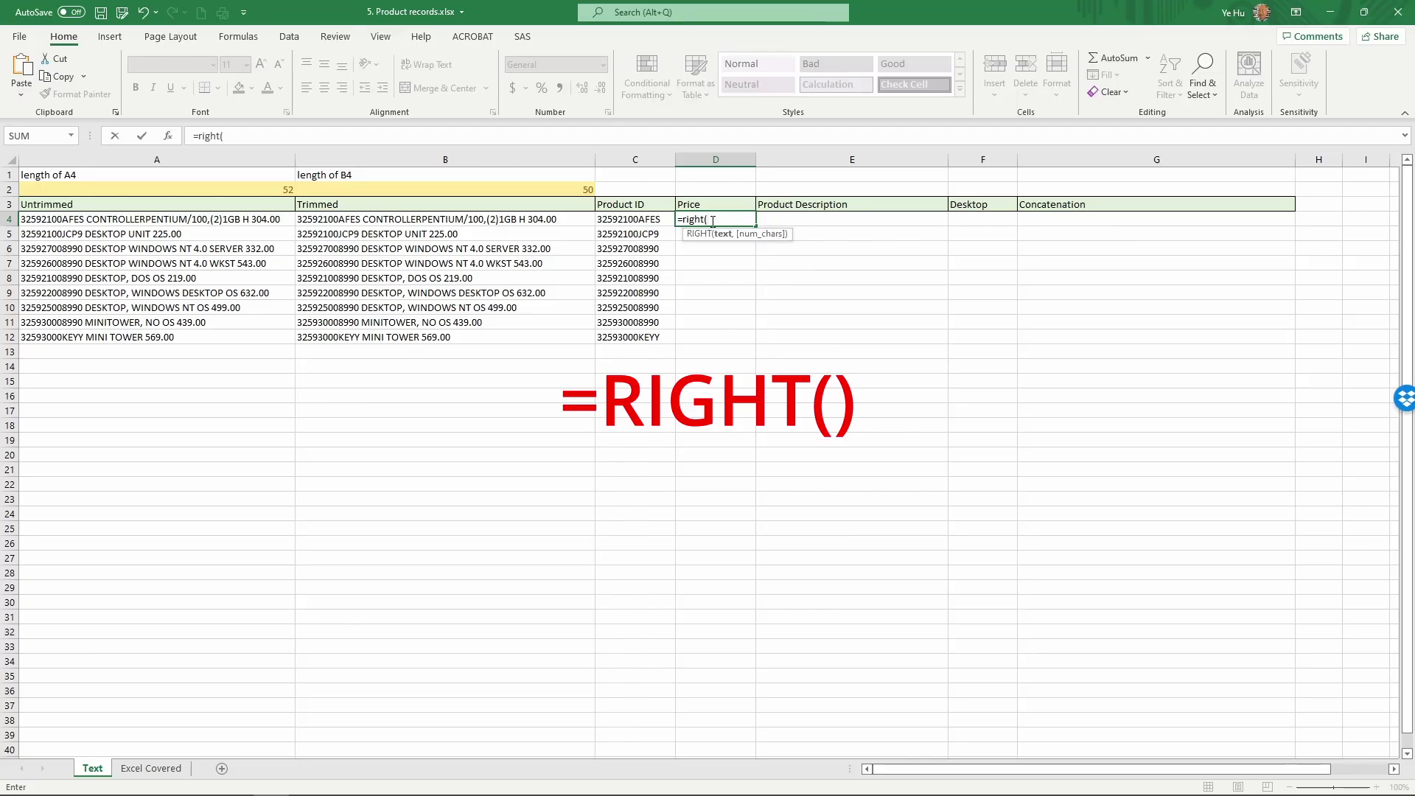
left_click(568, 219)
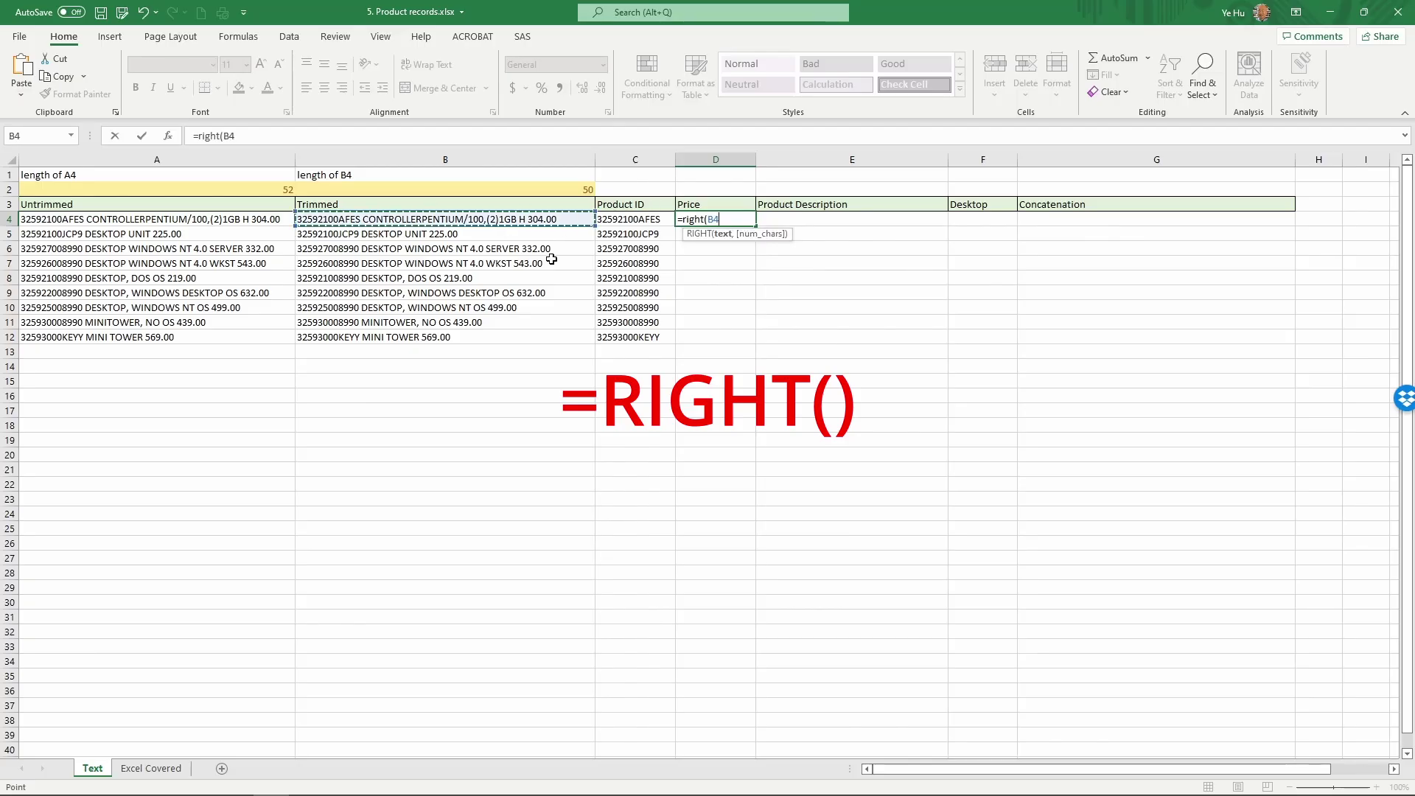
type(",")
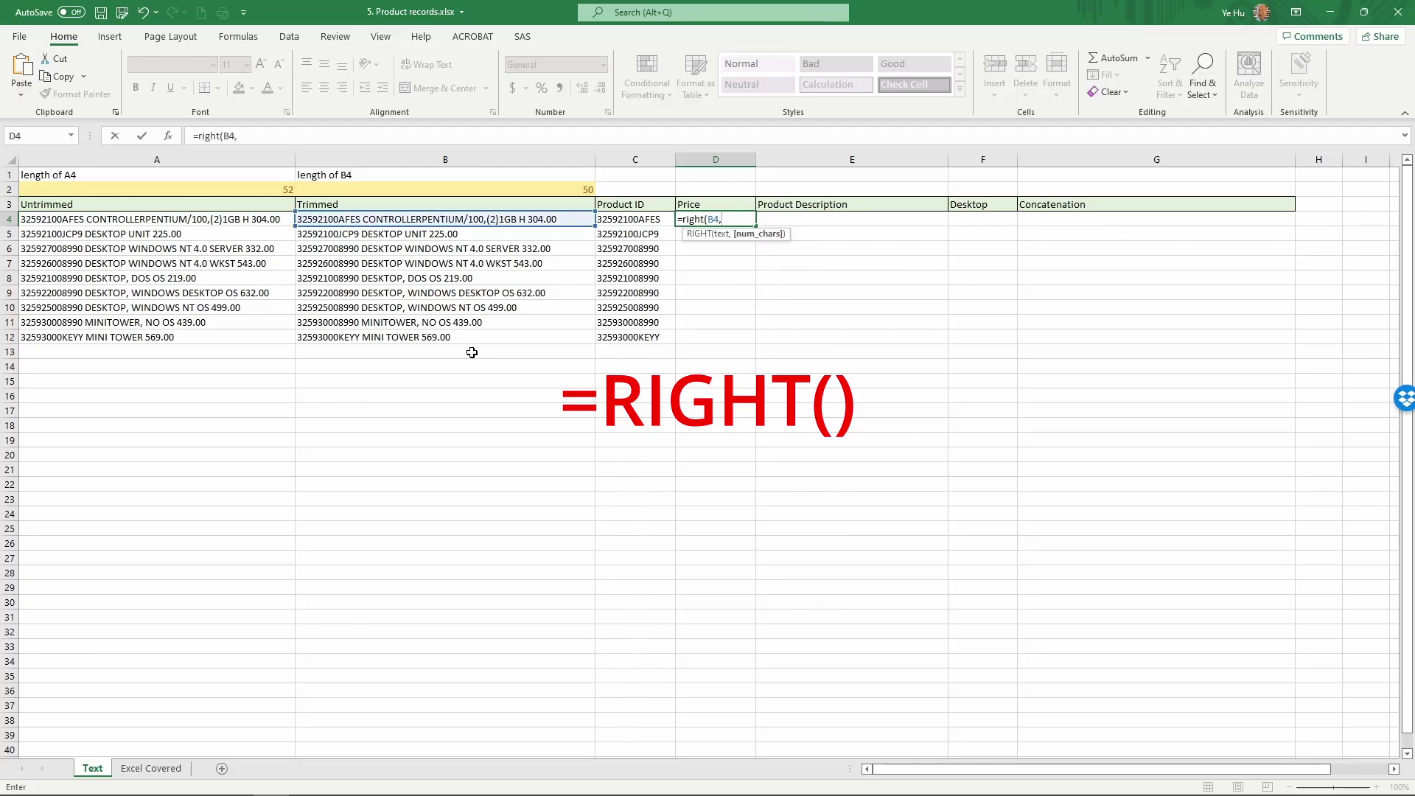
type("6")
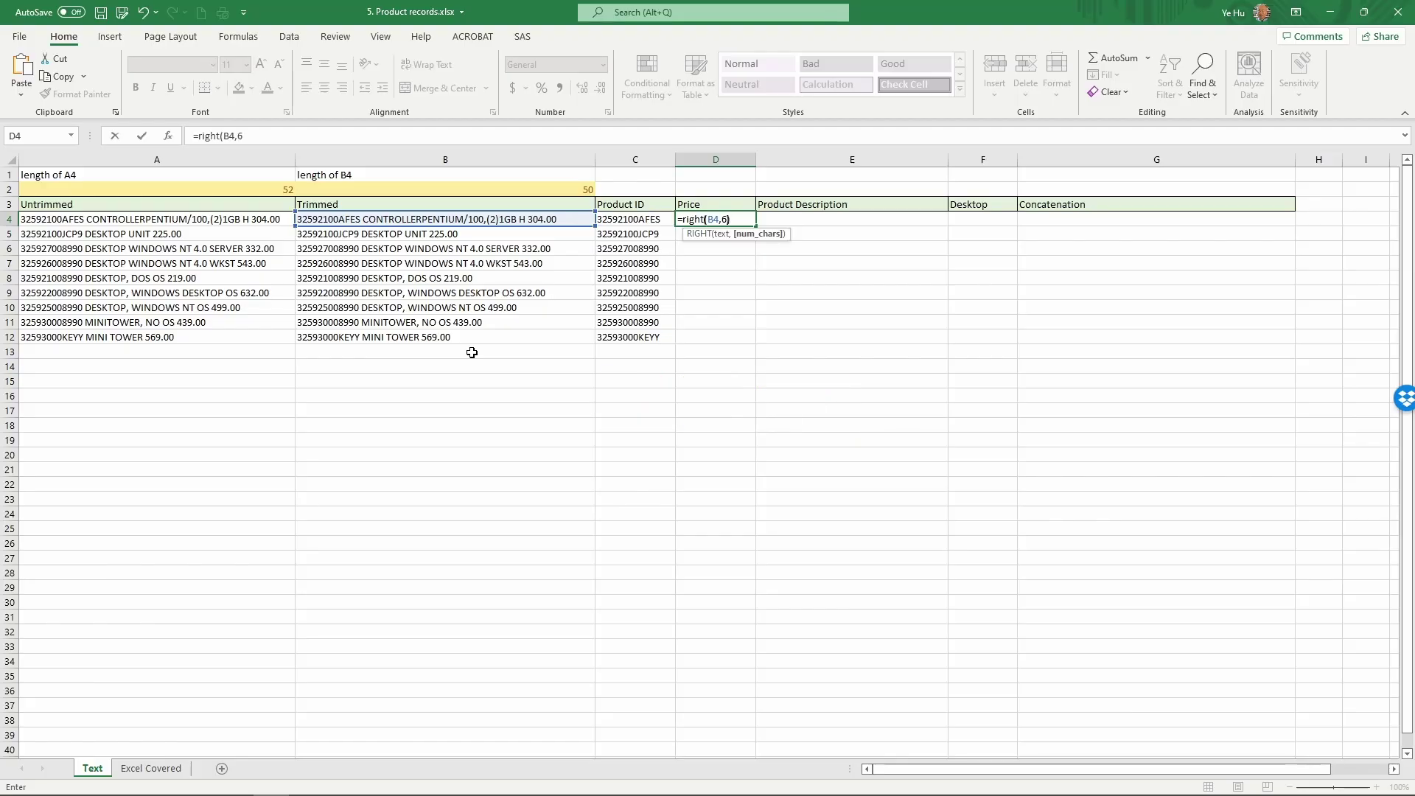
type(")")
key("Return")
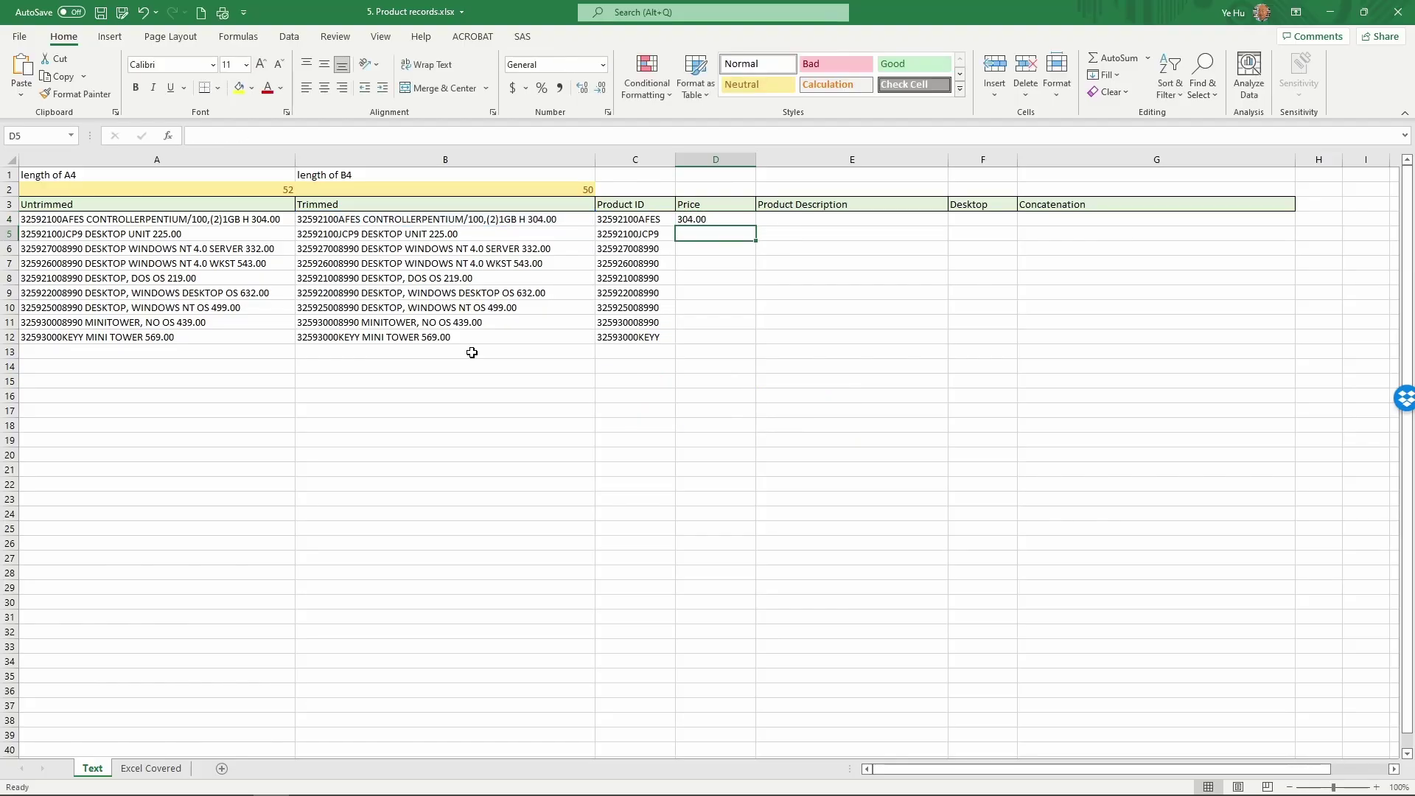
left_click(726, 221)
left_click_drag(756, 226, 746, 341)
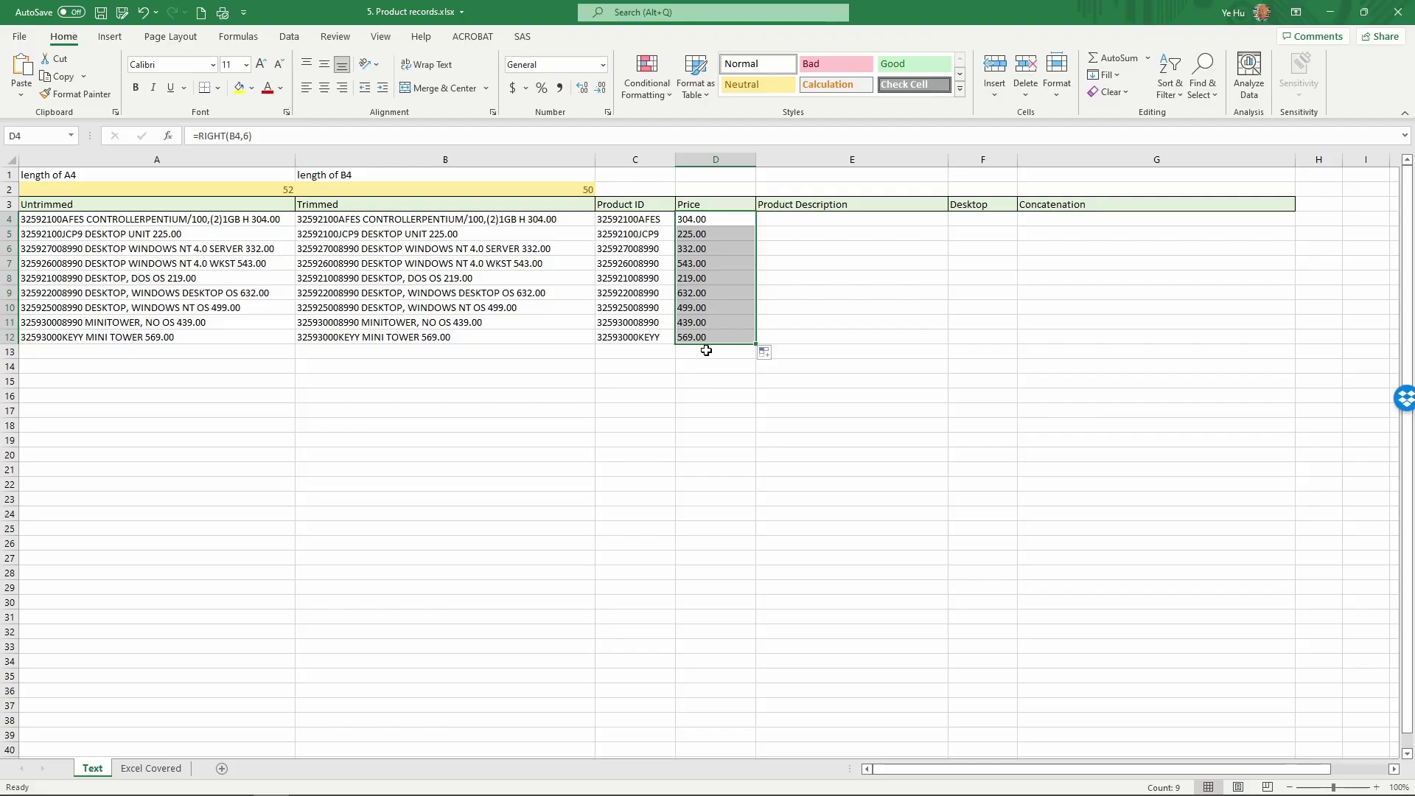
- Calculate the average price in D13 with =AVERAGE(D4:D12)
left_click(707, 357)
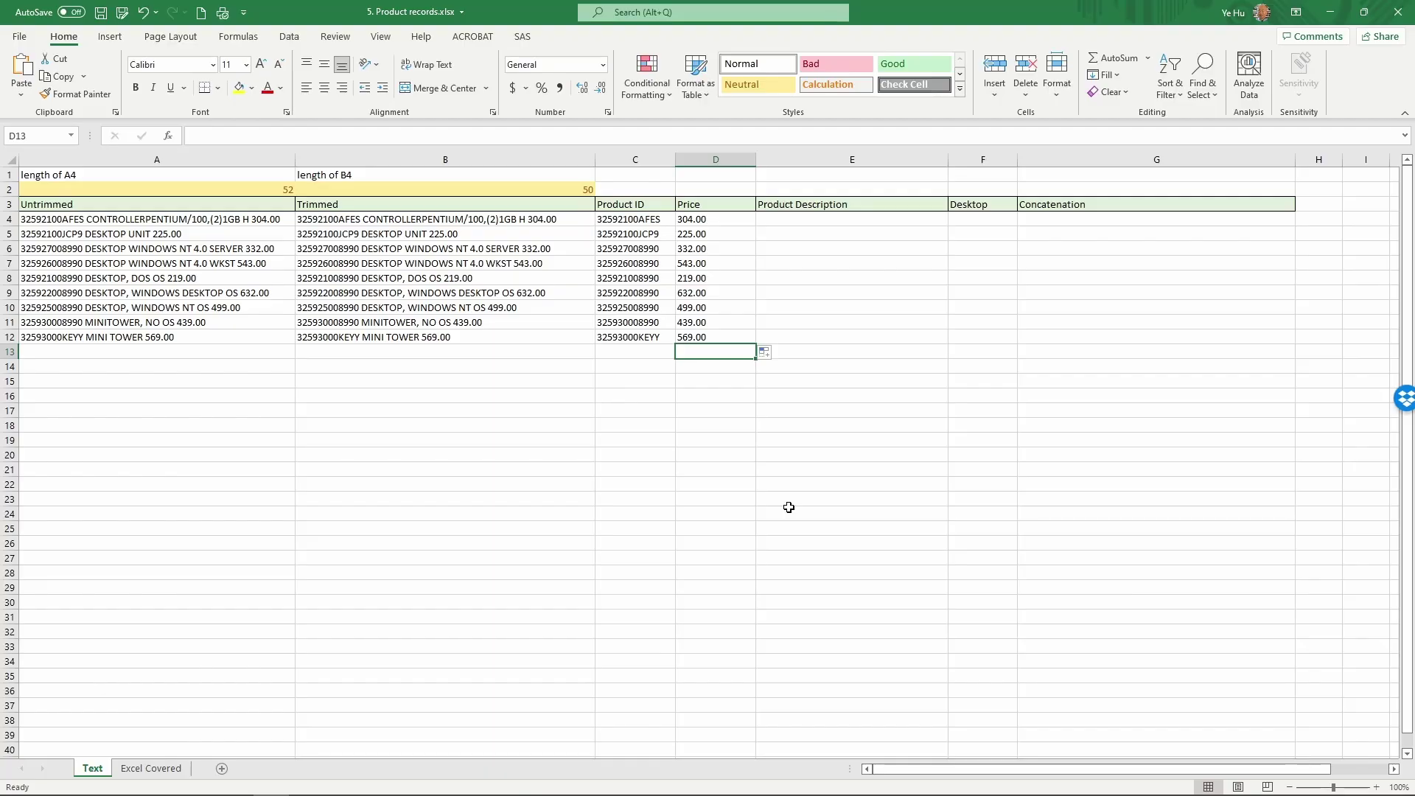
type("=aver")
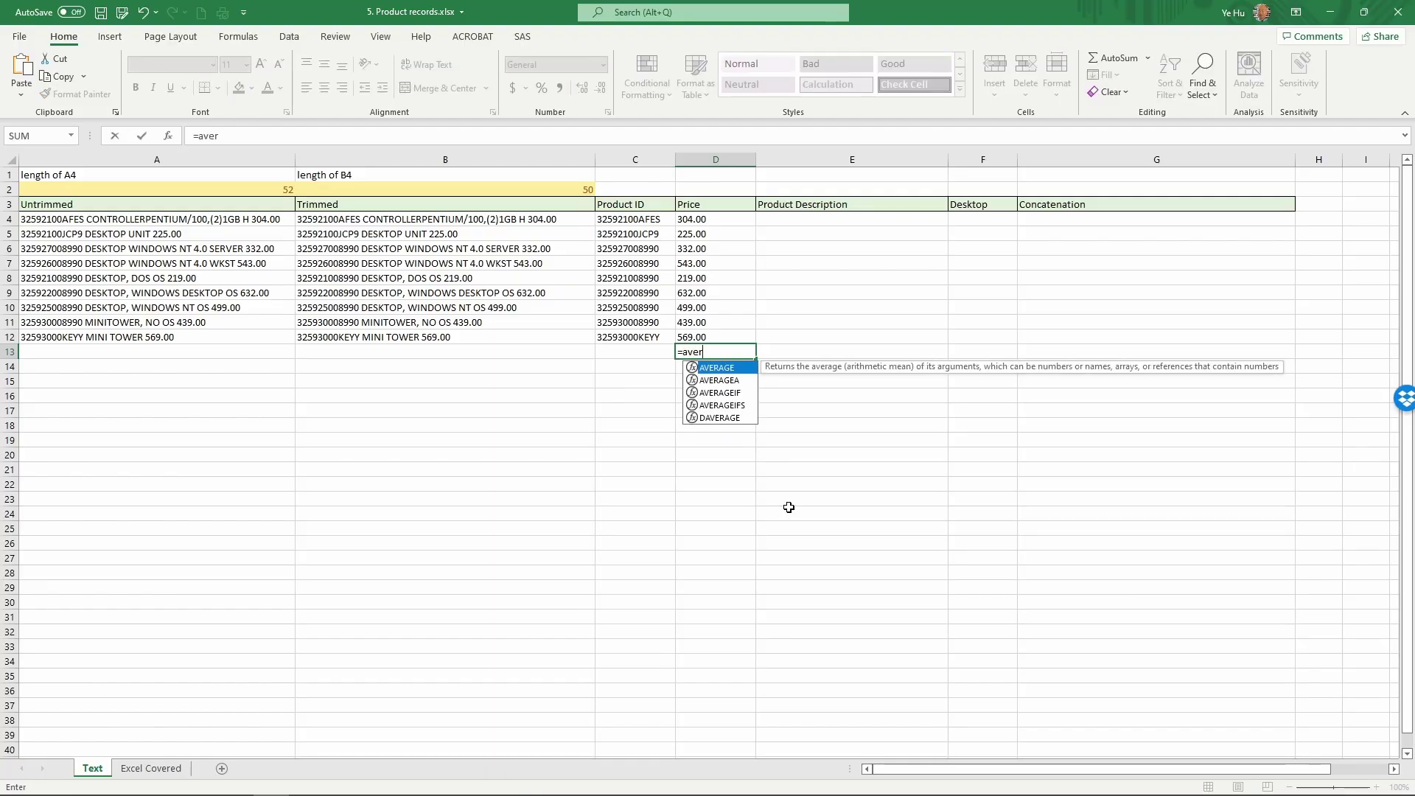
type("age(")
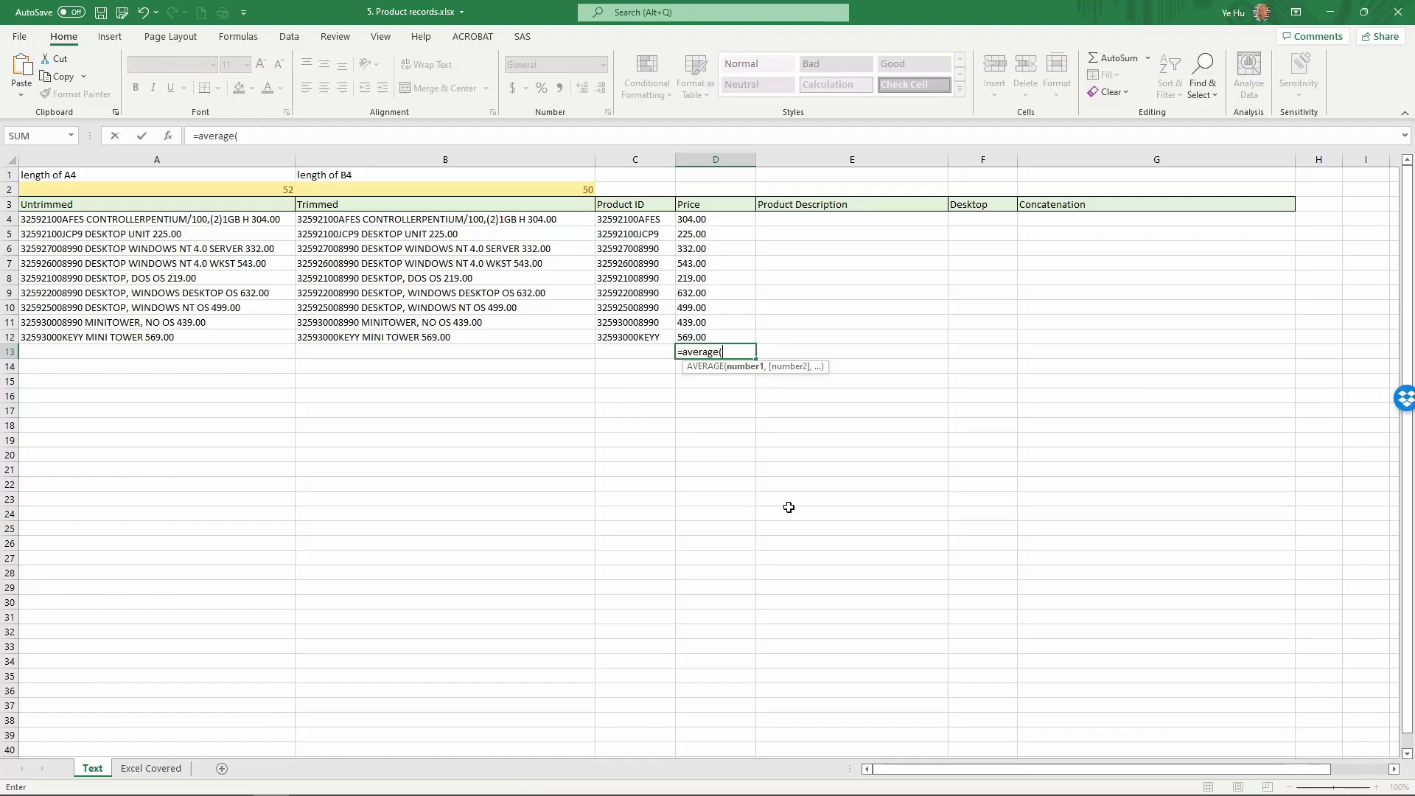
key("Up")
key("shift+Up")
key("shift+Up")
key("shift+Up")
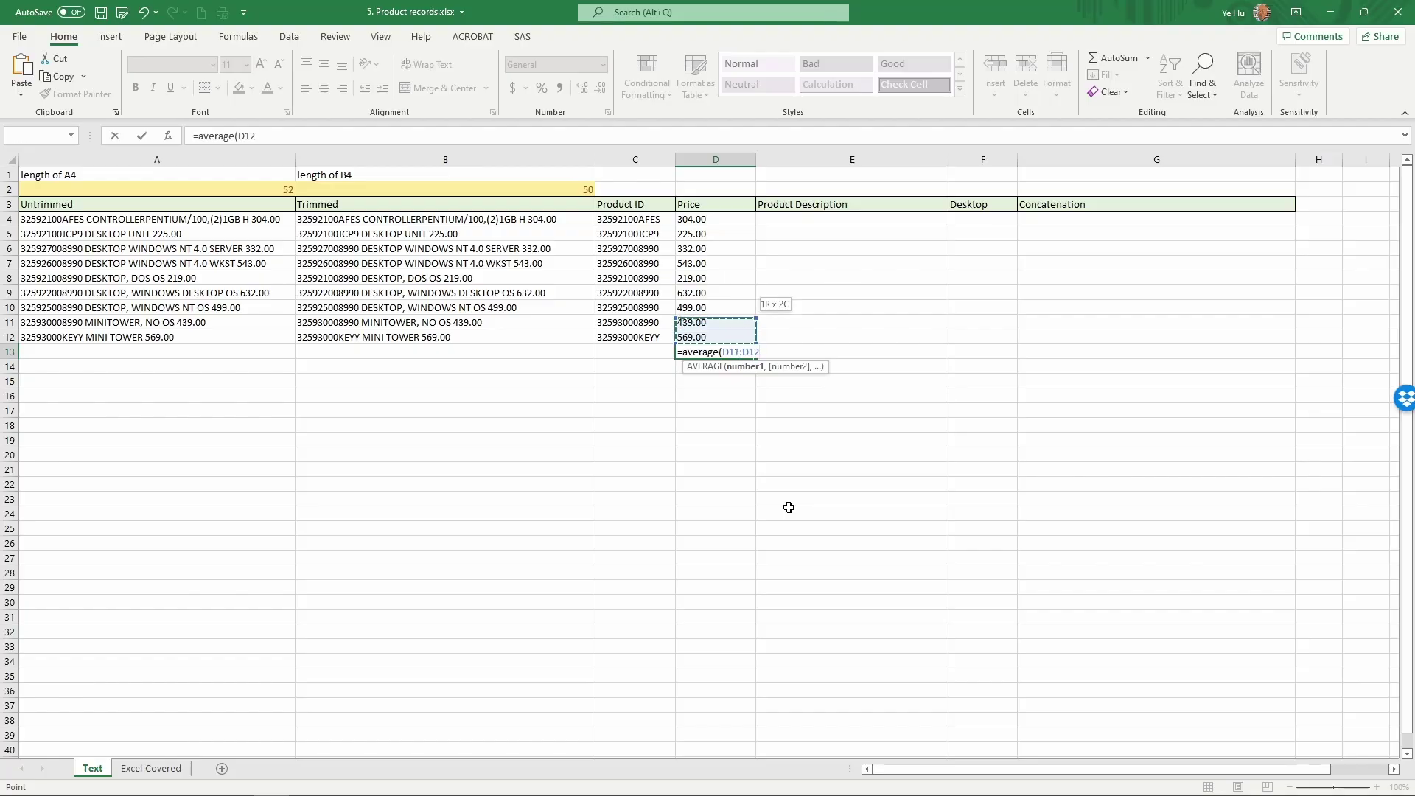
key("shift+Up")
key("shift+Up")
key("shift+Up")
key("shift+Up")
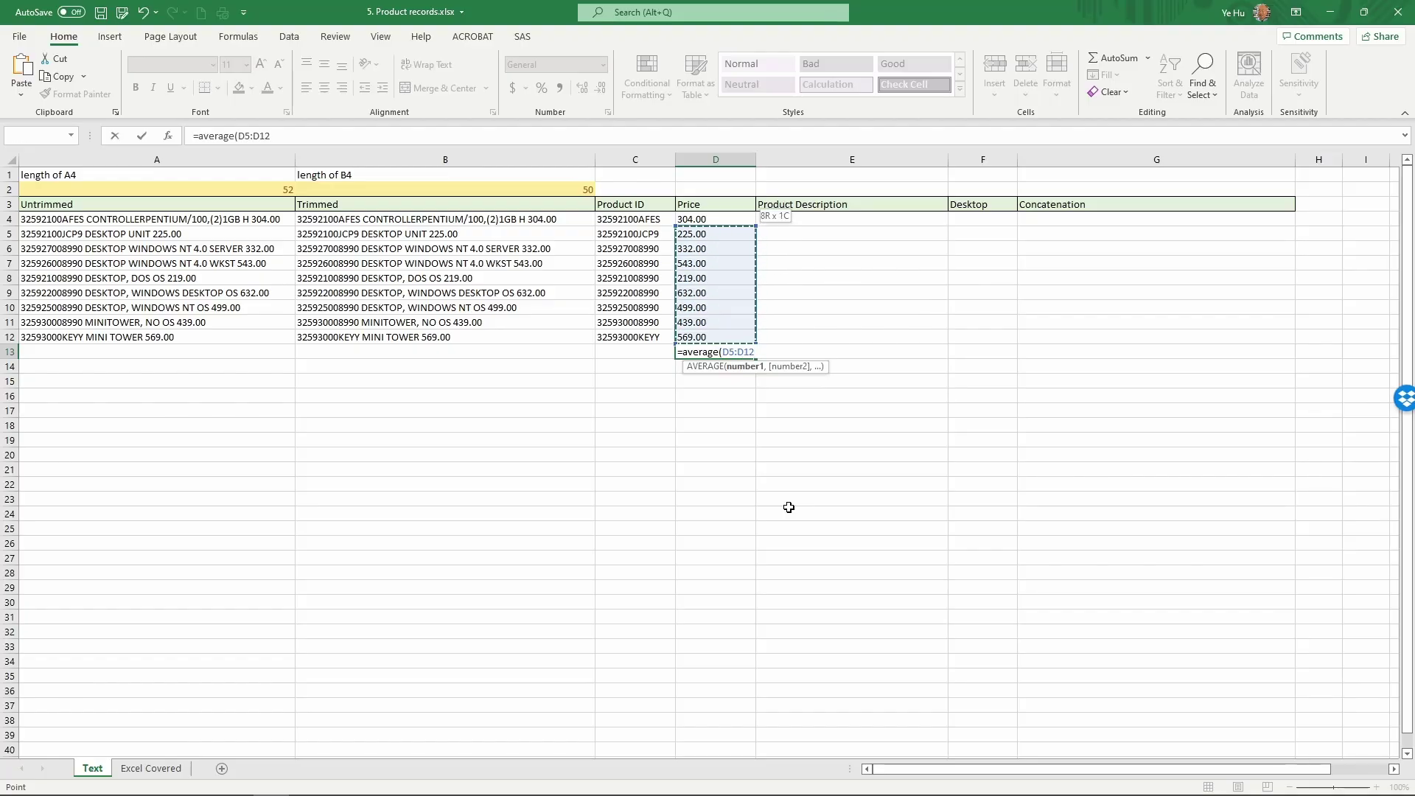
key("shift+Up")
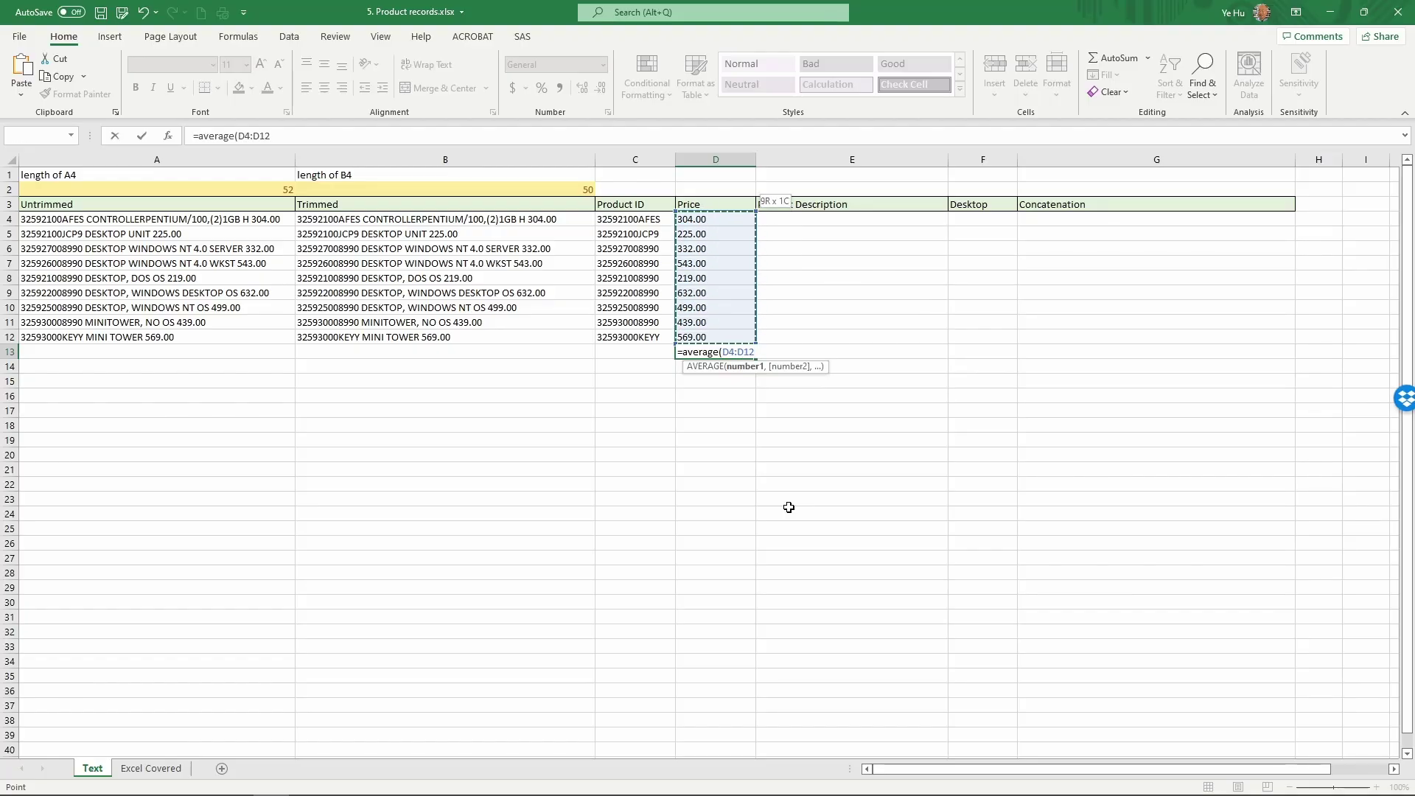
type(")")
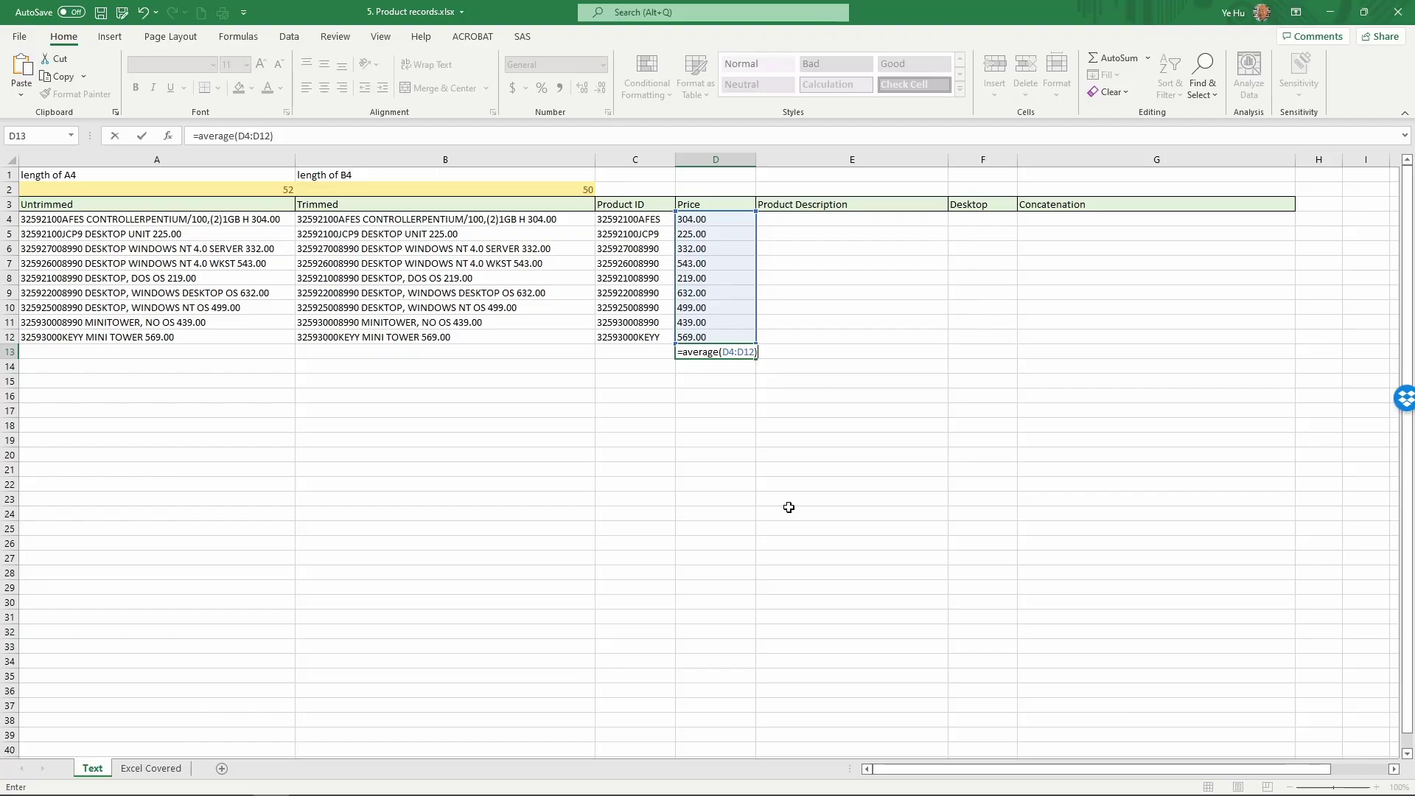
key("Return")
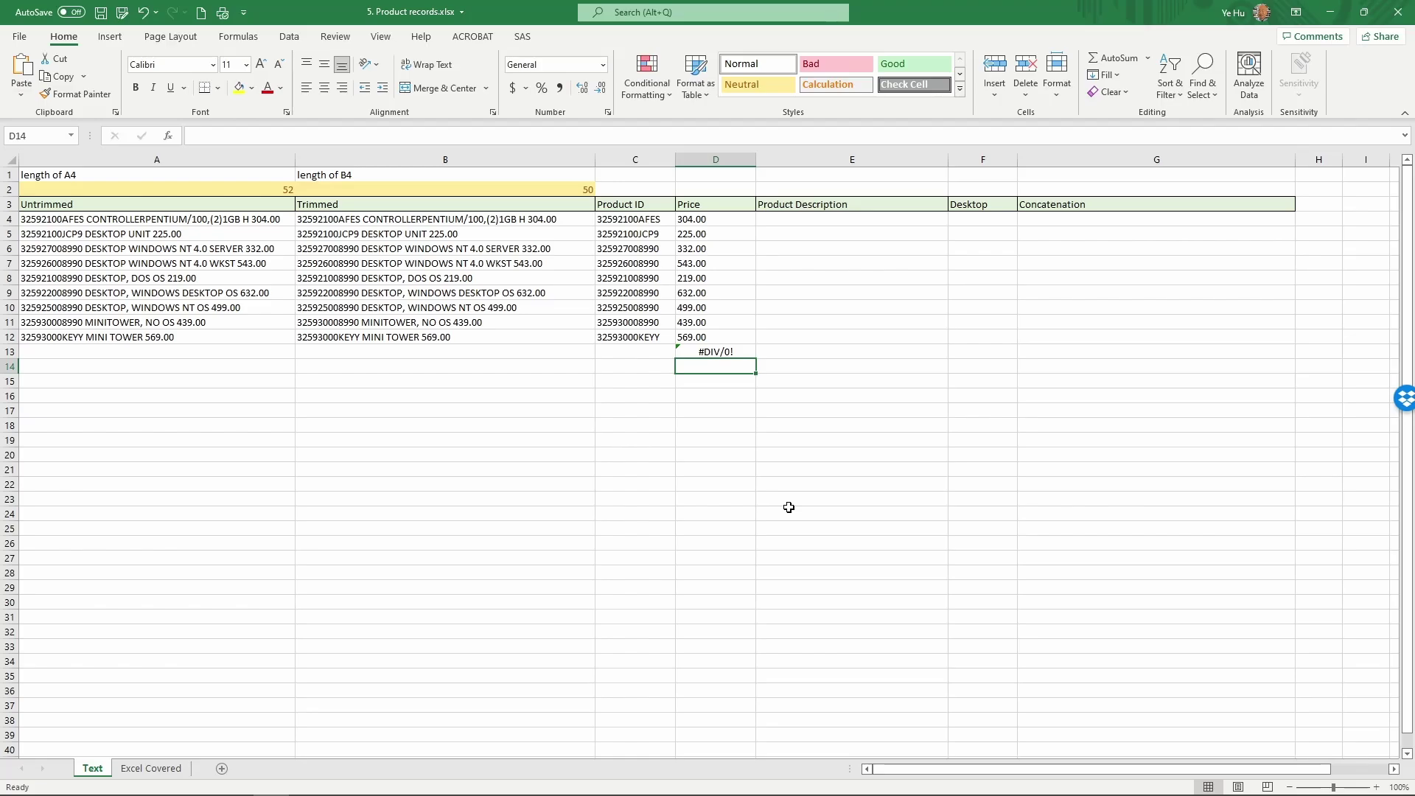
- Convert the price in D4 to a number with =VALUE(RIGHT(B4,6)) and fill the formula down through D12
left_click(706, 222)
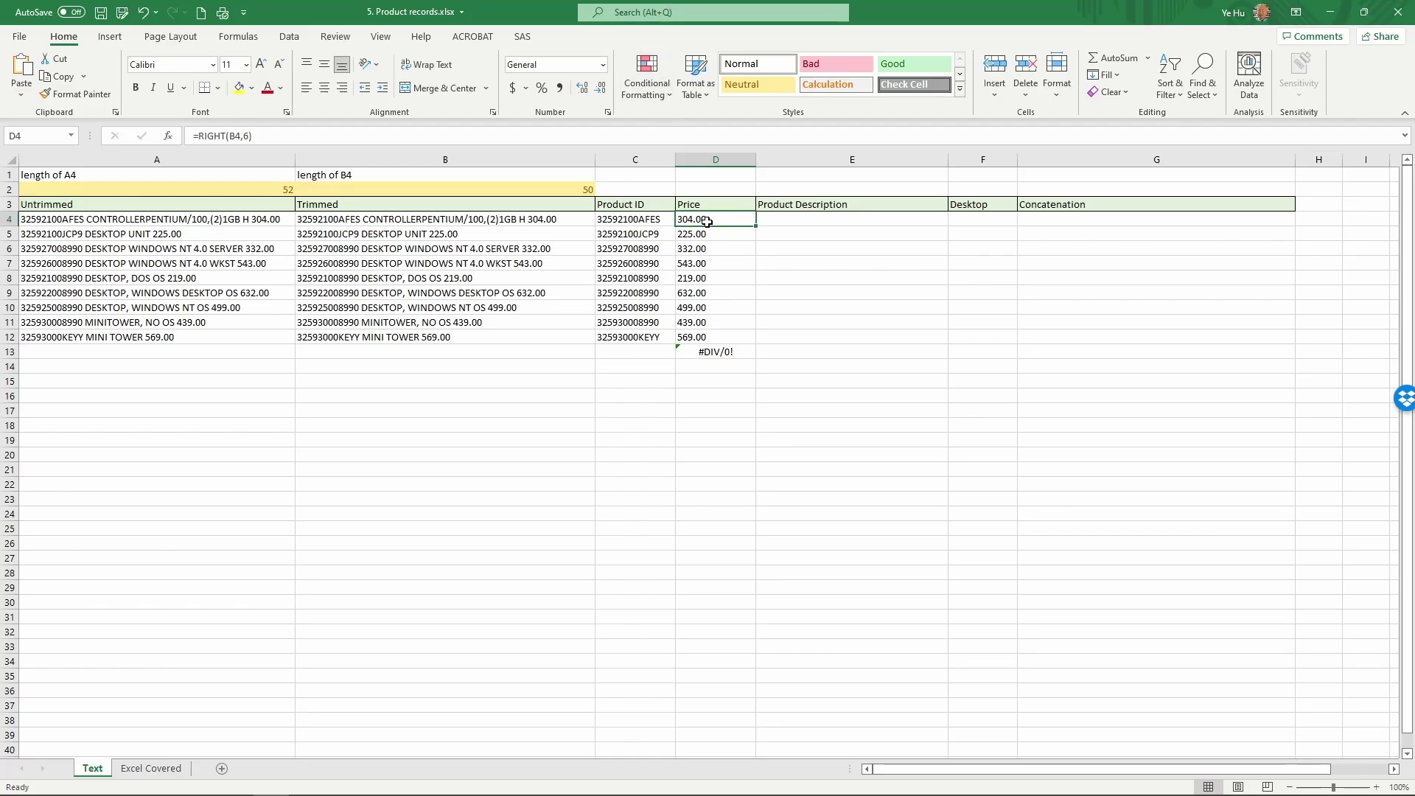
left_click(246, 140)
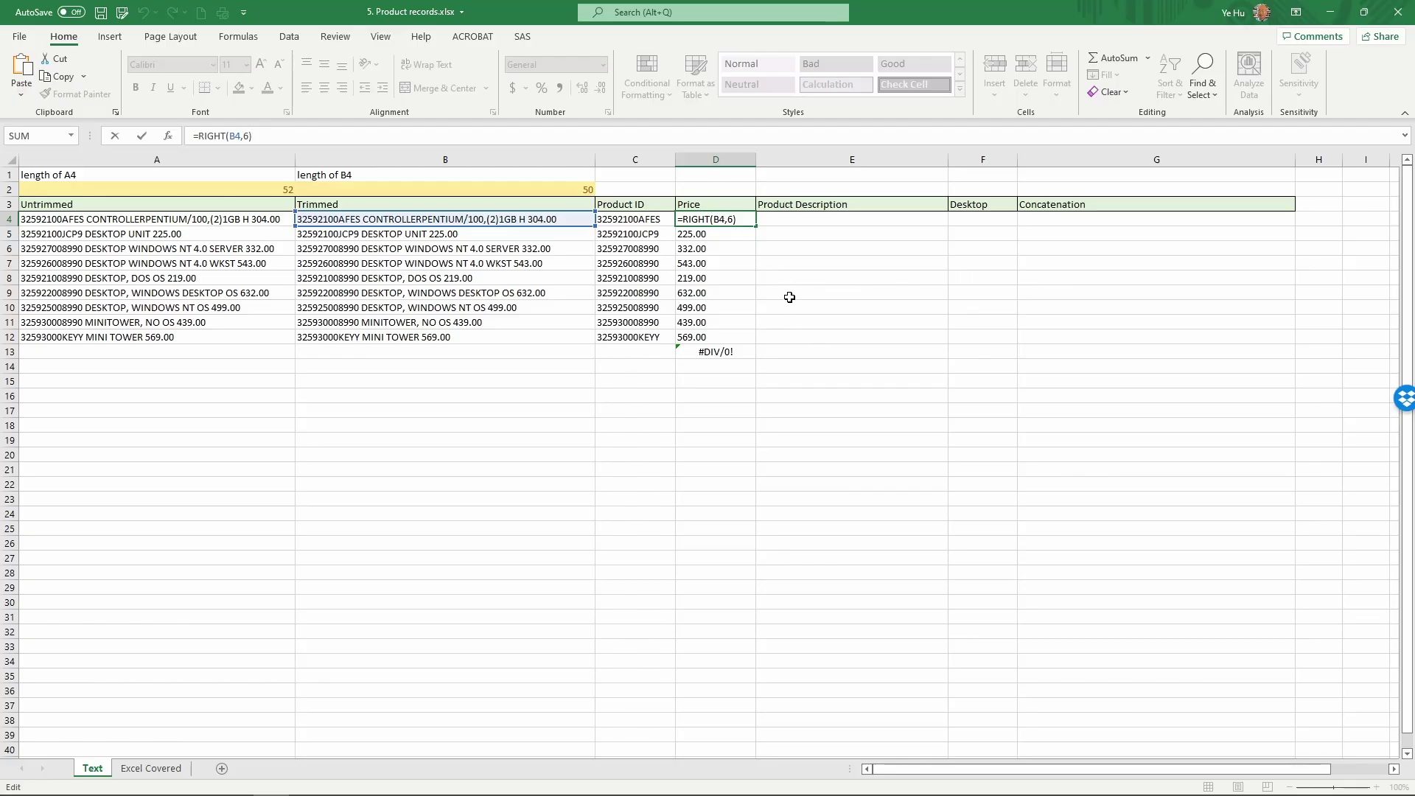
key("Return")
key("Up")
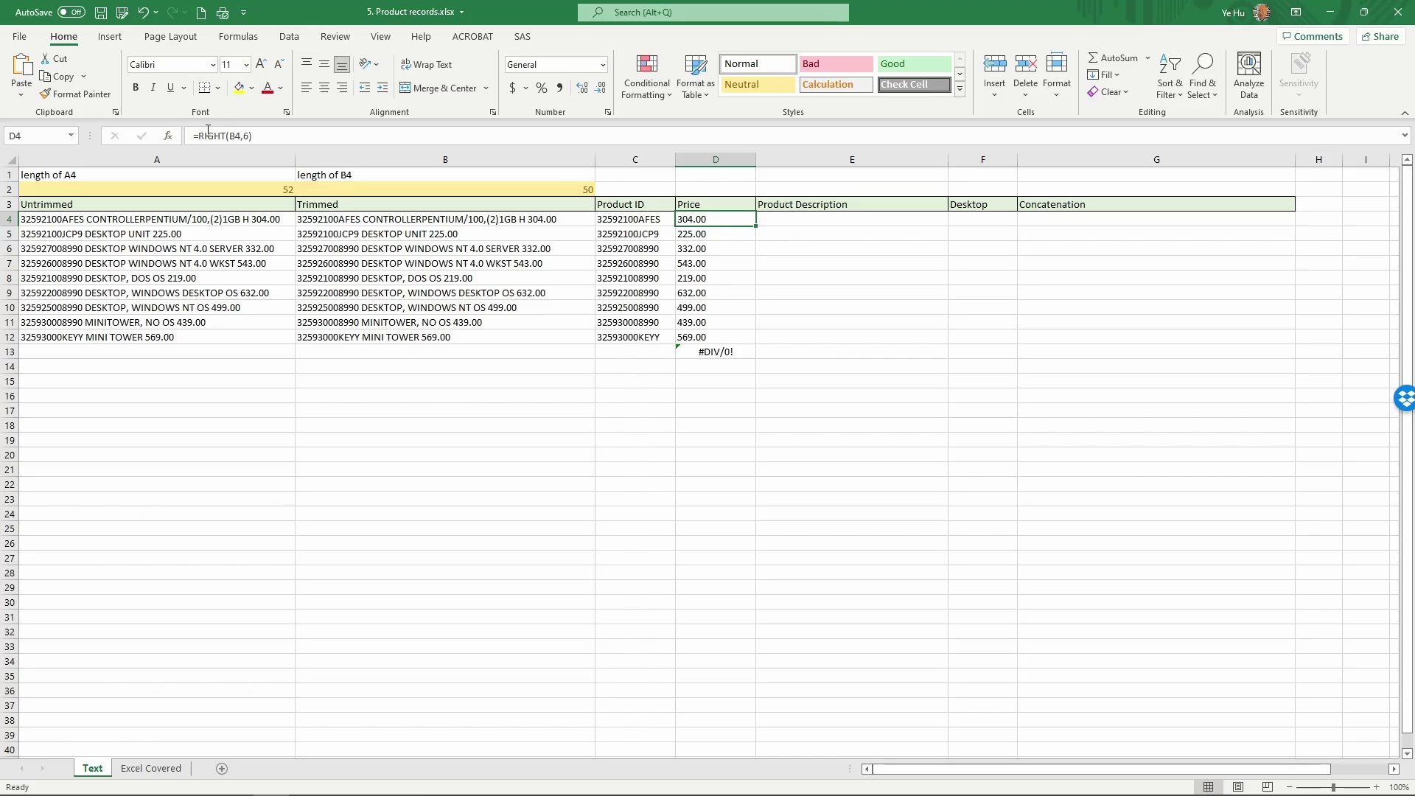
left_click(200, 136)
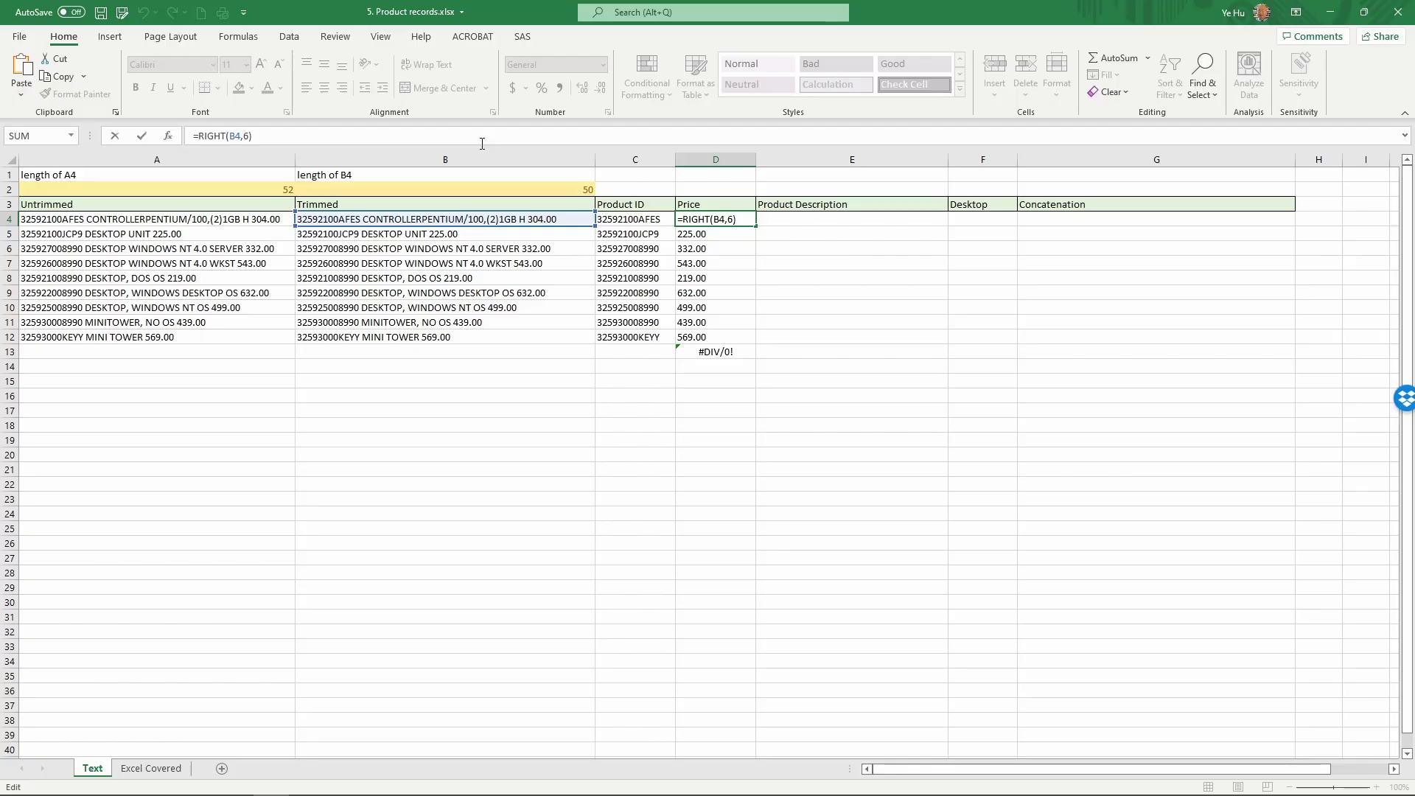
type("value")
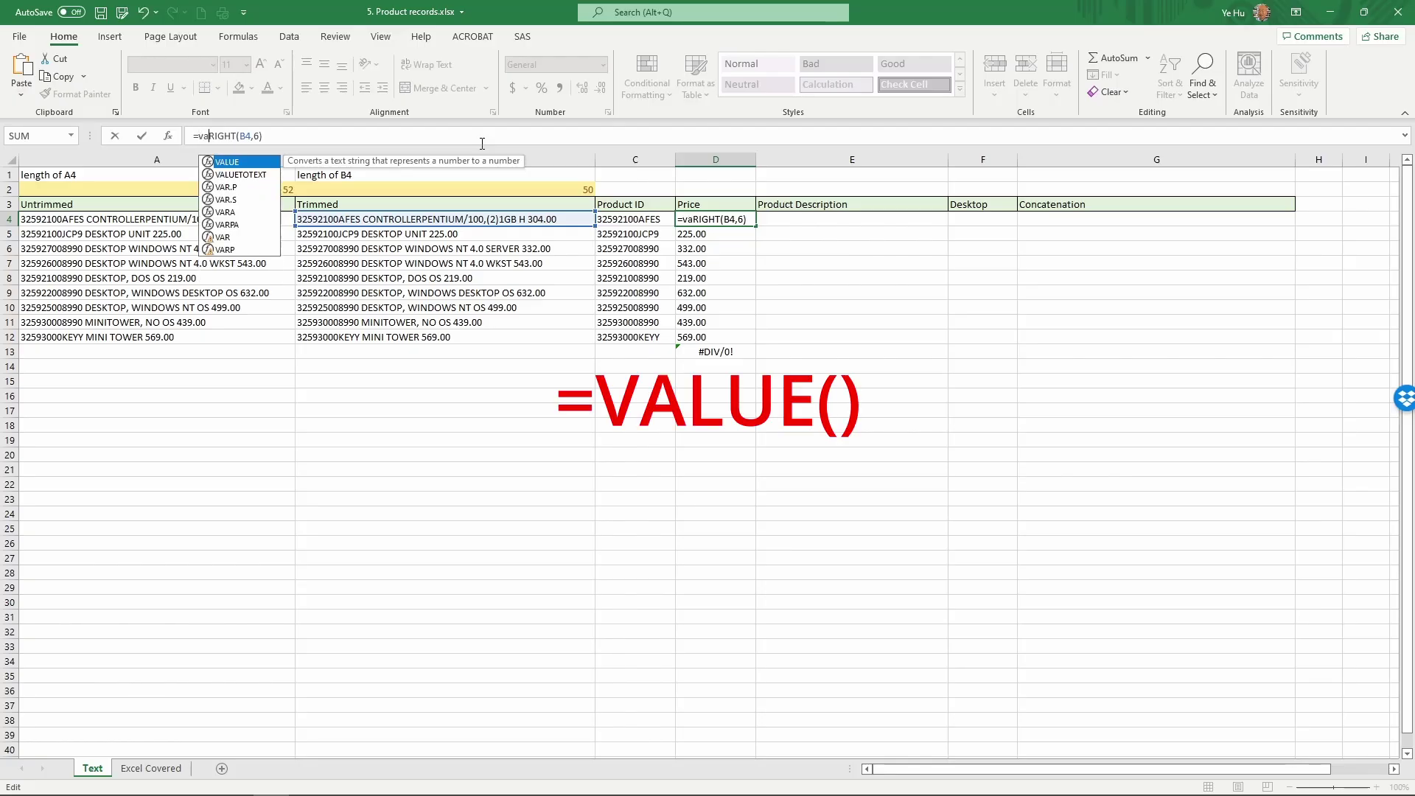
type("(")
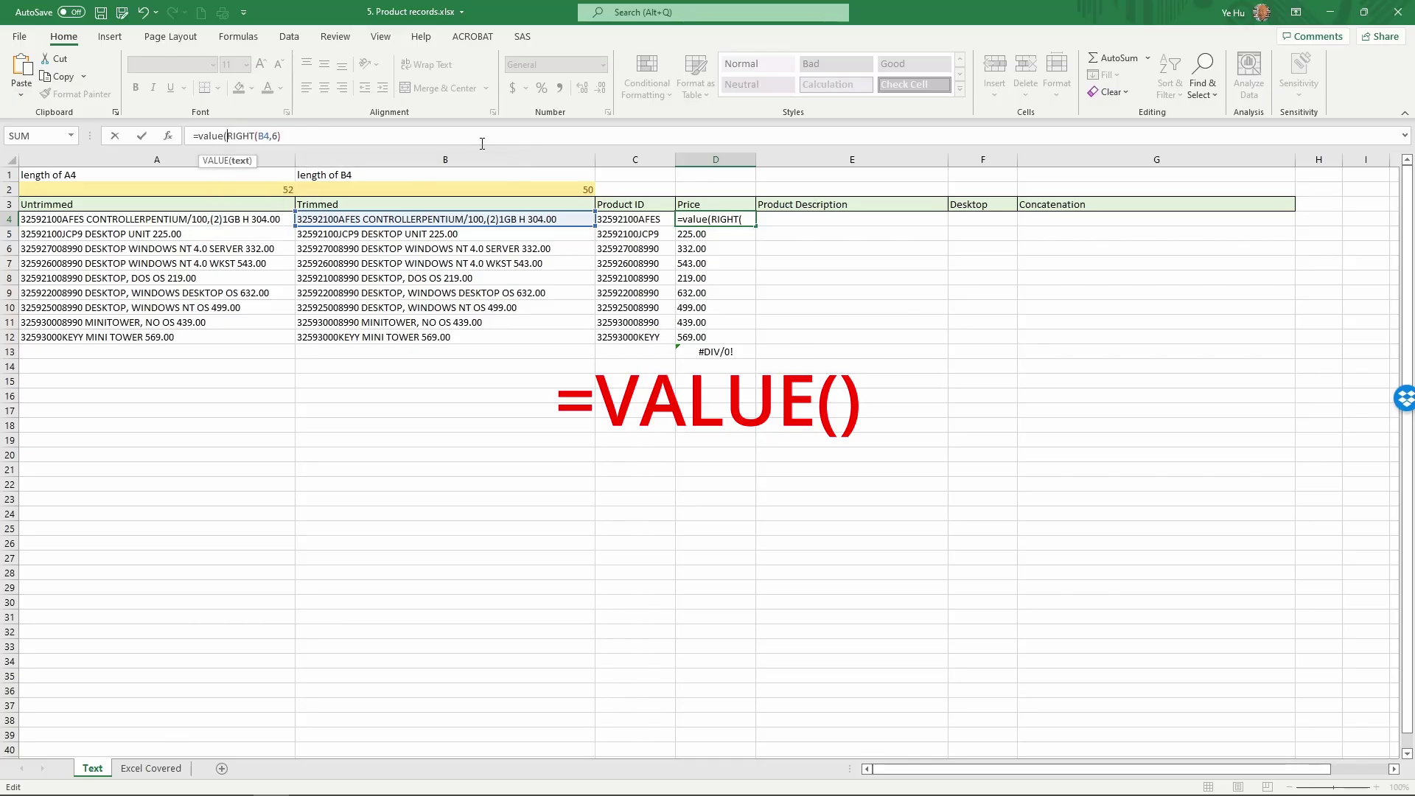
left_click(475, 137)
type(")")
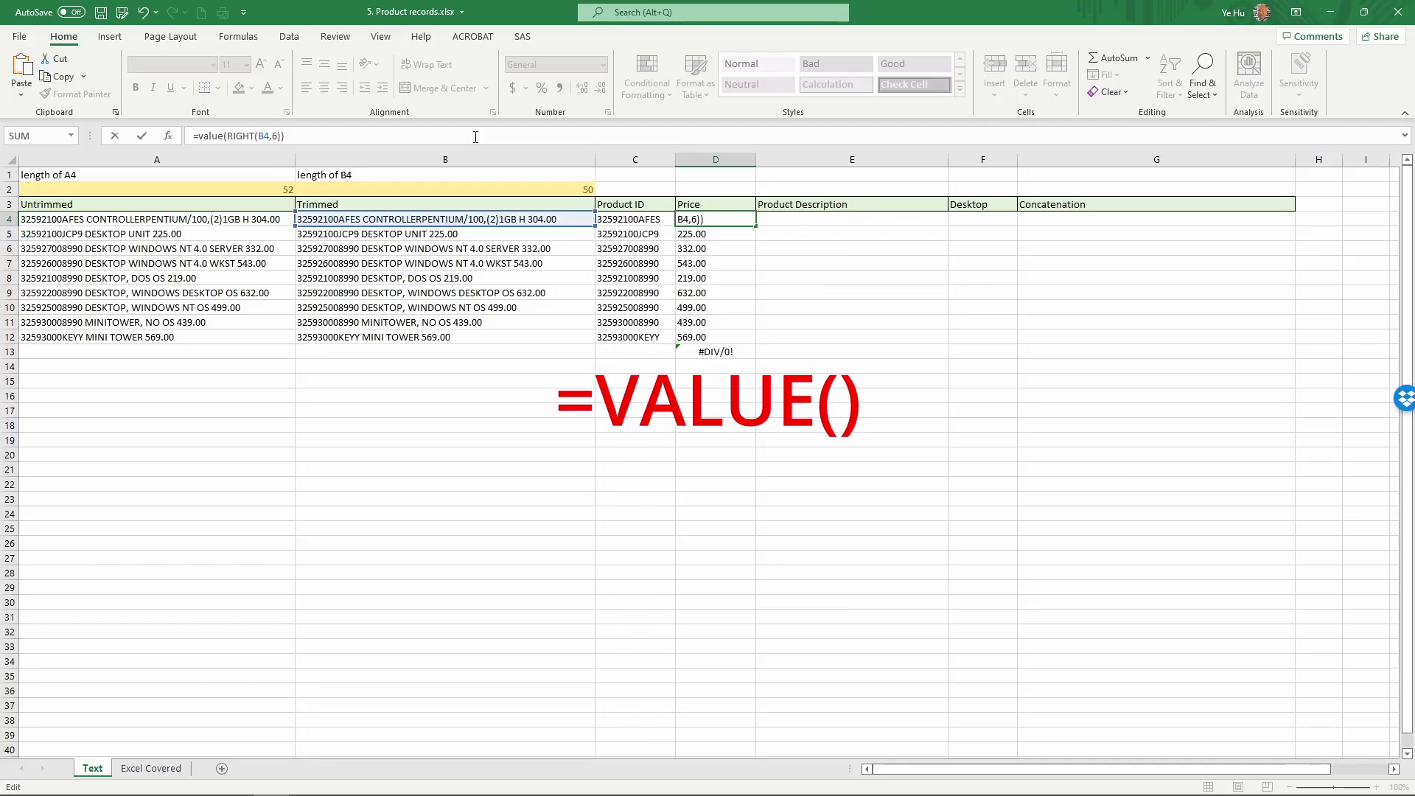
key("Return")
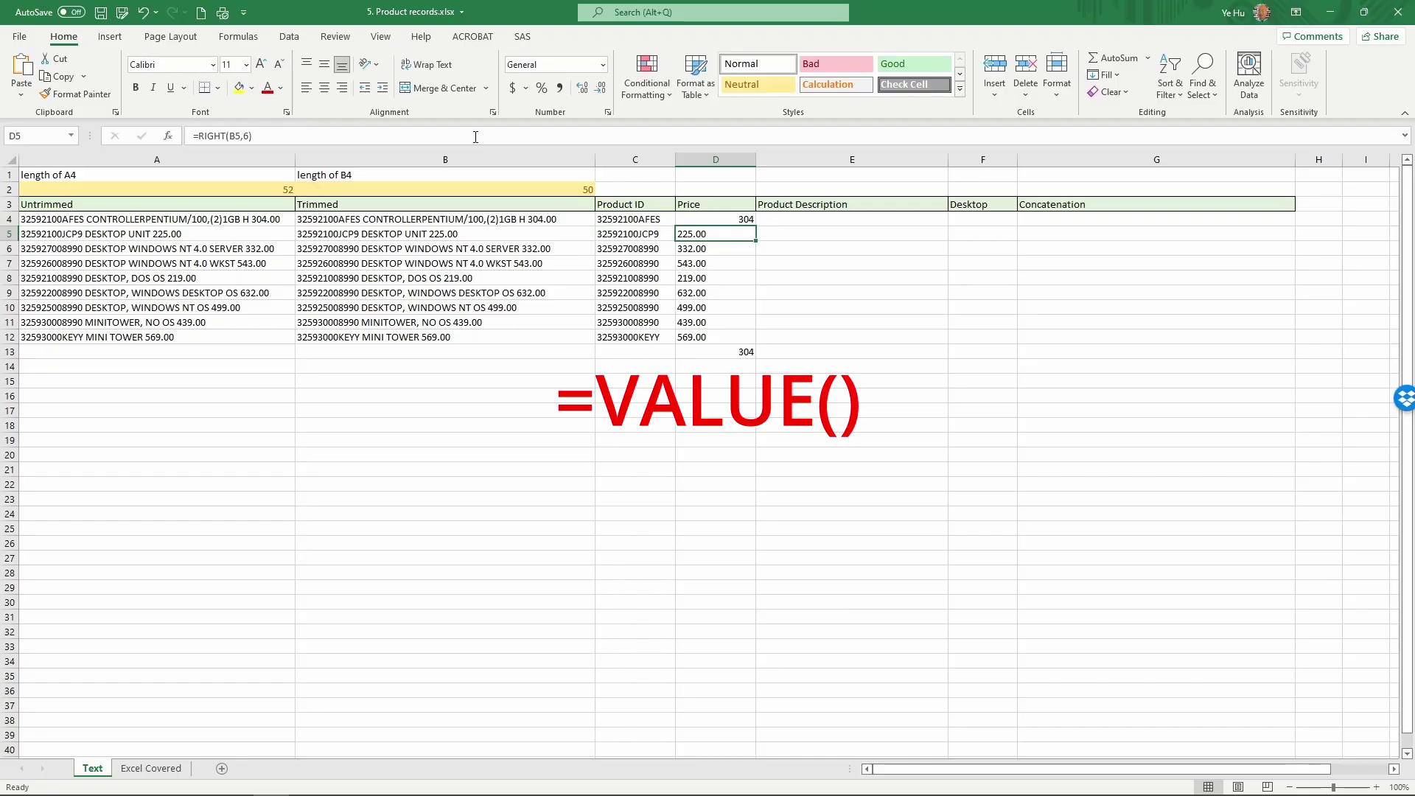
left_click(691, 217)
left_click_drag(756, 226, 747, 341)
left_click(734, 352)
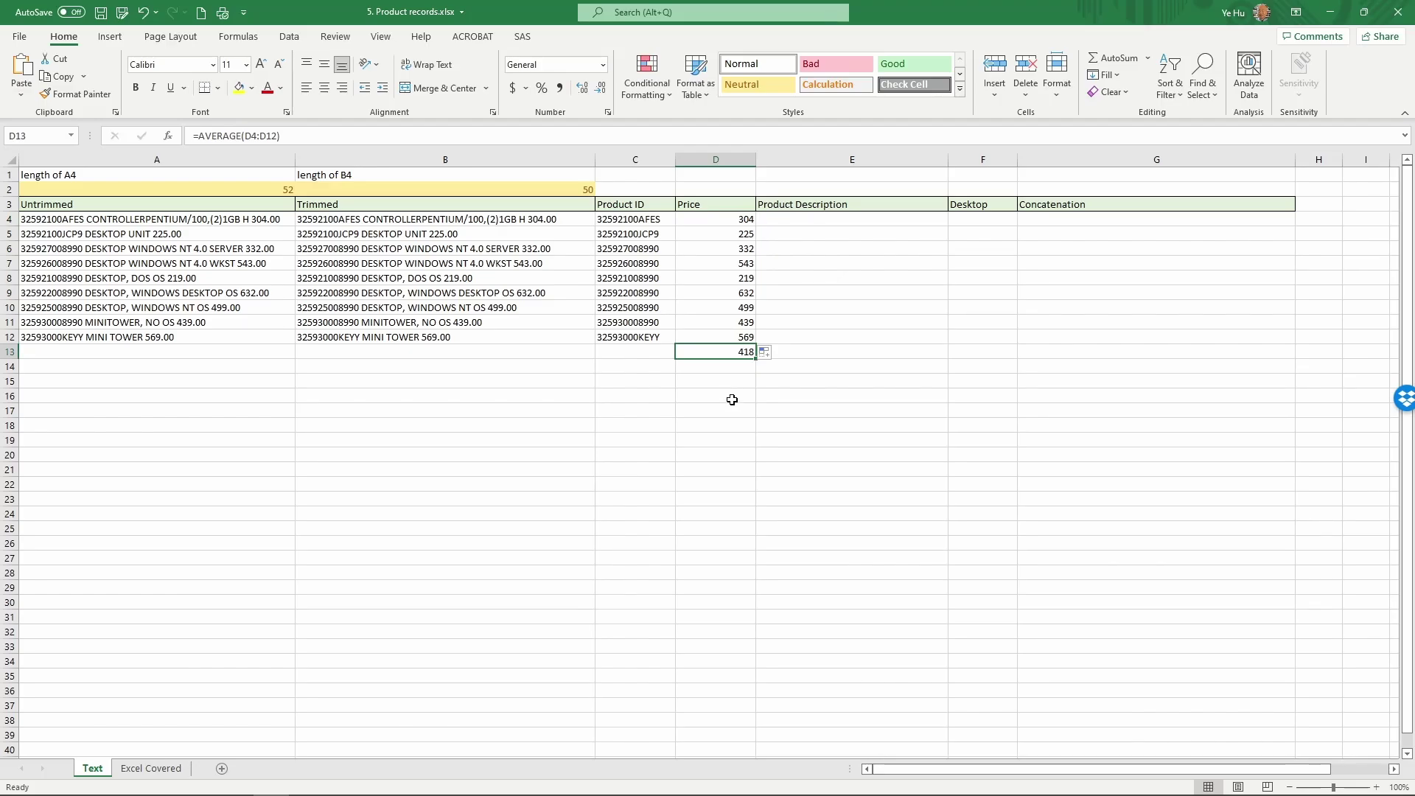
- Extract the product description in E4 with =MID(B4,13,LEN(B4)-12-6) and fill the formula down through E12
left_click(819, 224)
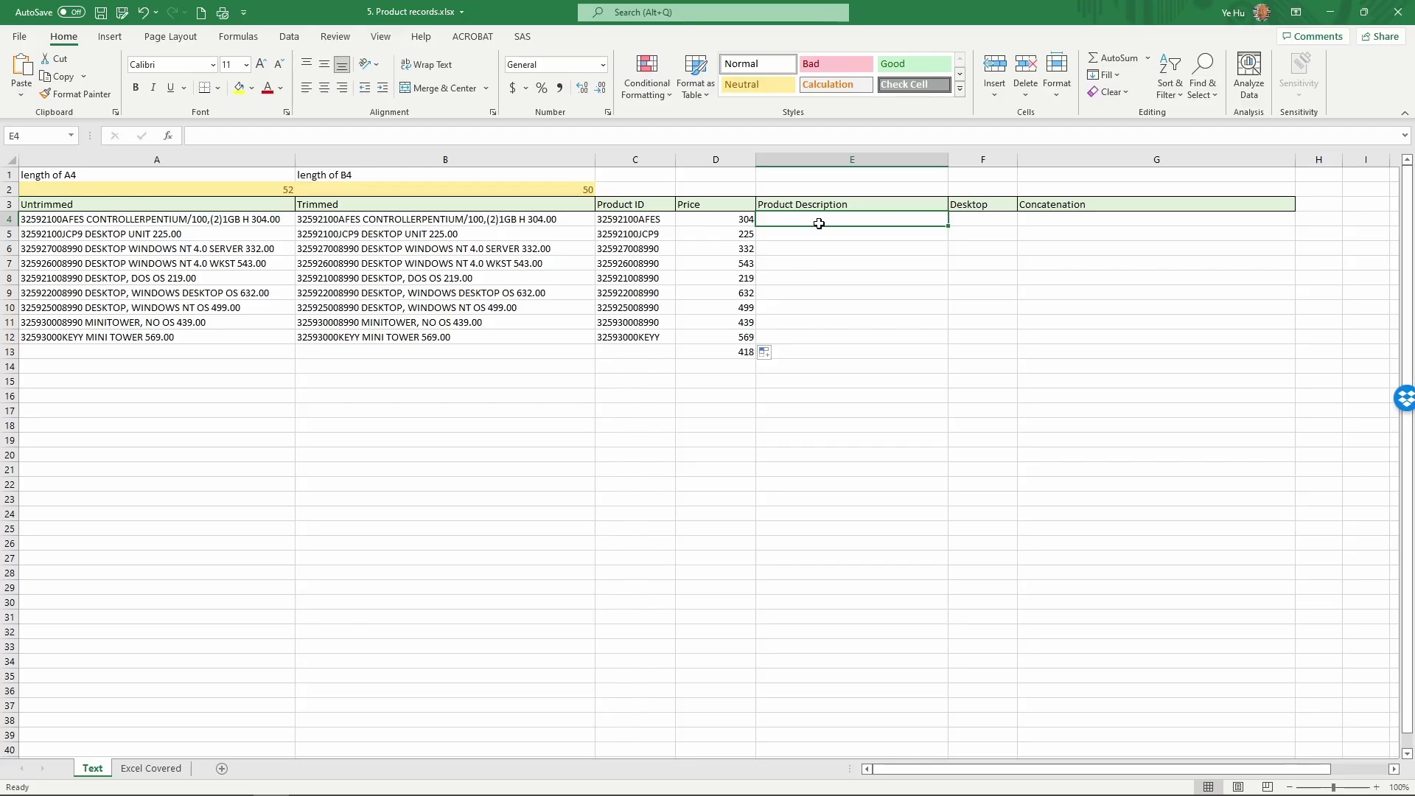
left_click(559, 217)
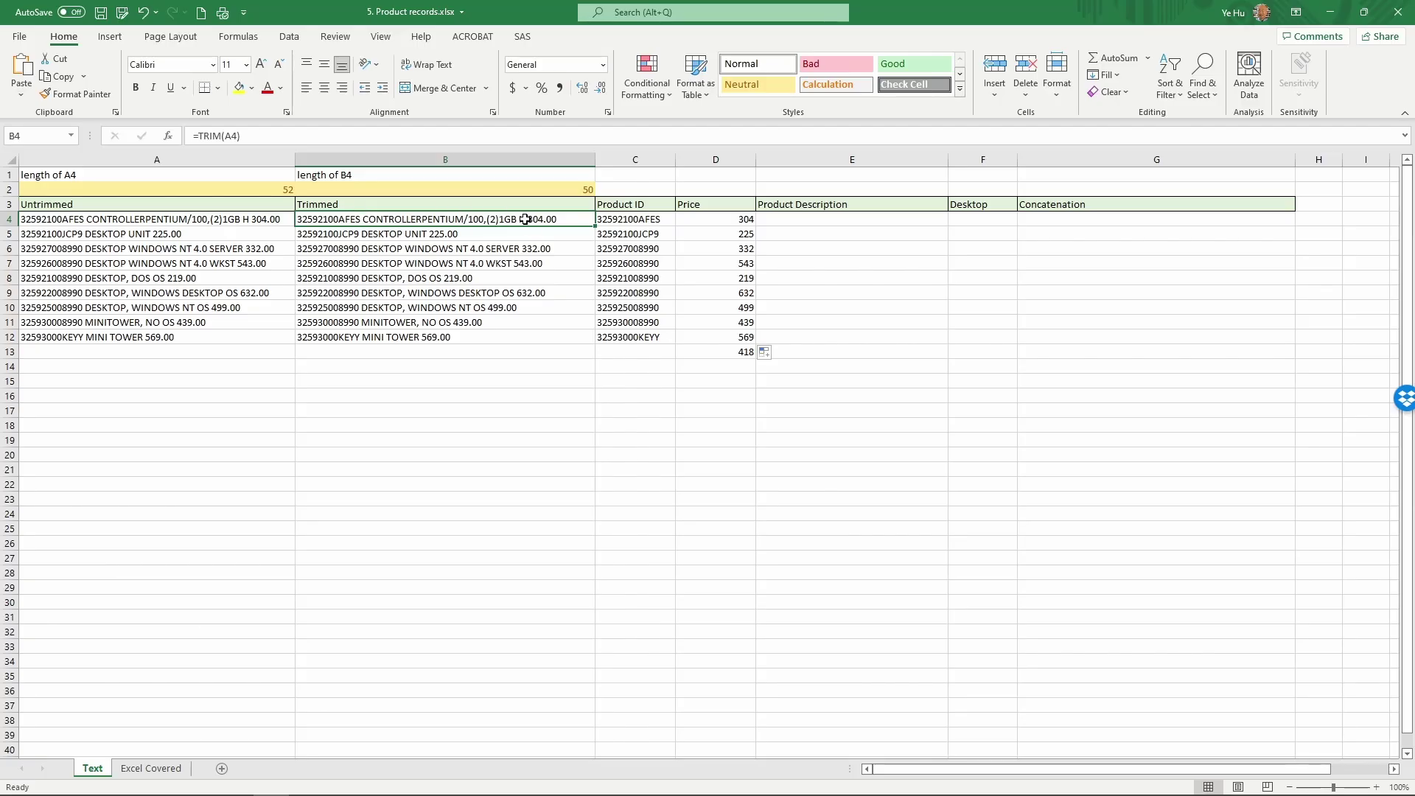
left_click(793, 221)
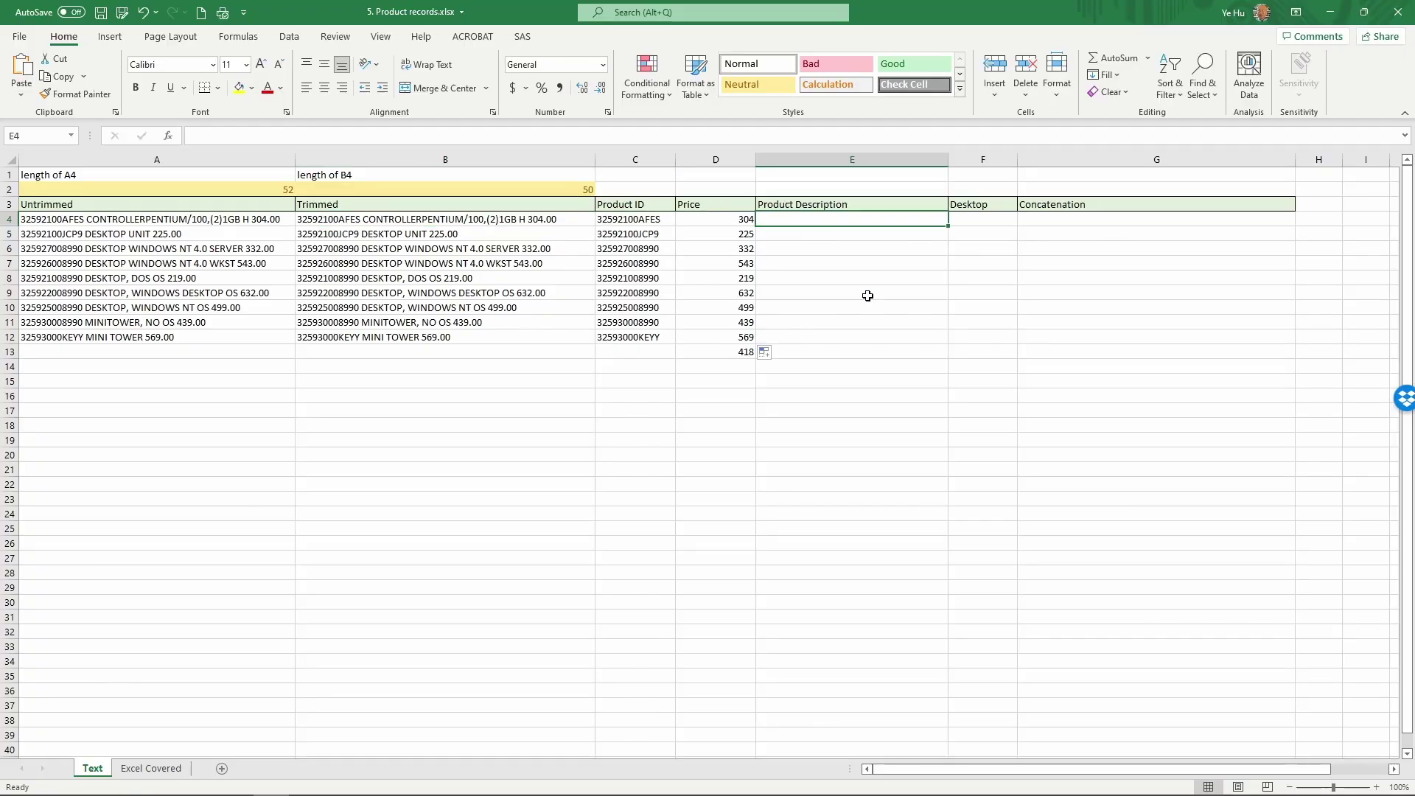
type("=")
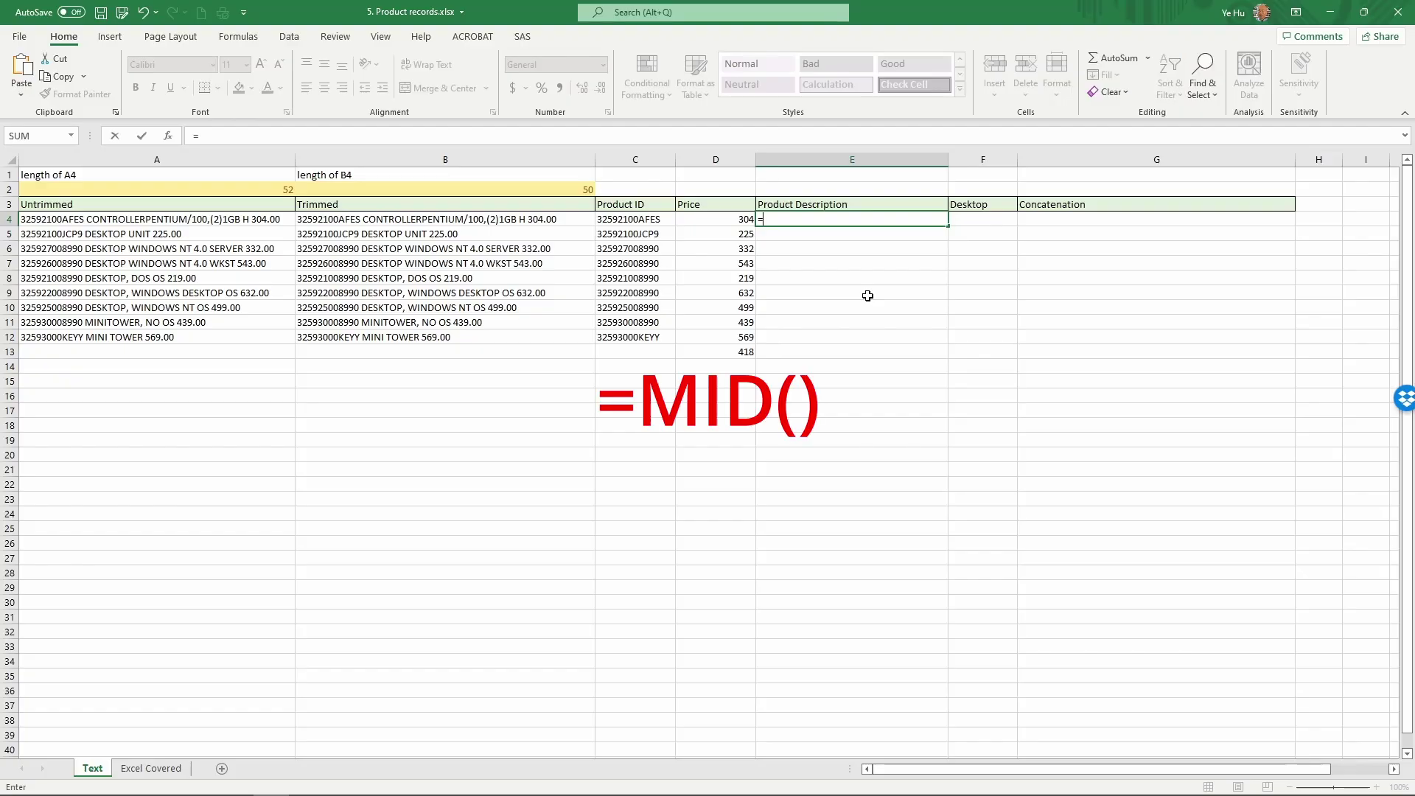
type("mid(")
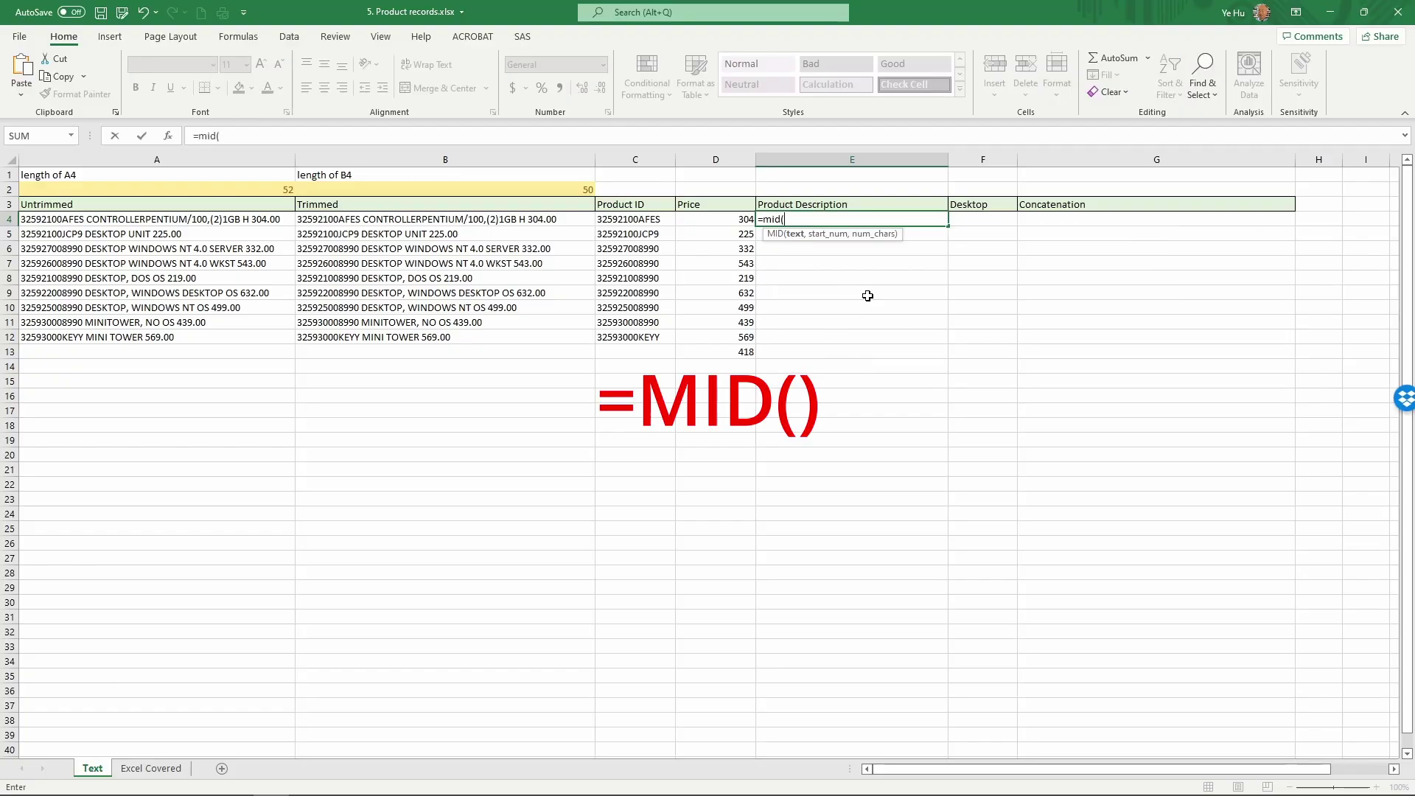
left_click(575, 225)
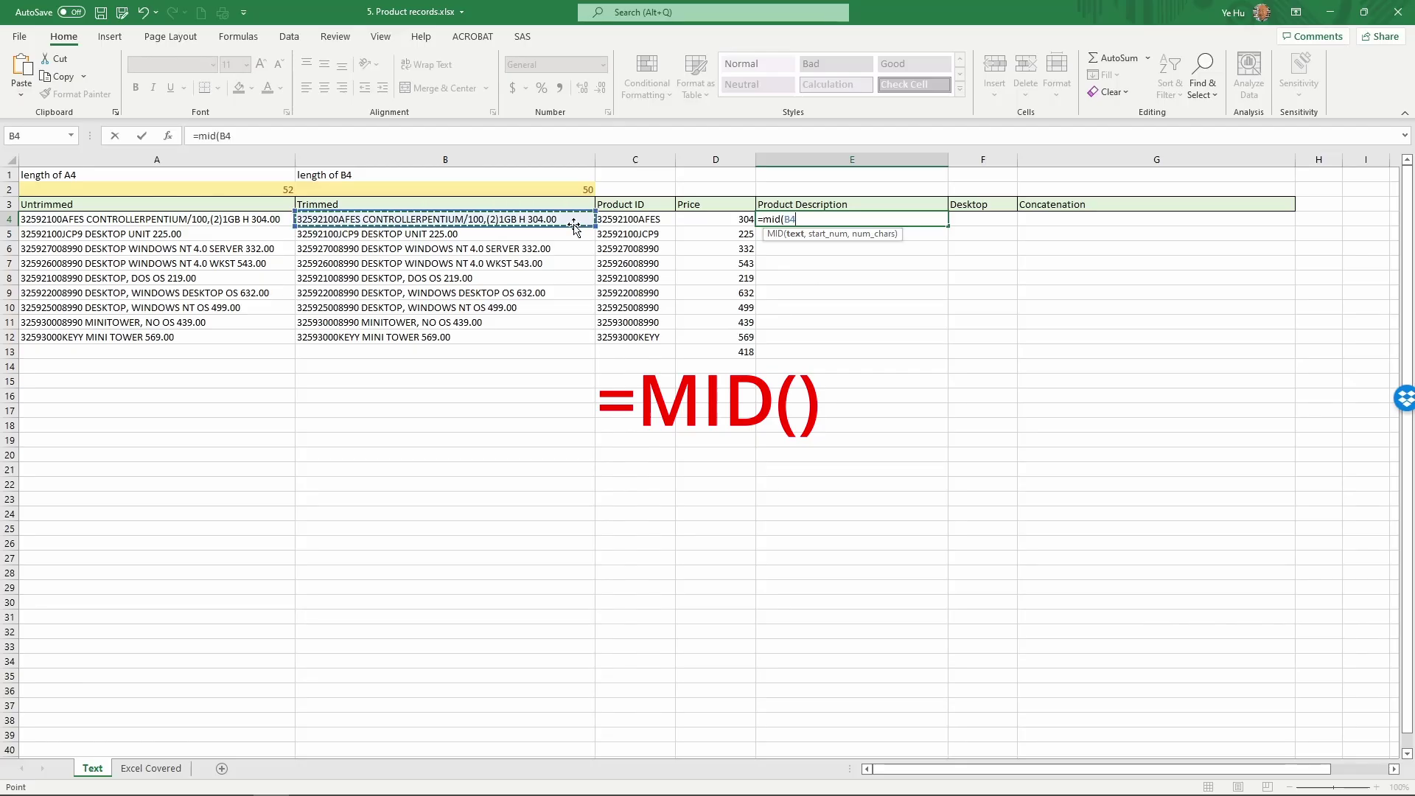
type(",13")
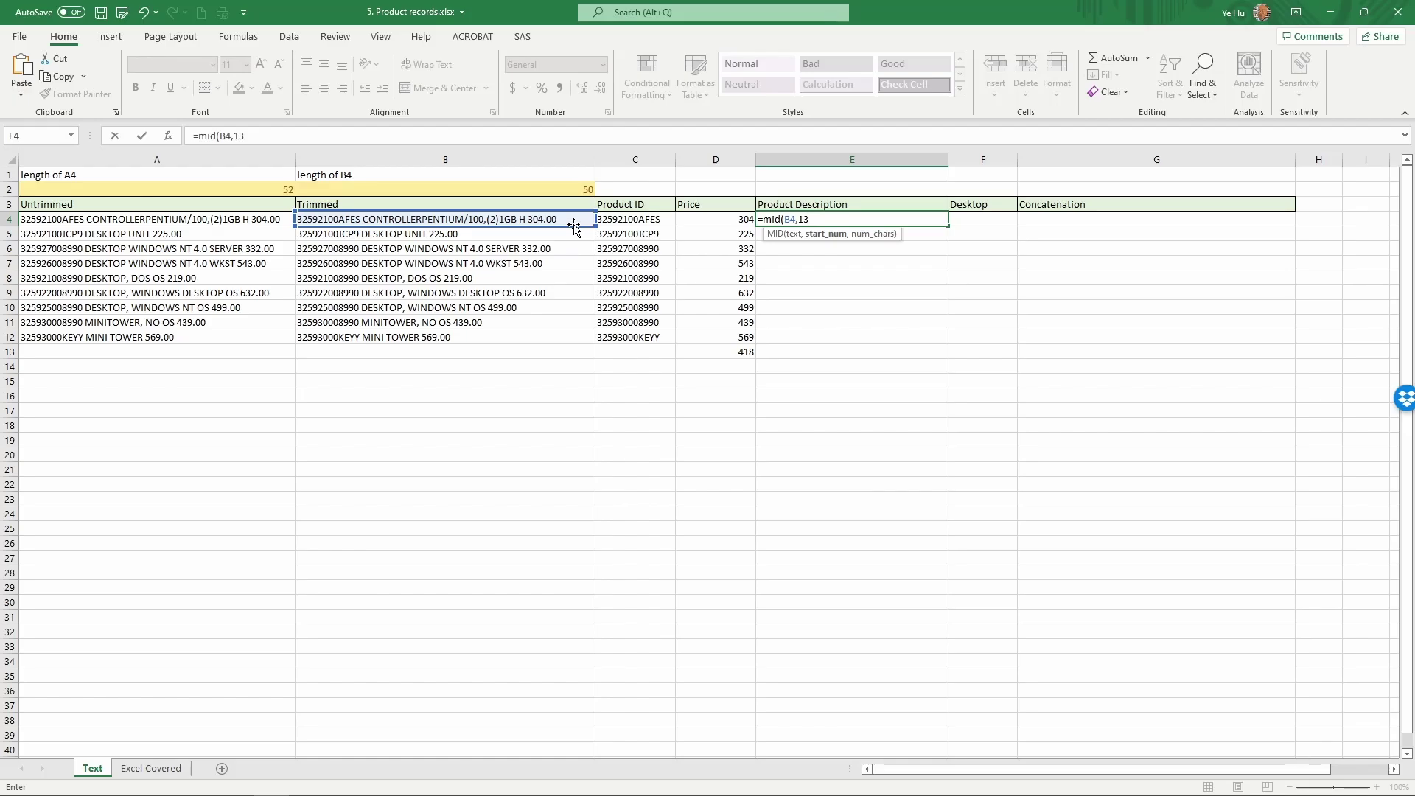
type(",")
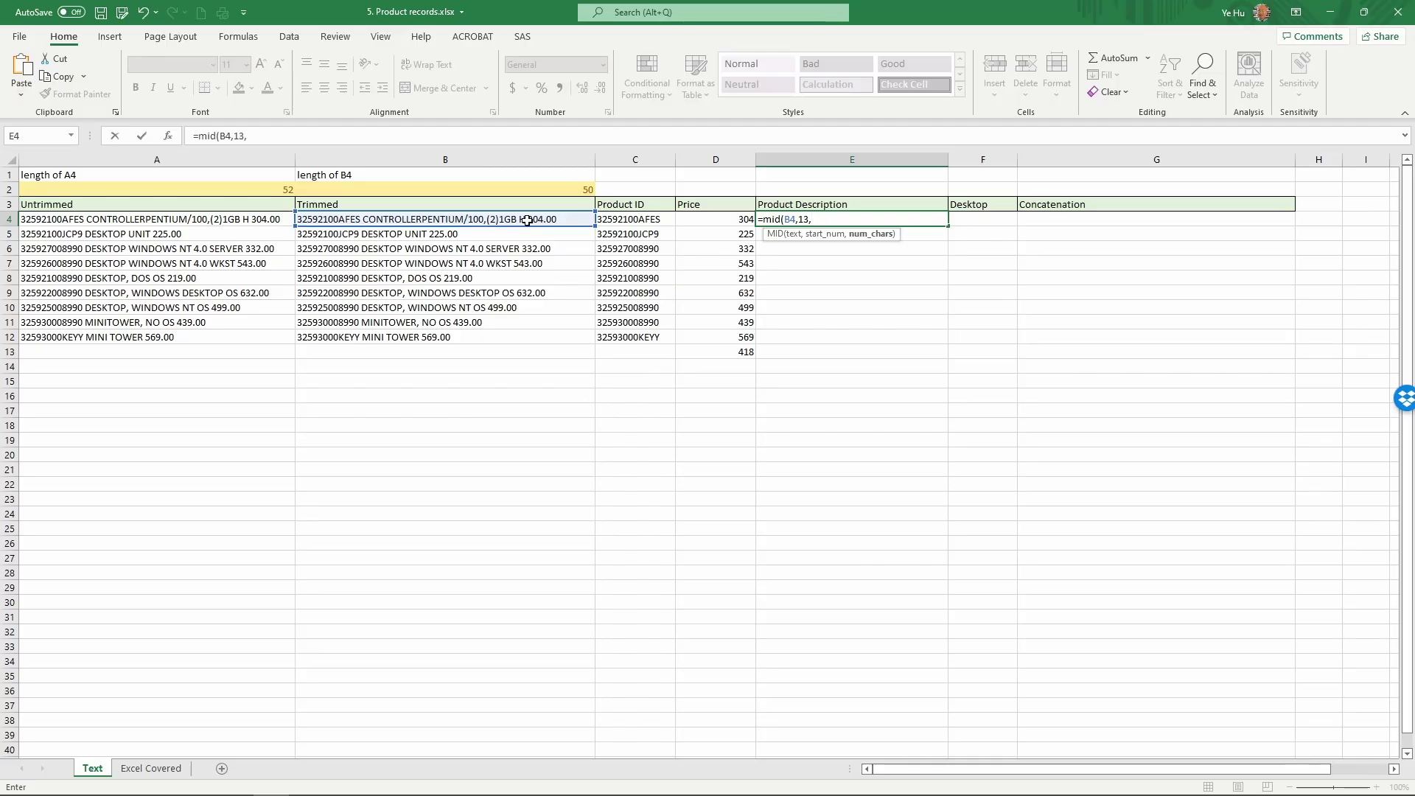
type("le")
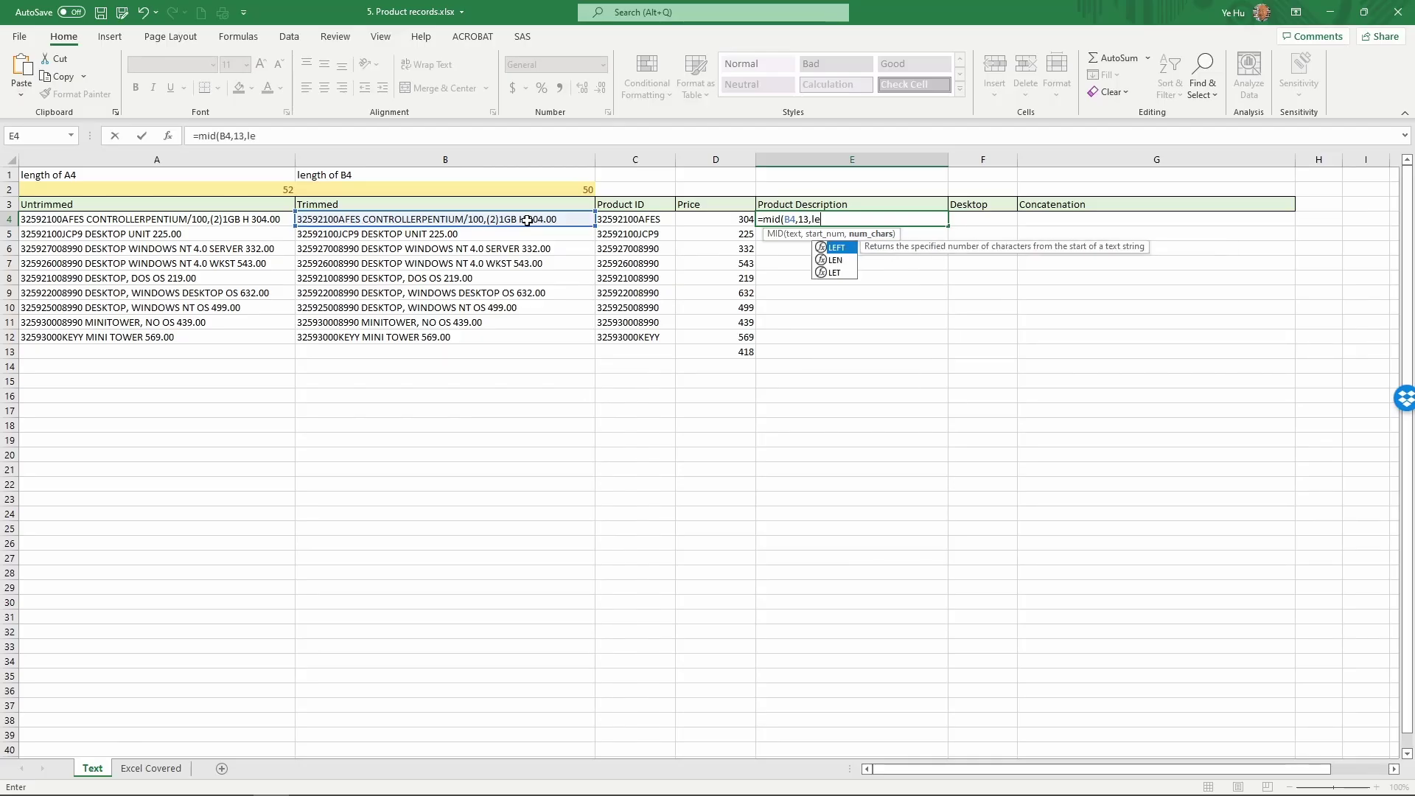
type("n(b4)")
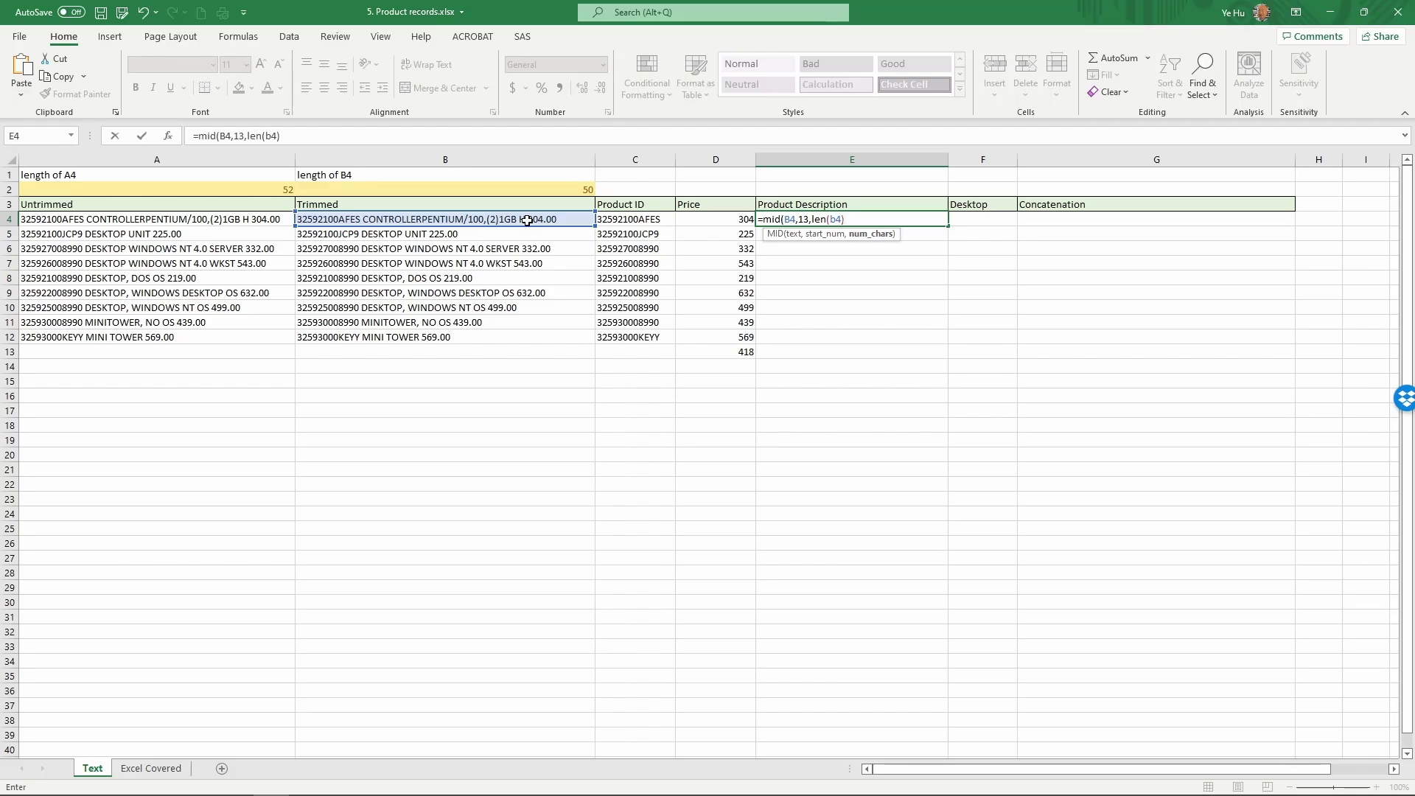
type("-12")
type("-6")
key("Return")
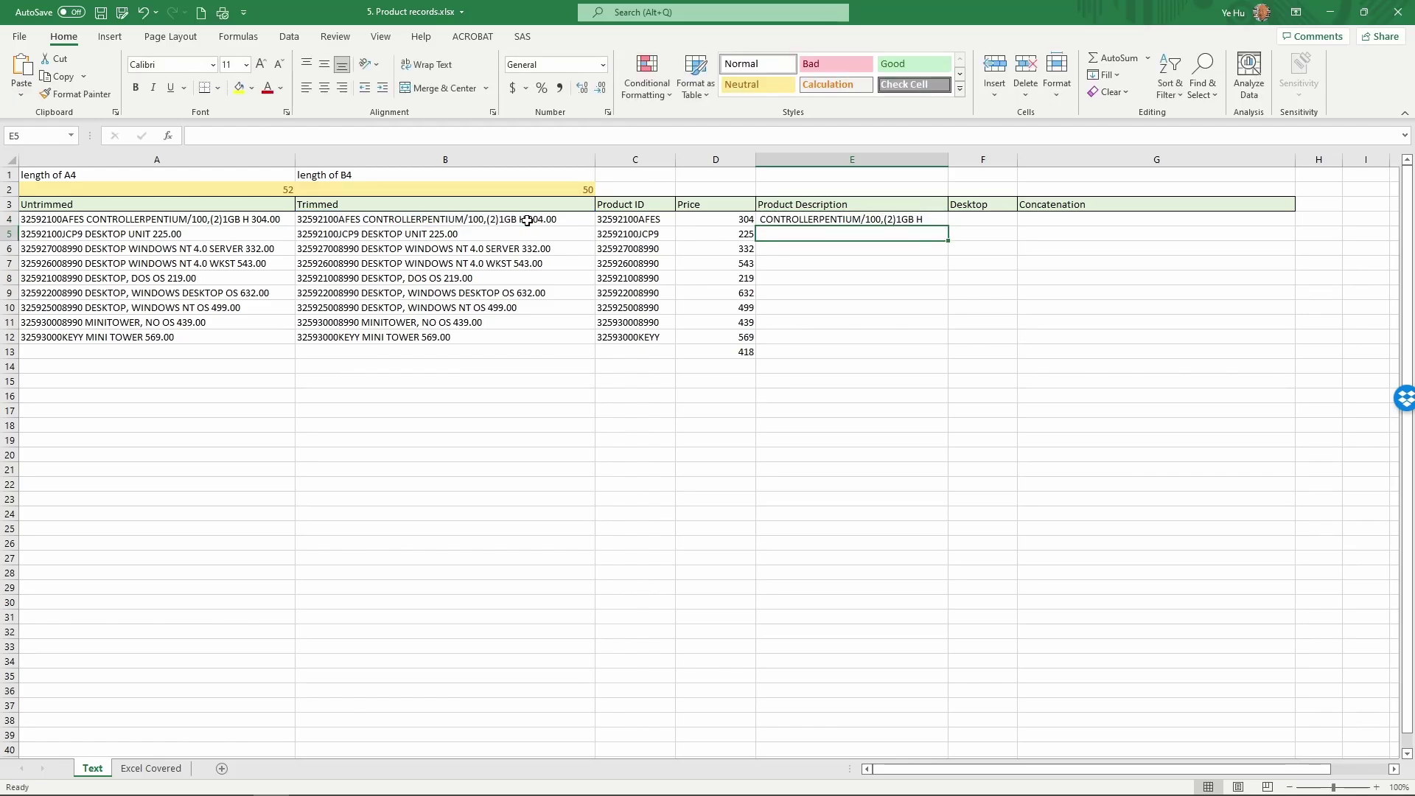
left_click(894, 222)
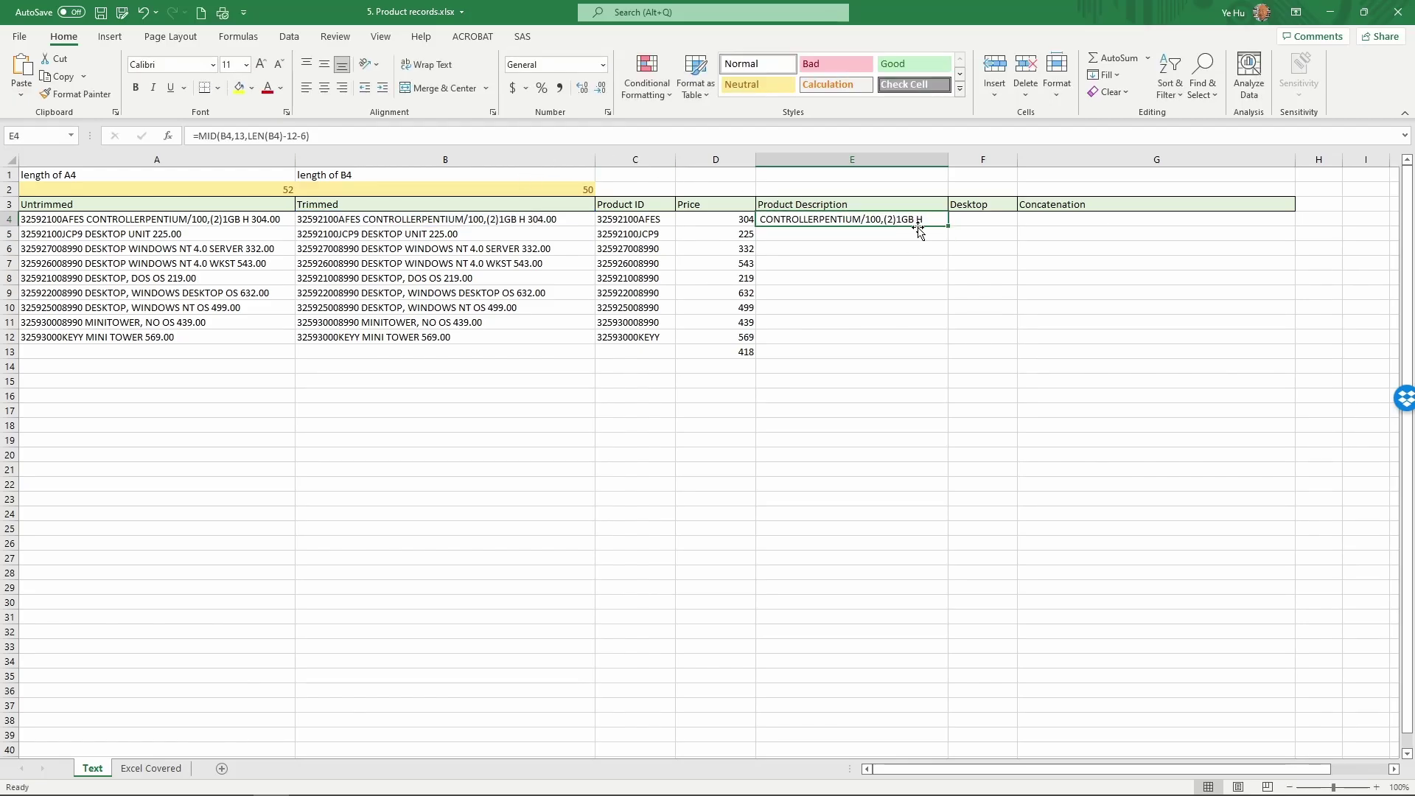
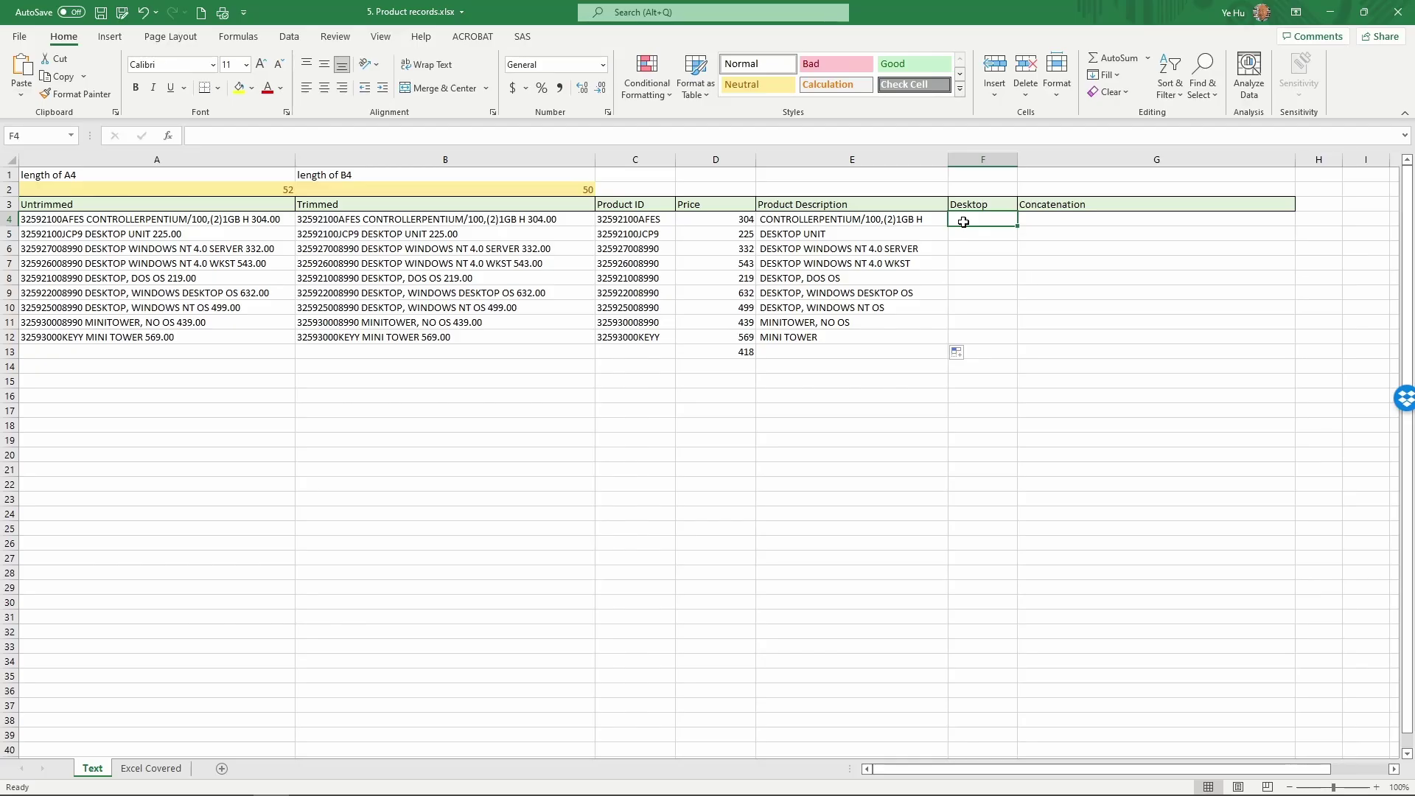
- Locate the word DESKTOP in F4 with =FIND("DESKTOP",B4) and fill the formula down through F12
type("=")
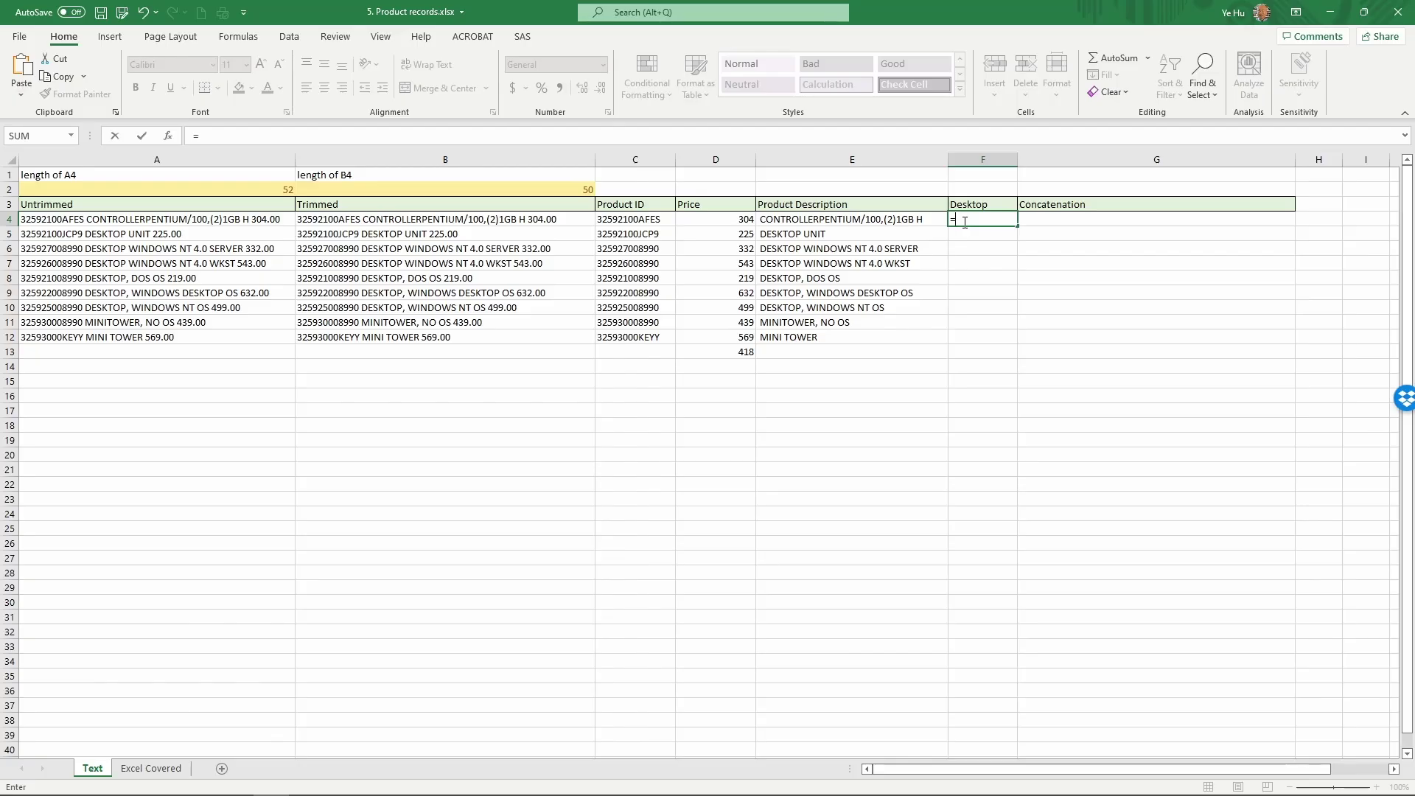
type("s")
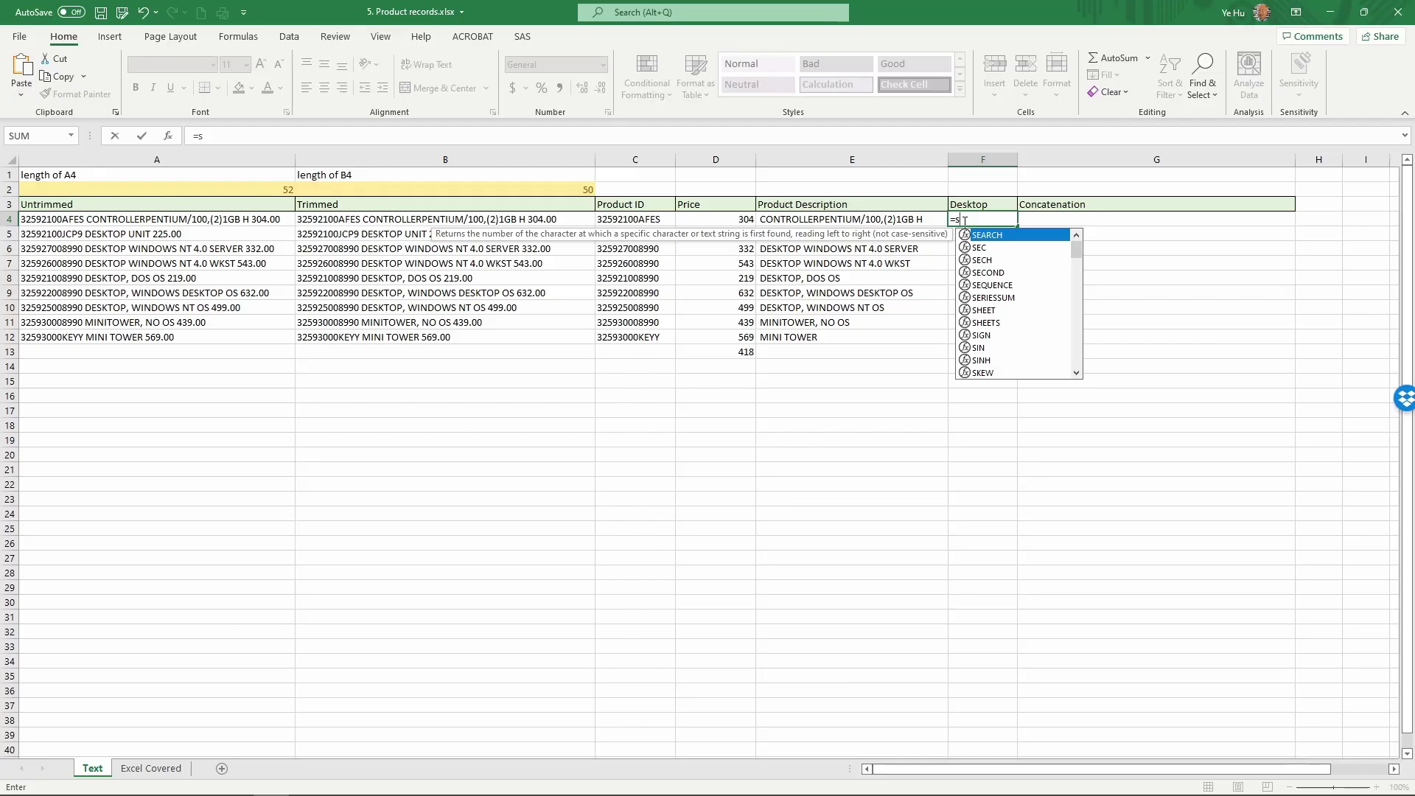
key("BackSpace")
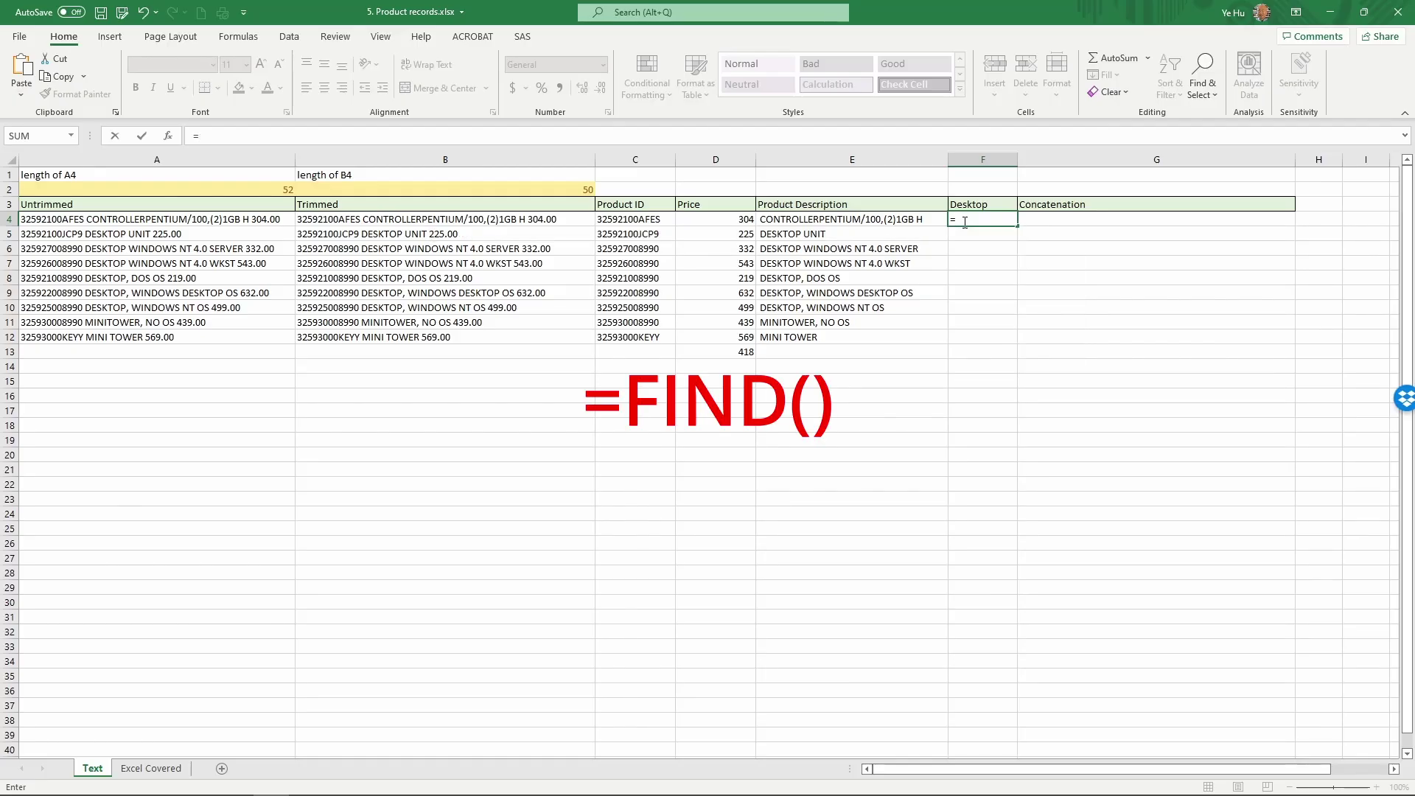
type("find(")
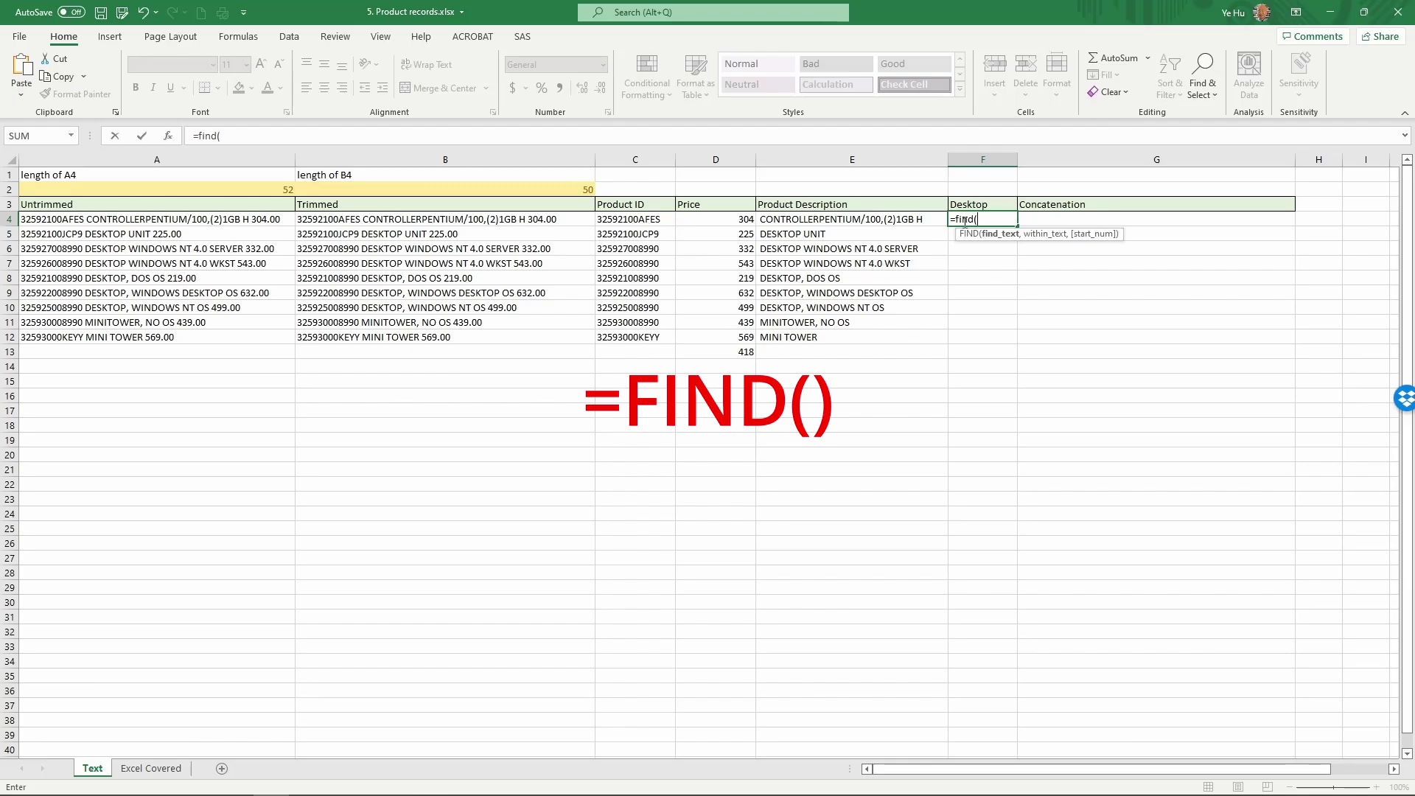
type("\"DESKTOP\"")
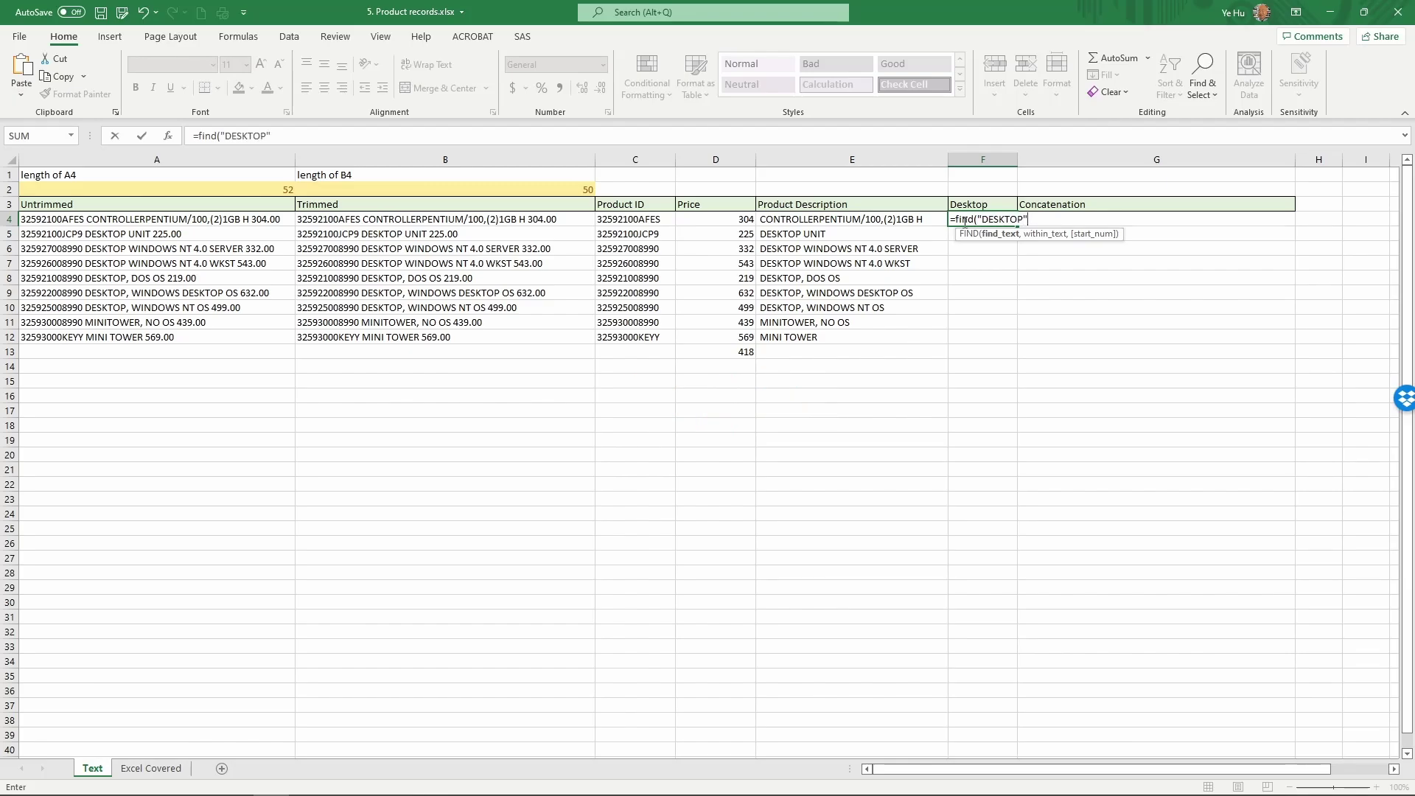
type(",")
left_click(512, 220)
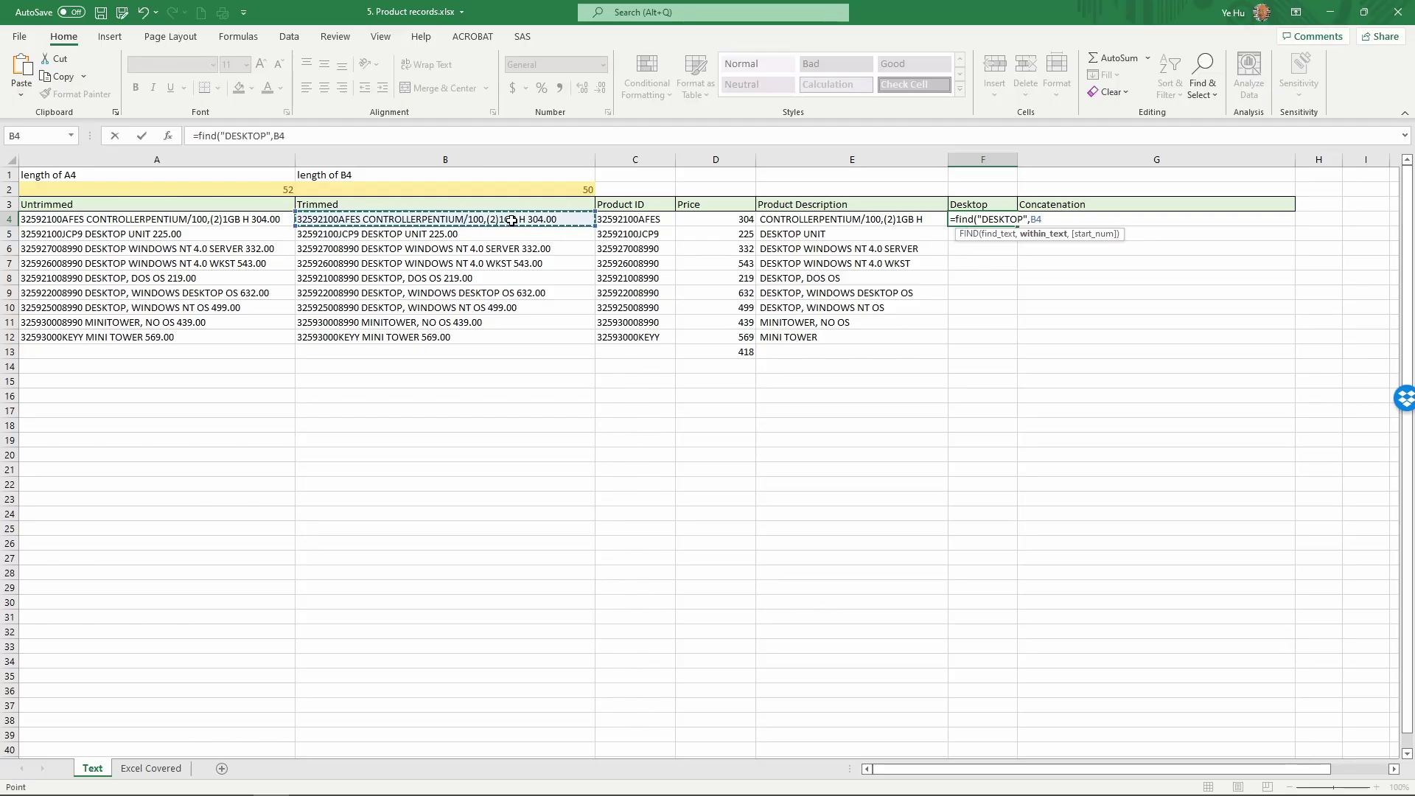
type(")")
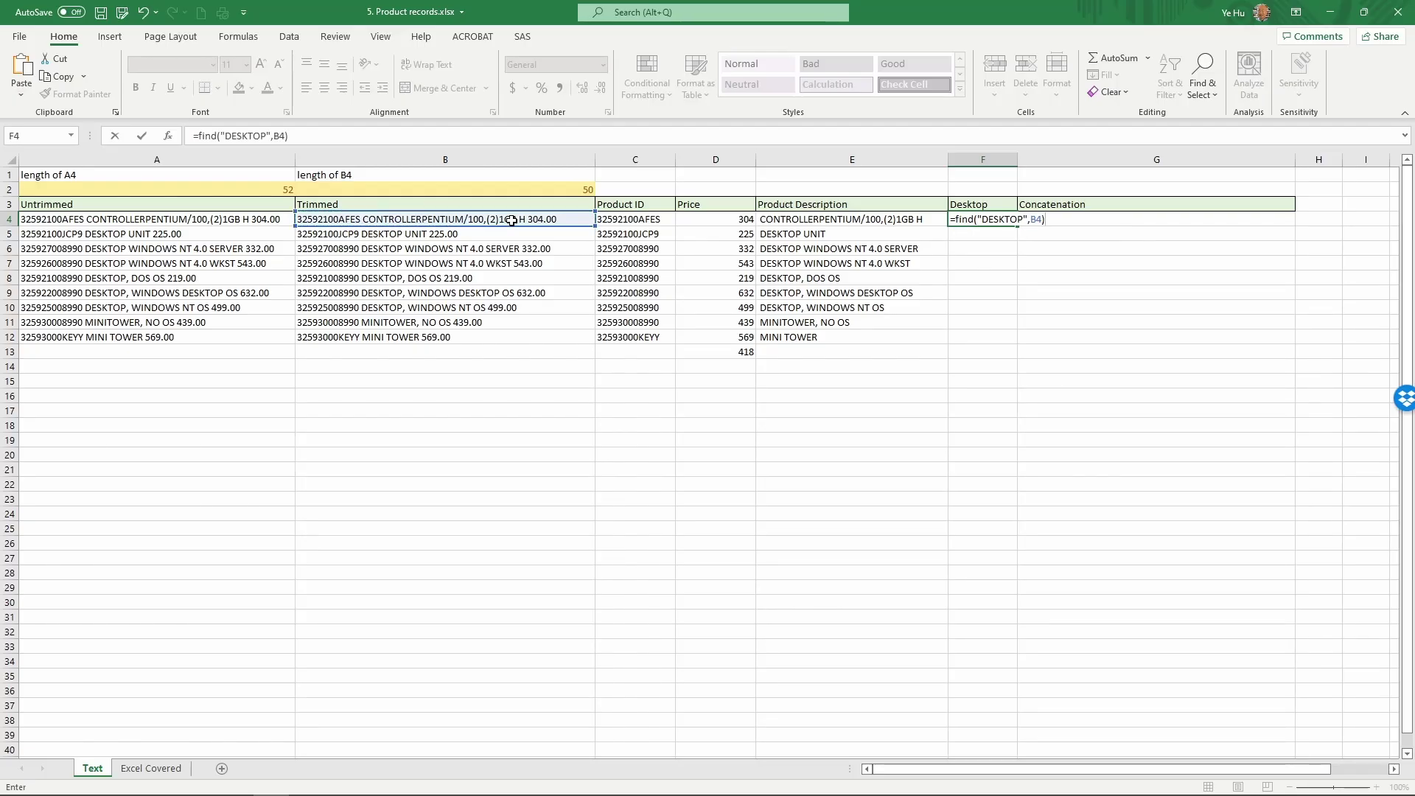
key("Return")
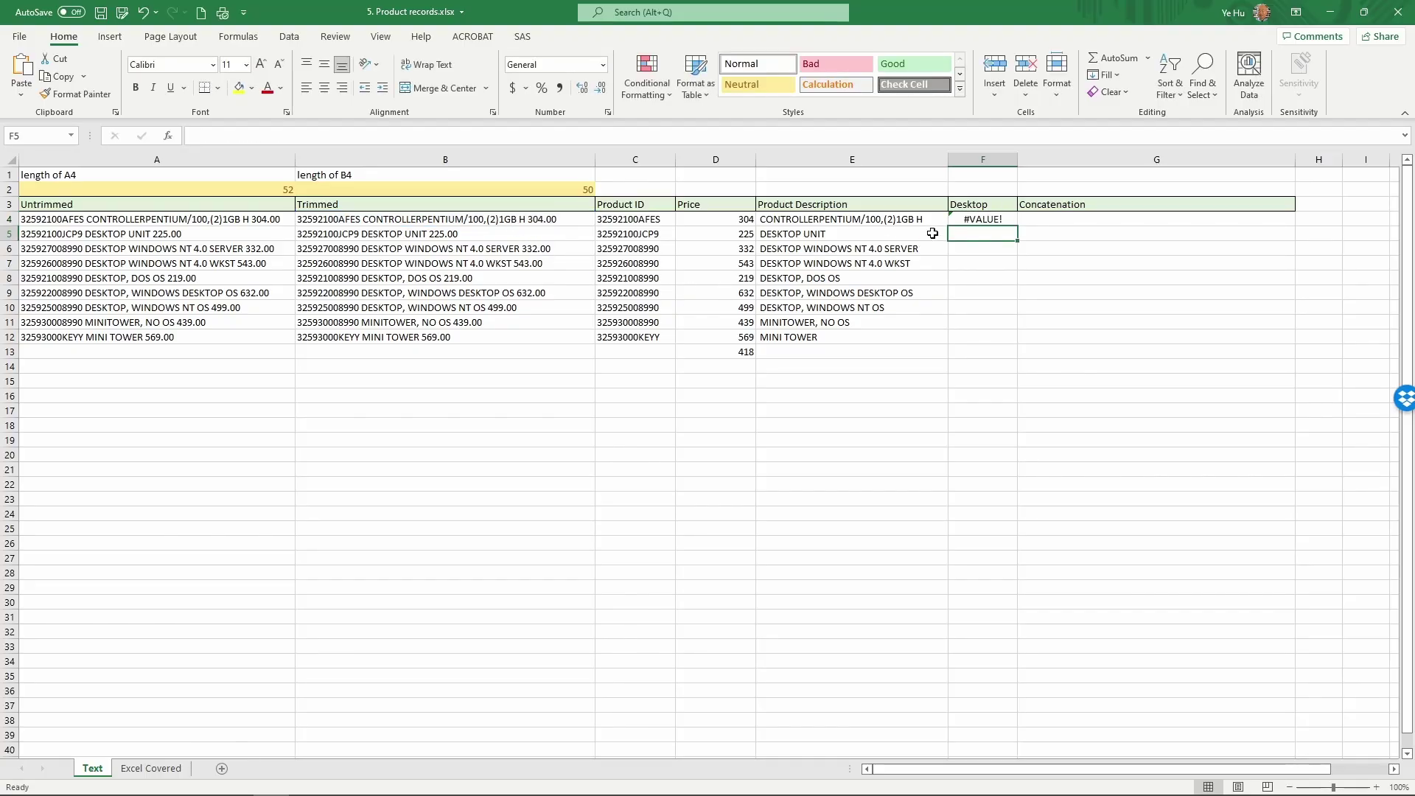
left_click(973, 221)
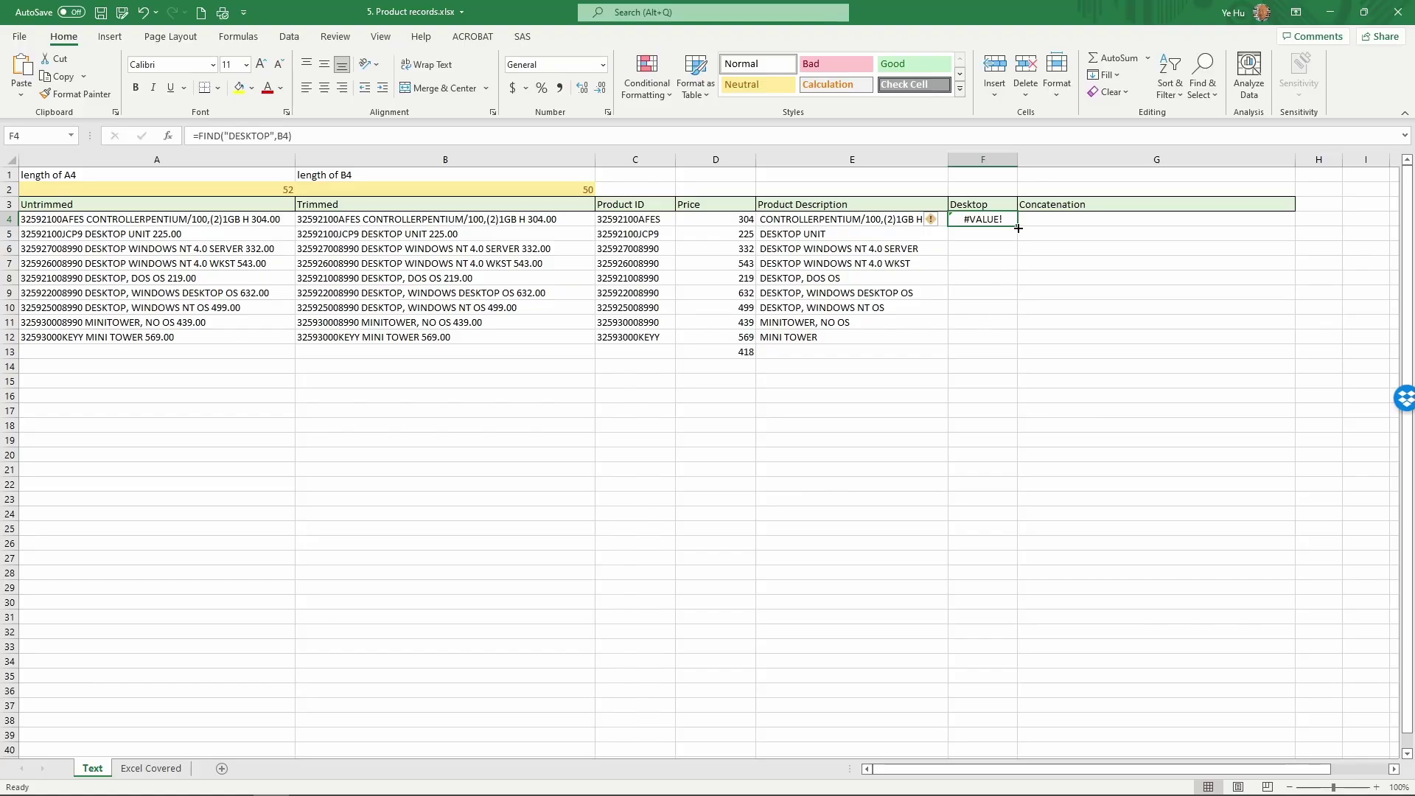
left_click_drag(1018, 228, 1019, 341)
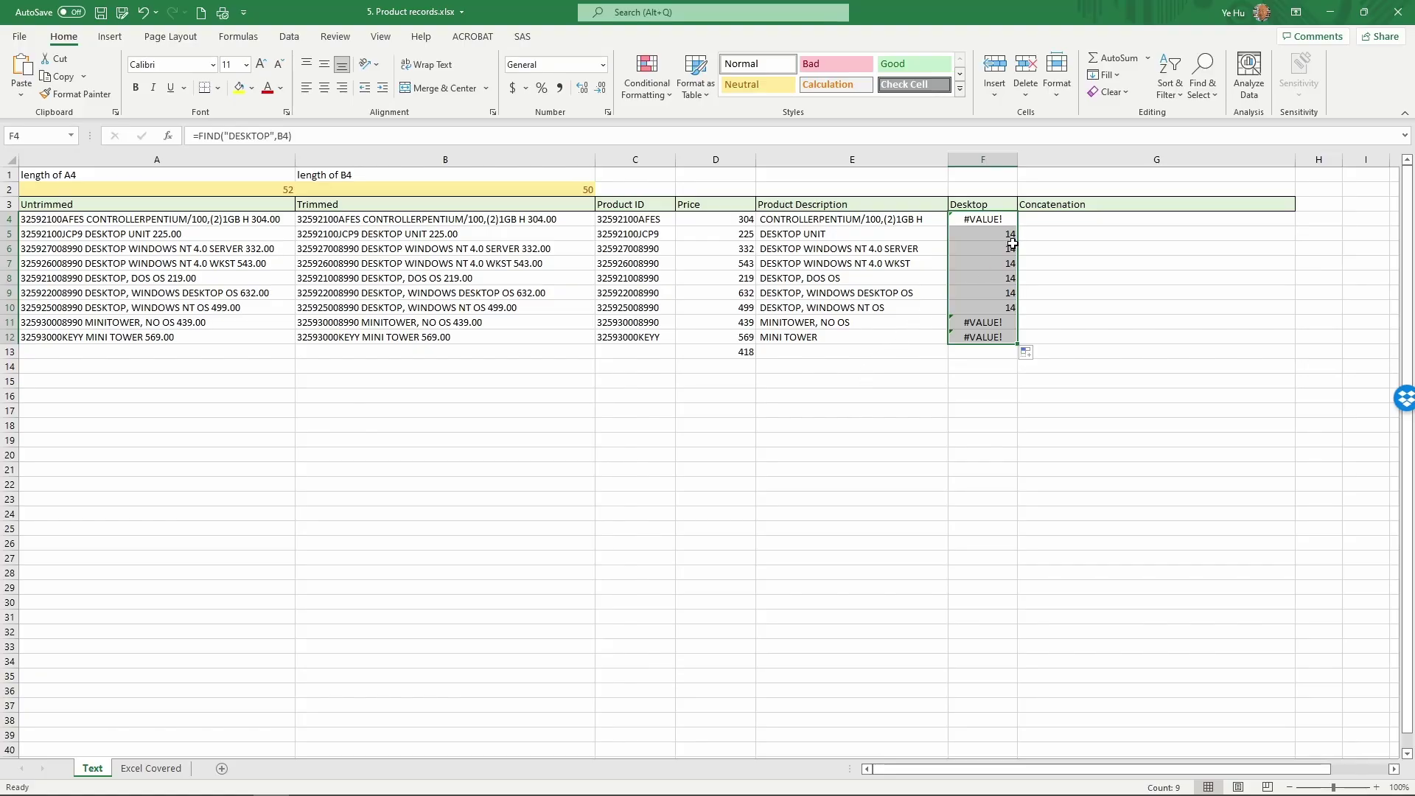
- Compare the Desktop column results in F4:F12 with the trimmed records and product descriptions
left_click_drag(1007, 235, 990, 337)
left_click(992, 219)
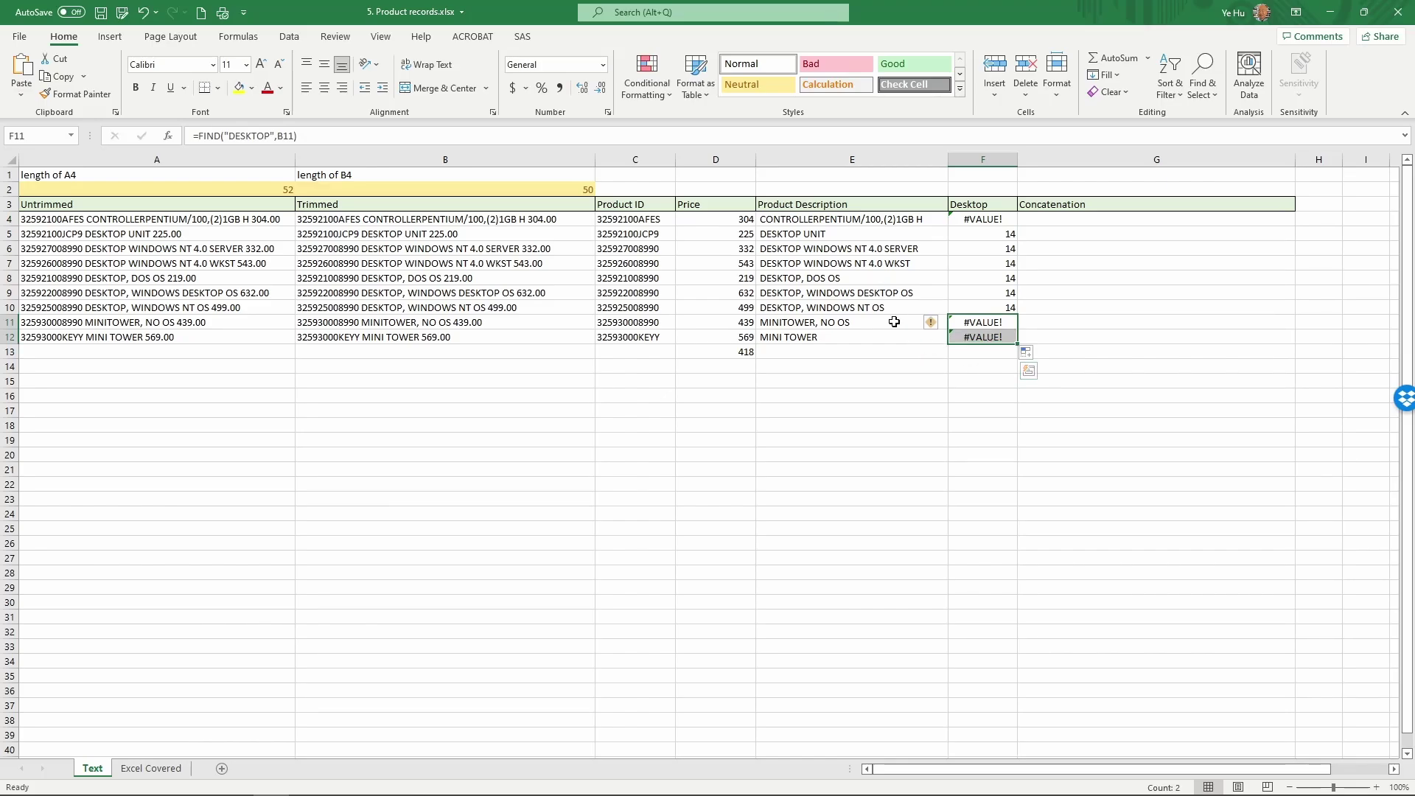
left_click(963, 218)
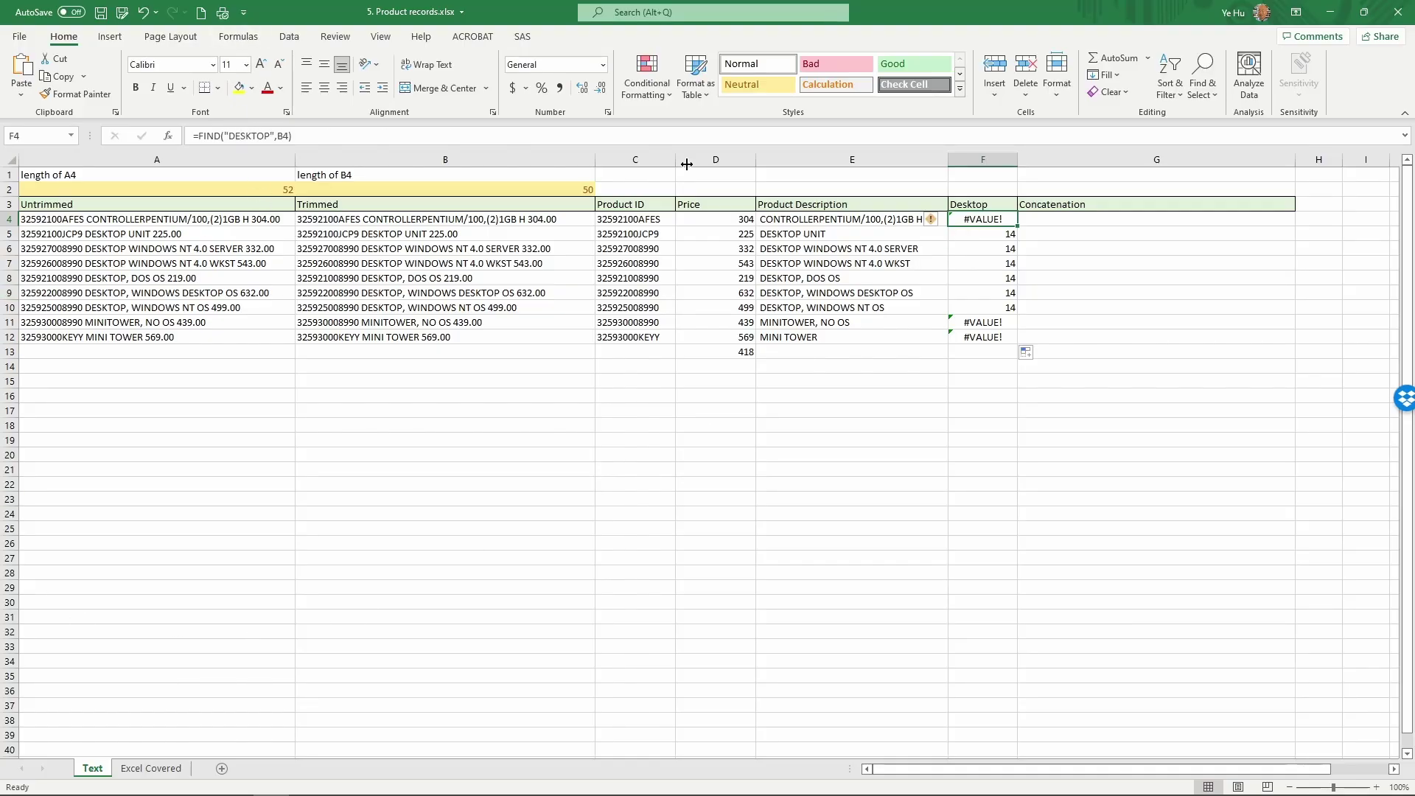
left_click(973, 232)
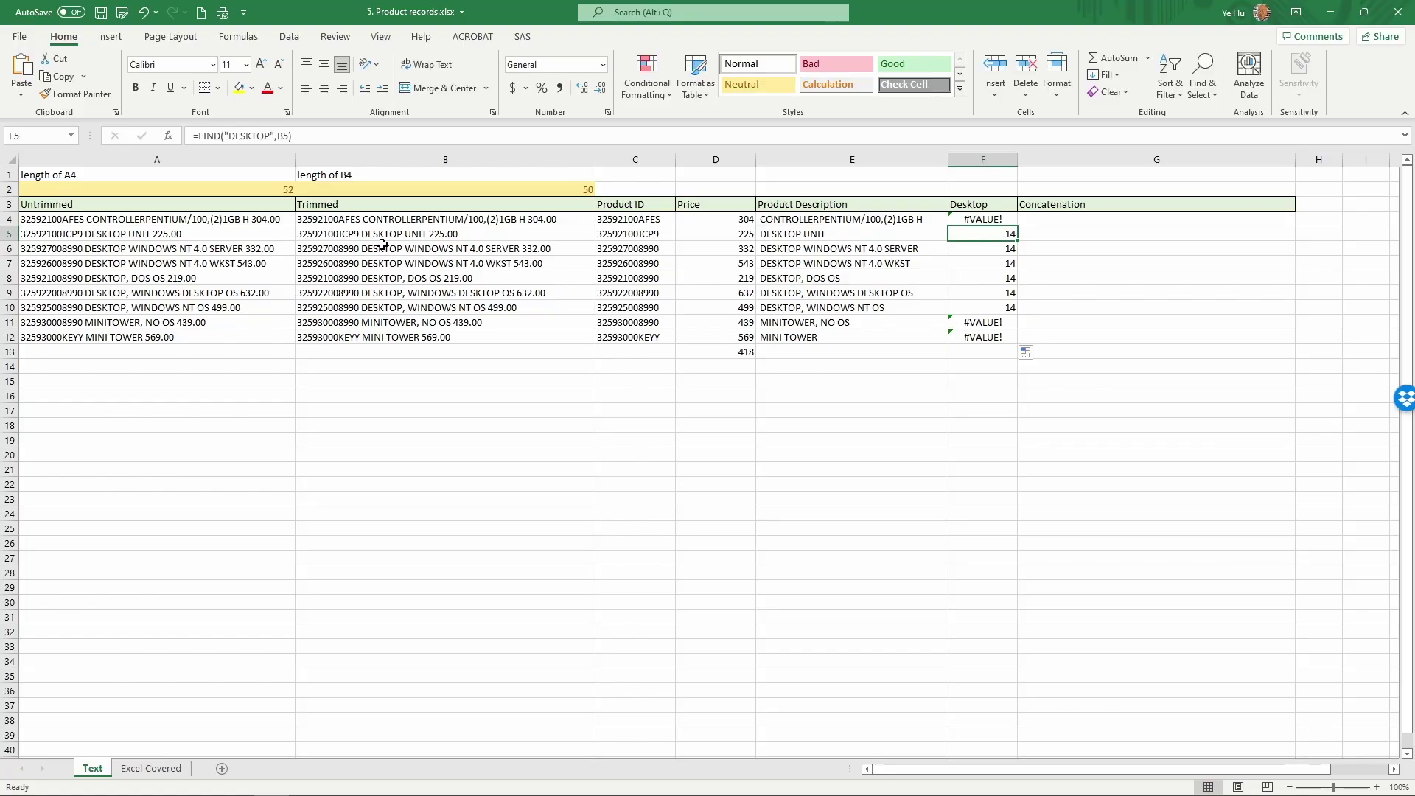
left_click(995, 218)
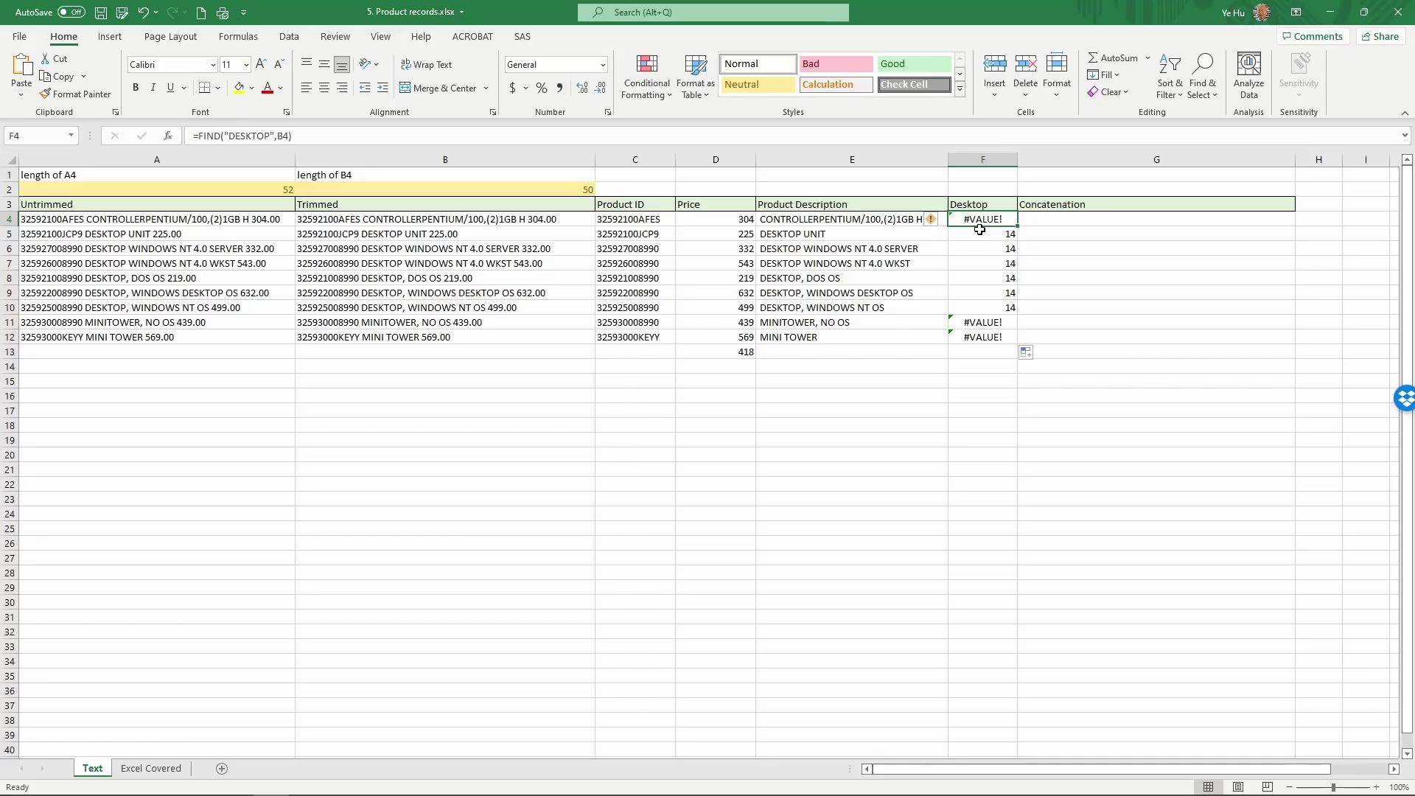
left_click_drag(979, 230, 985, 309)
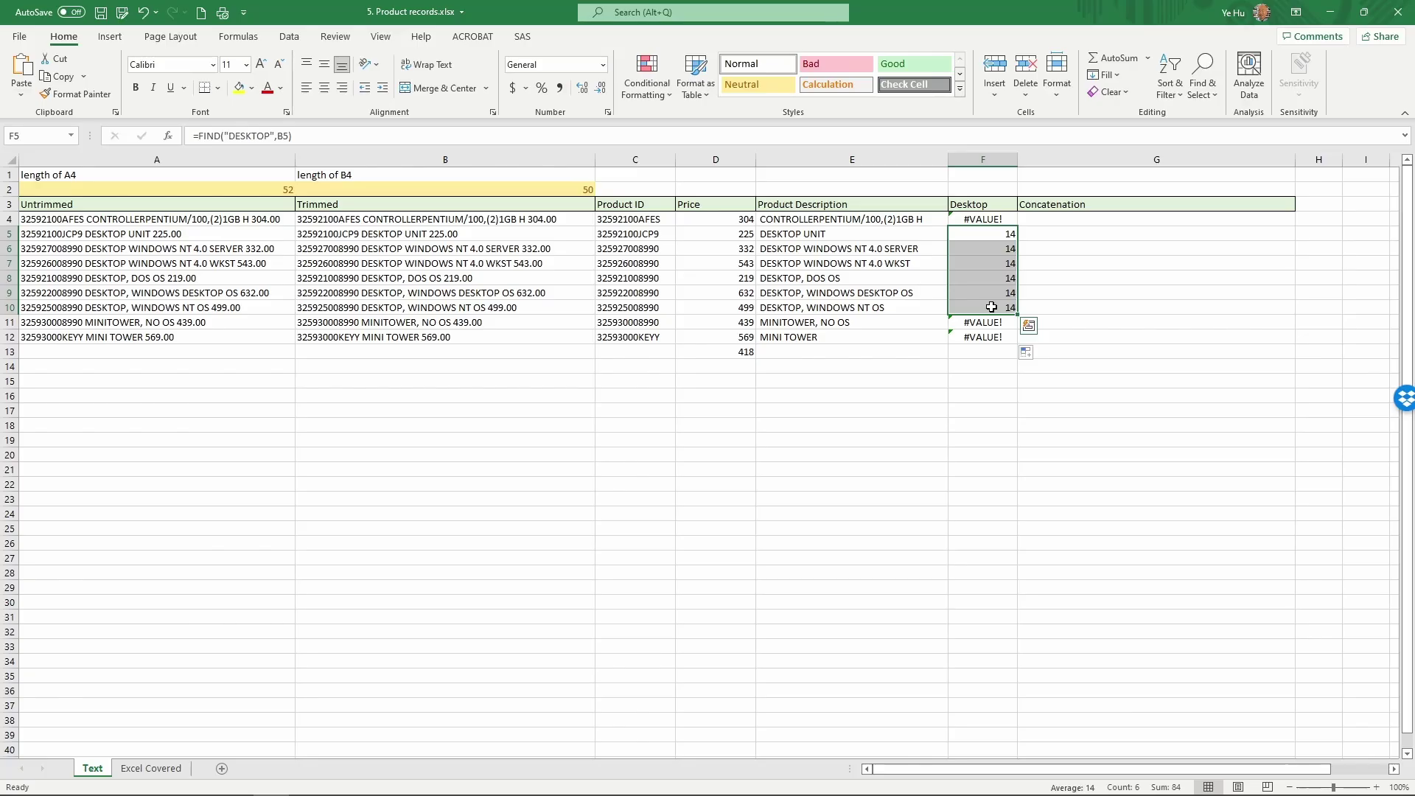
- Wrap the F4 formula in an error check that returns No, as =IFERROR(FIND("DESKTOP",B4),"No")
left_click(989, 221)
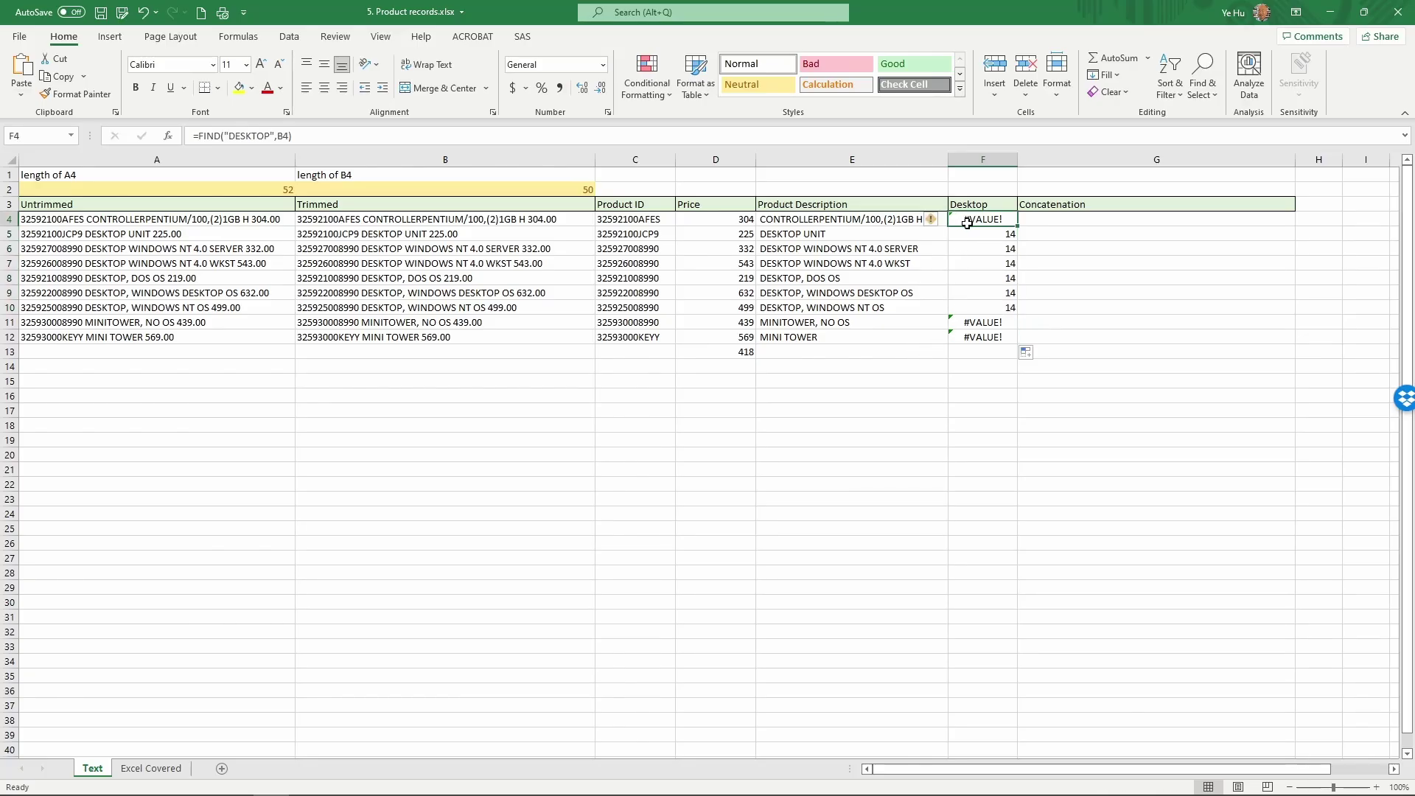
left_click(202, 133)
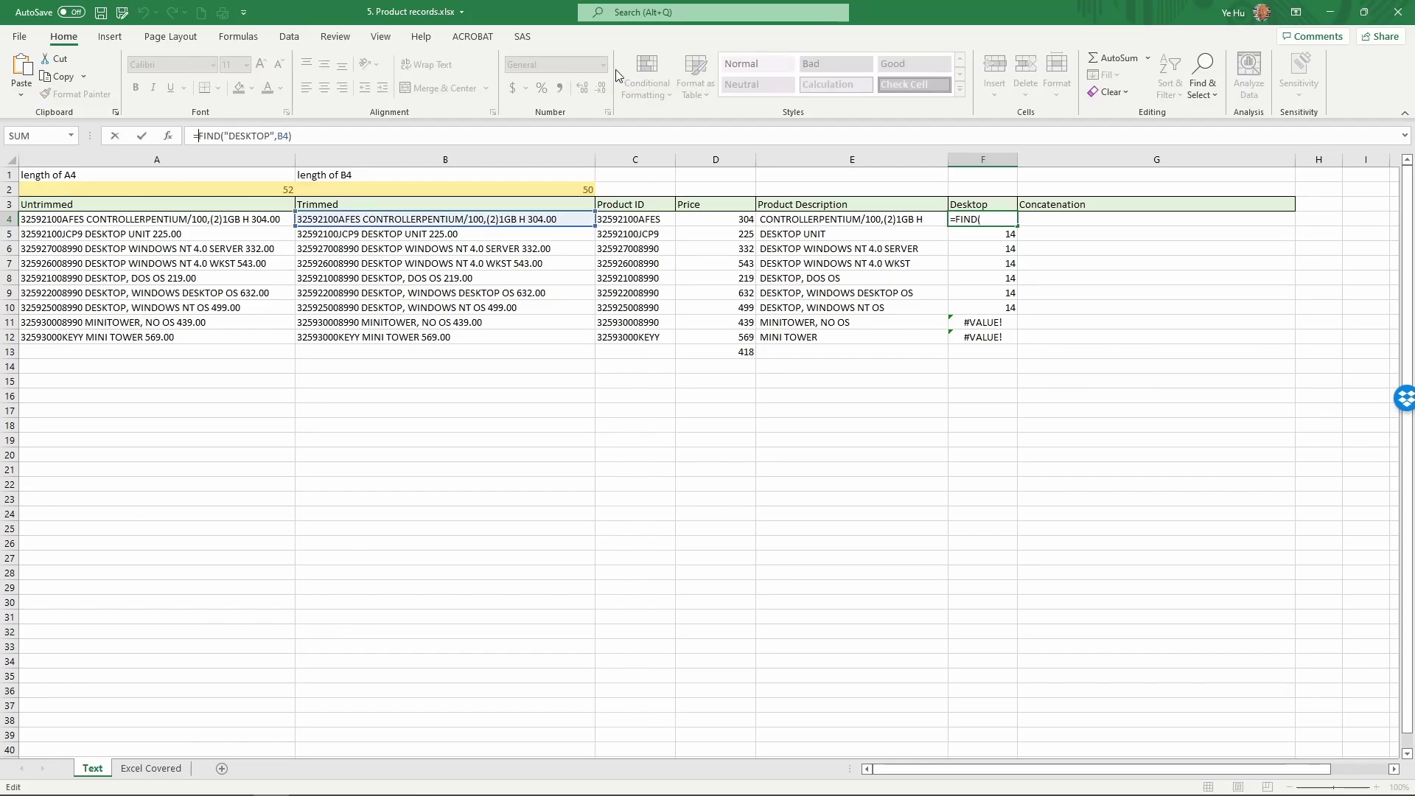
type("ife")
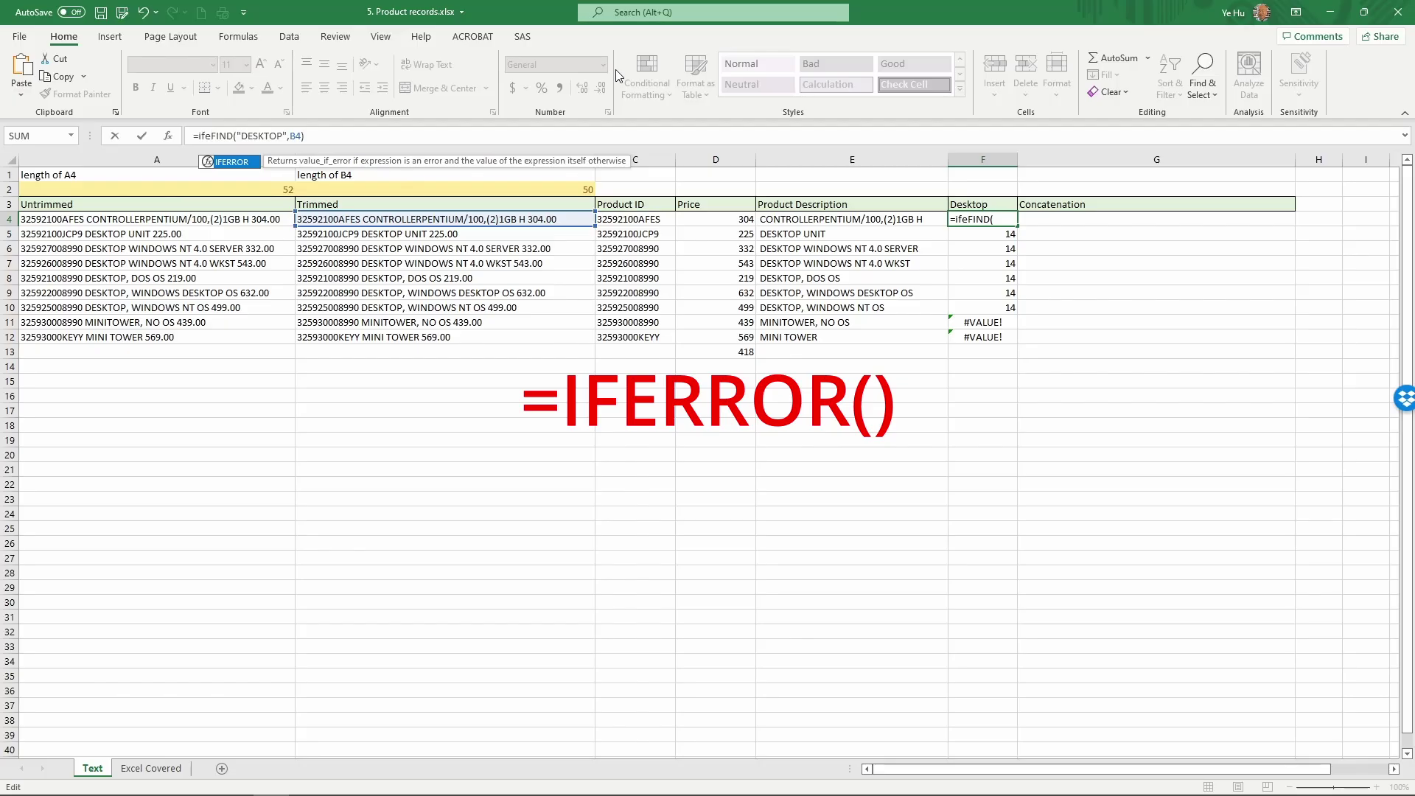
type("rror(")
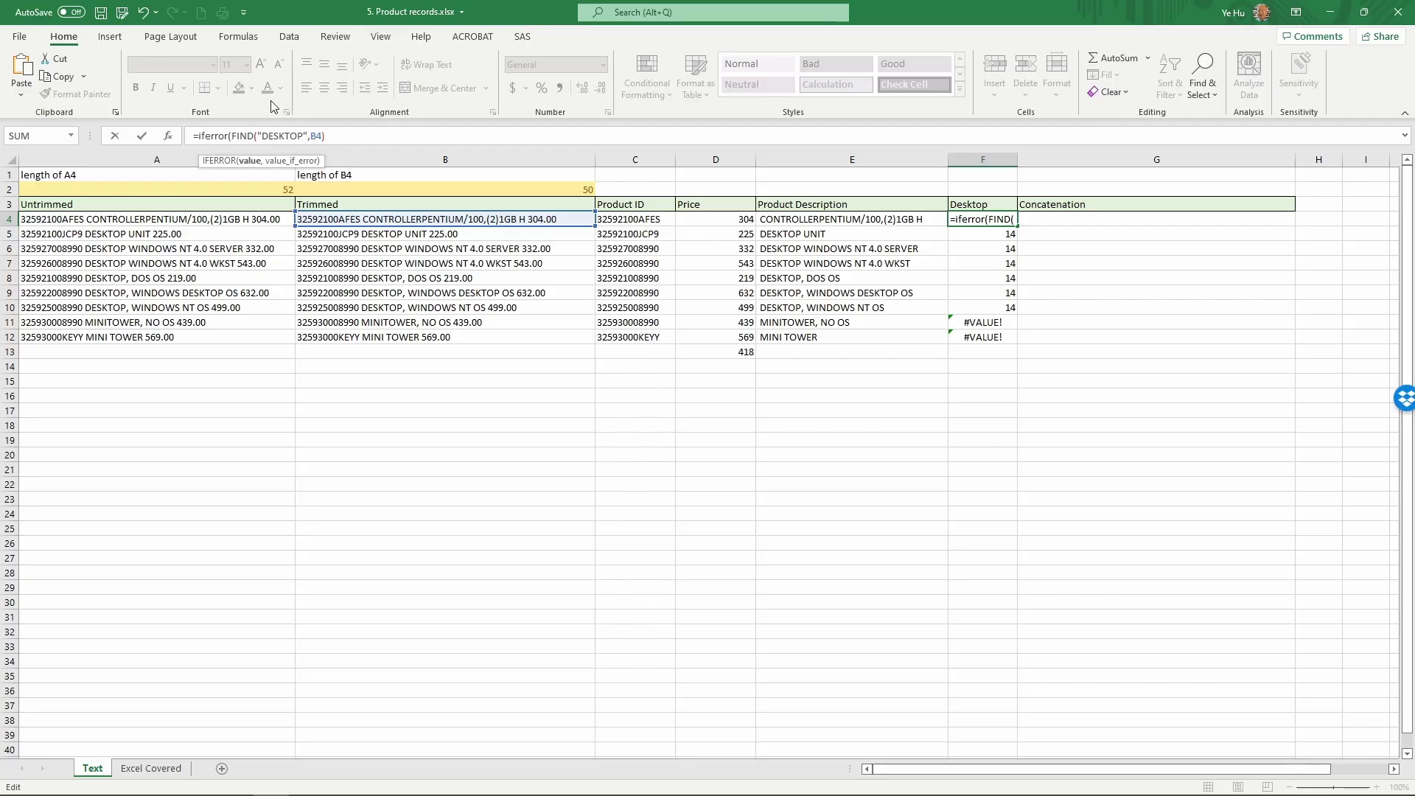
left_click(330, 136)
type(",")
type("\"No\"")
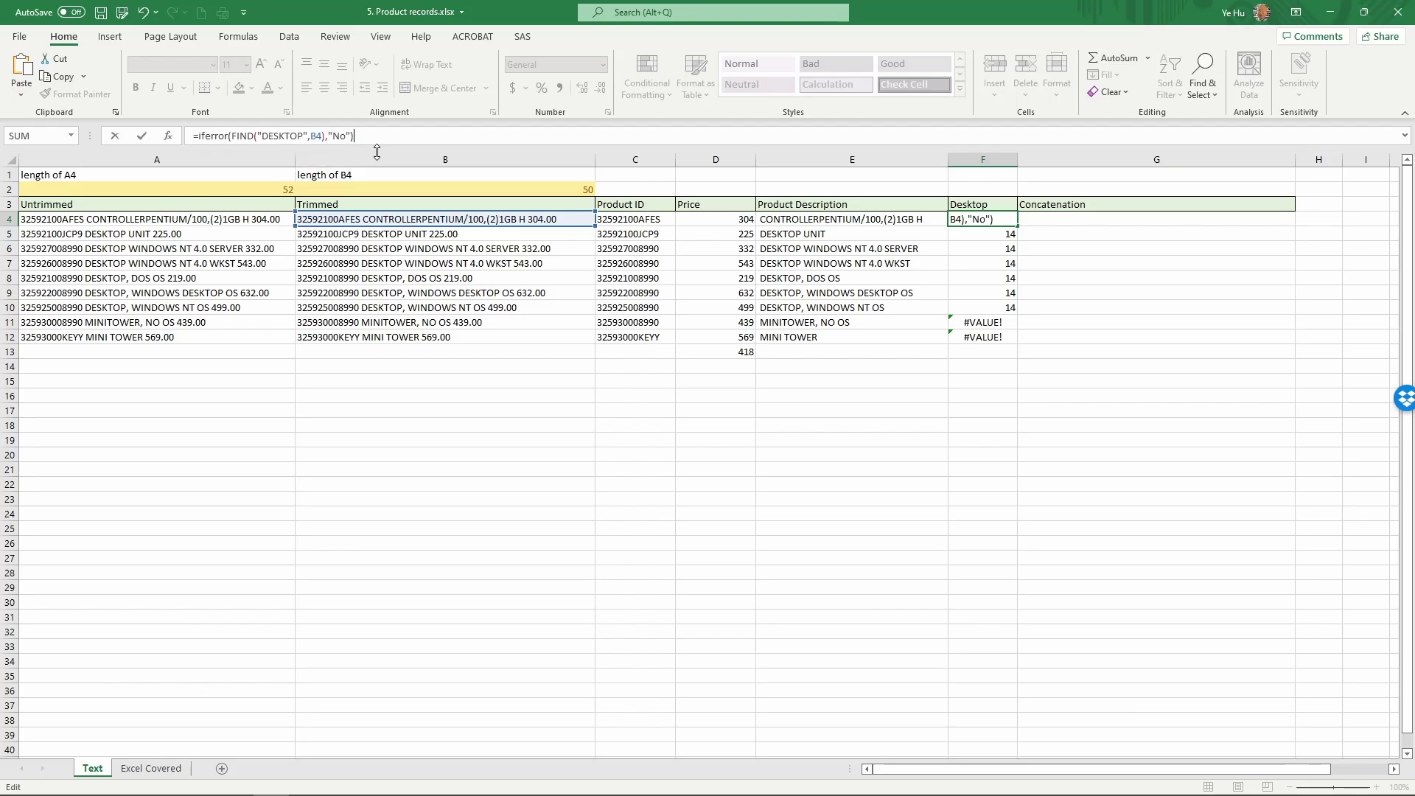
key("Return")
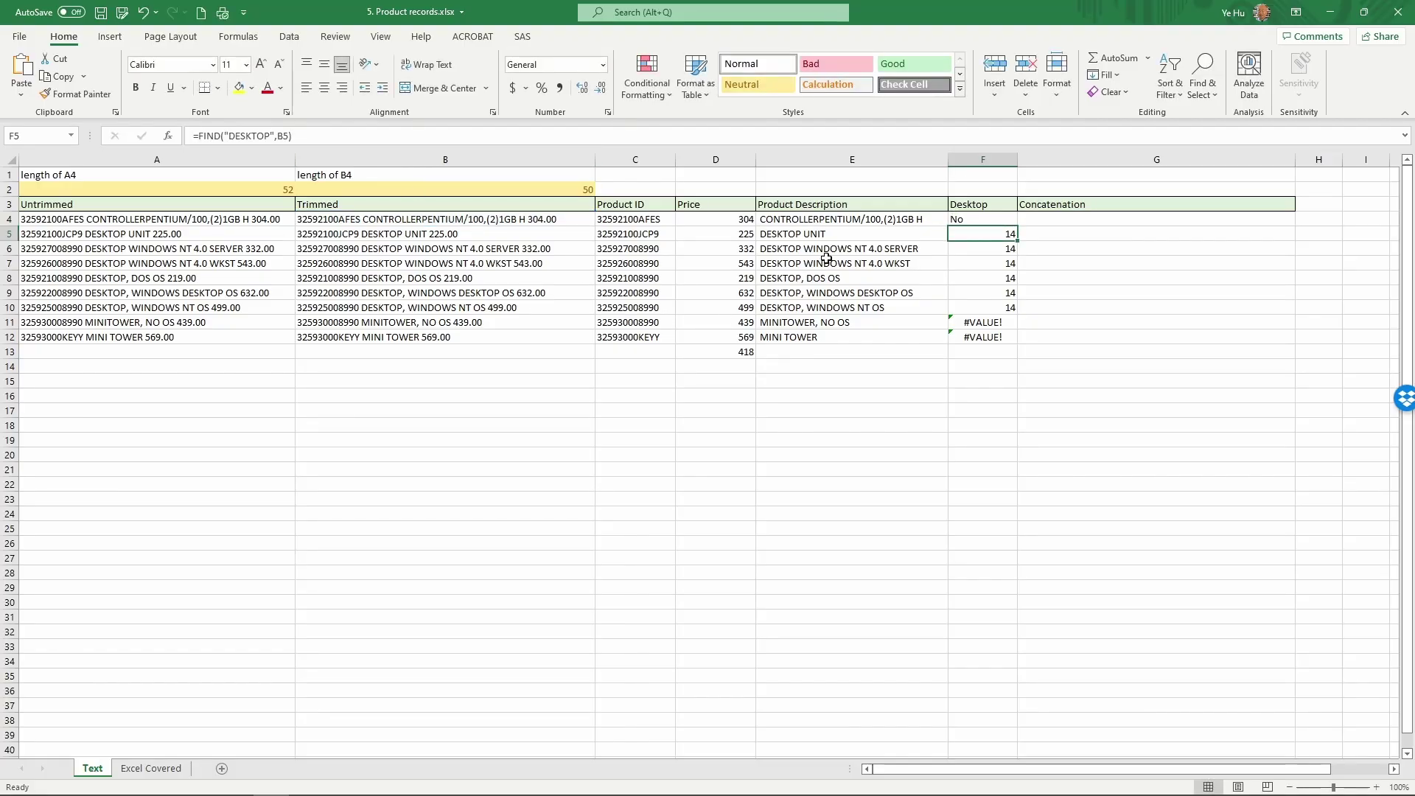
left_click(962, 219)
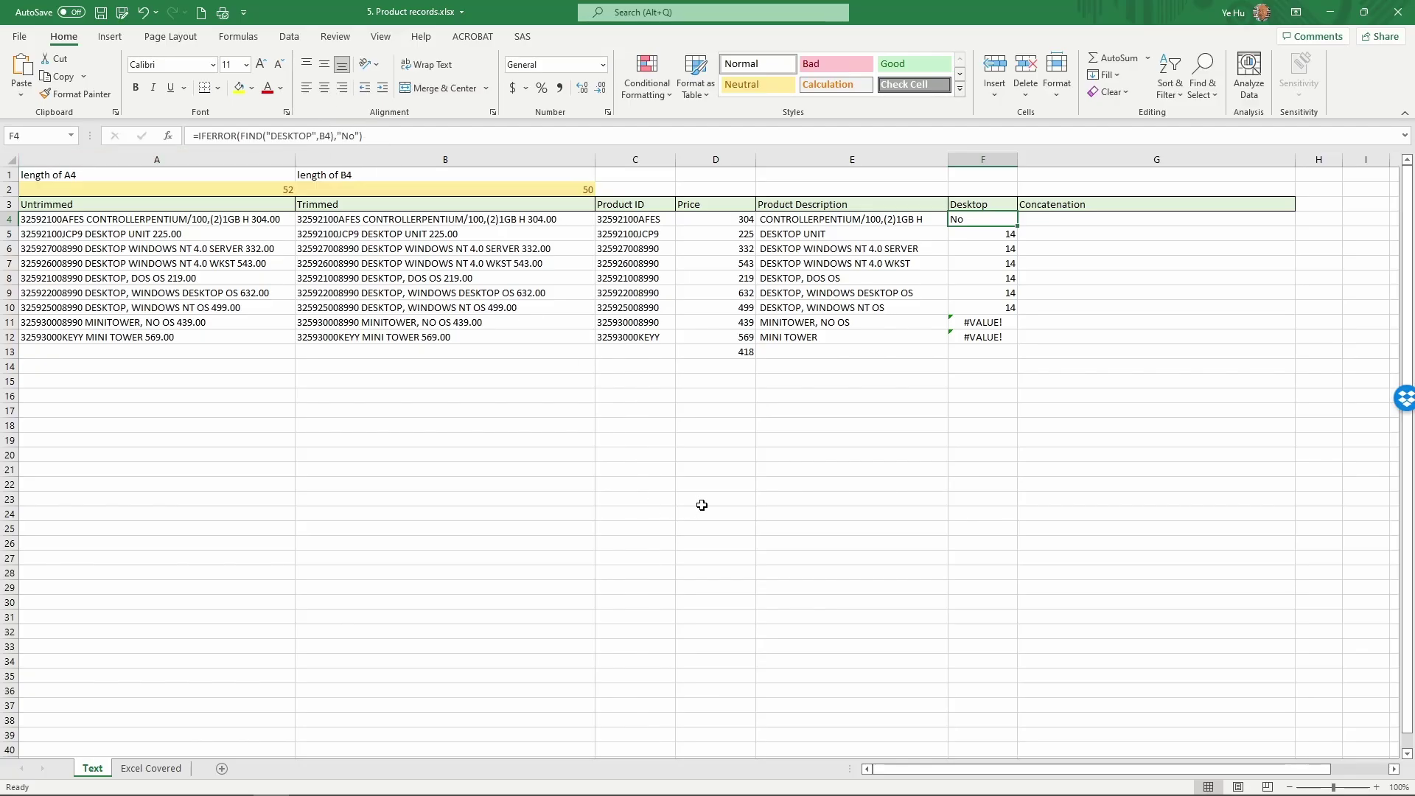
- Fill the F4 IFERROR formula down through F12 and center the Desktop column values
key("Down")
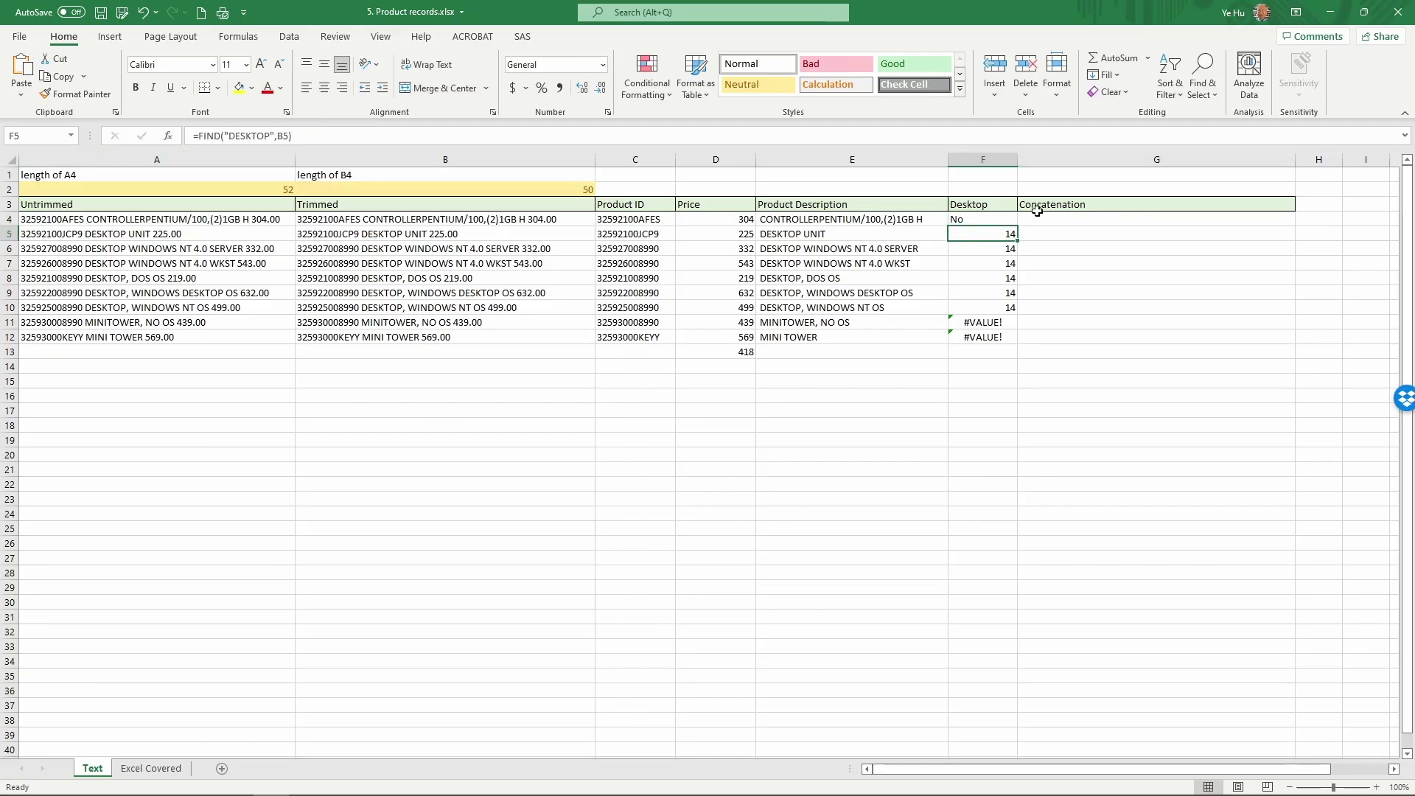
left_click(1013, 218)
left_click_drag(1020, 225, 1011, 343)
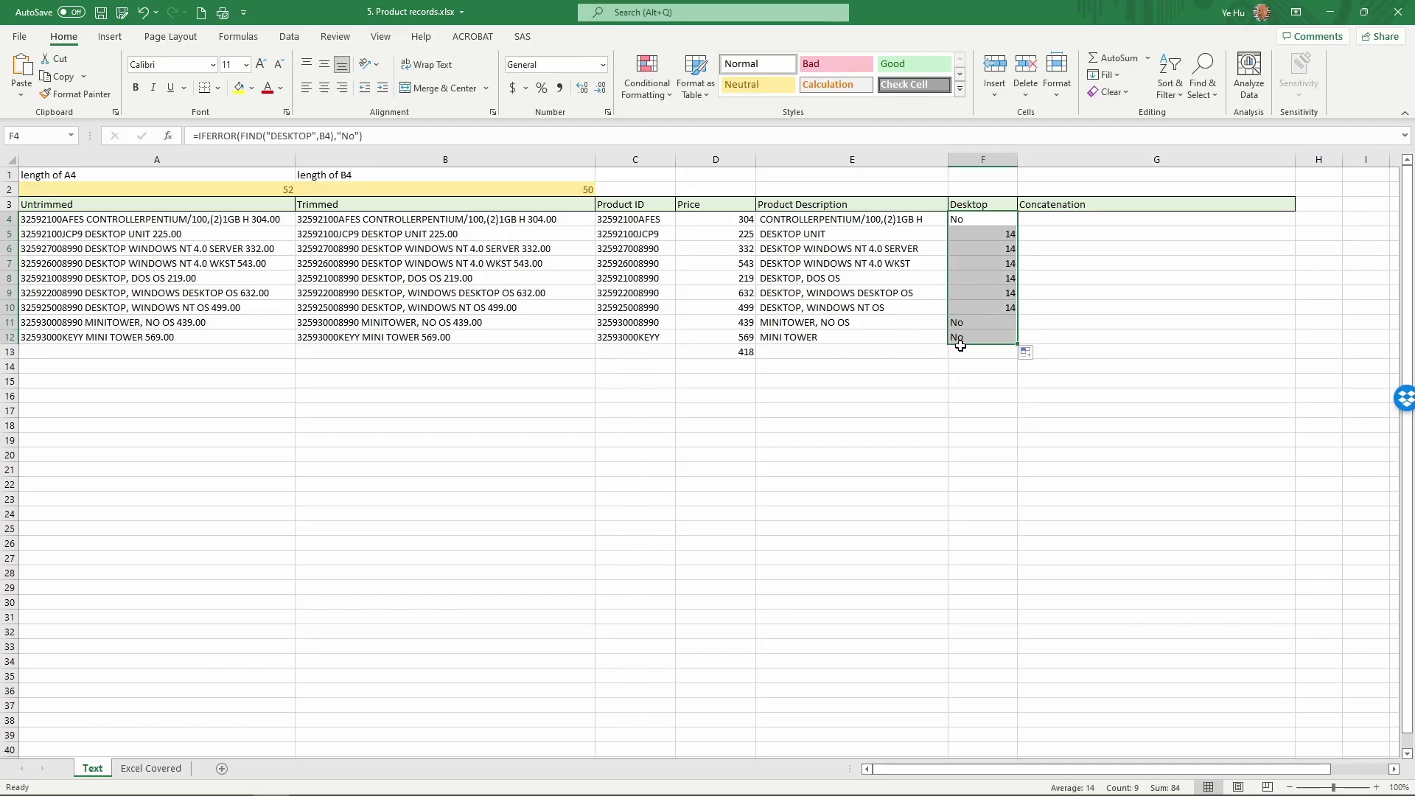
left_click(324, 88)
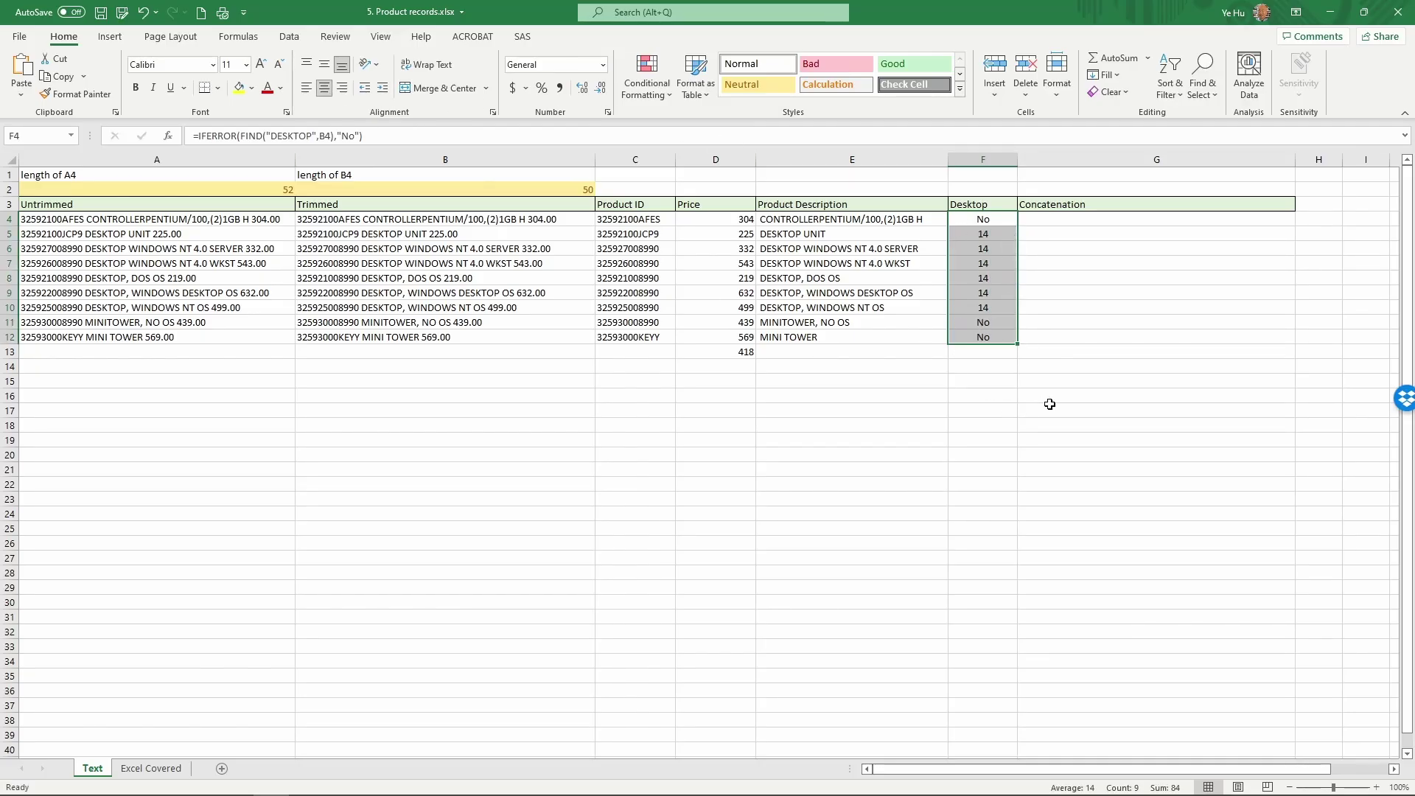
- Review the Desktop column results in F5:F10 and in cells F4 and F11
left_click(993, 241)
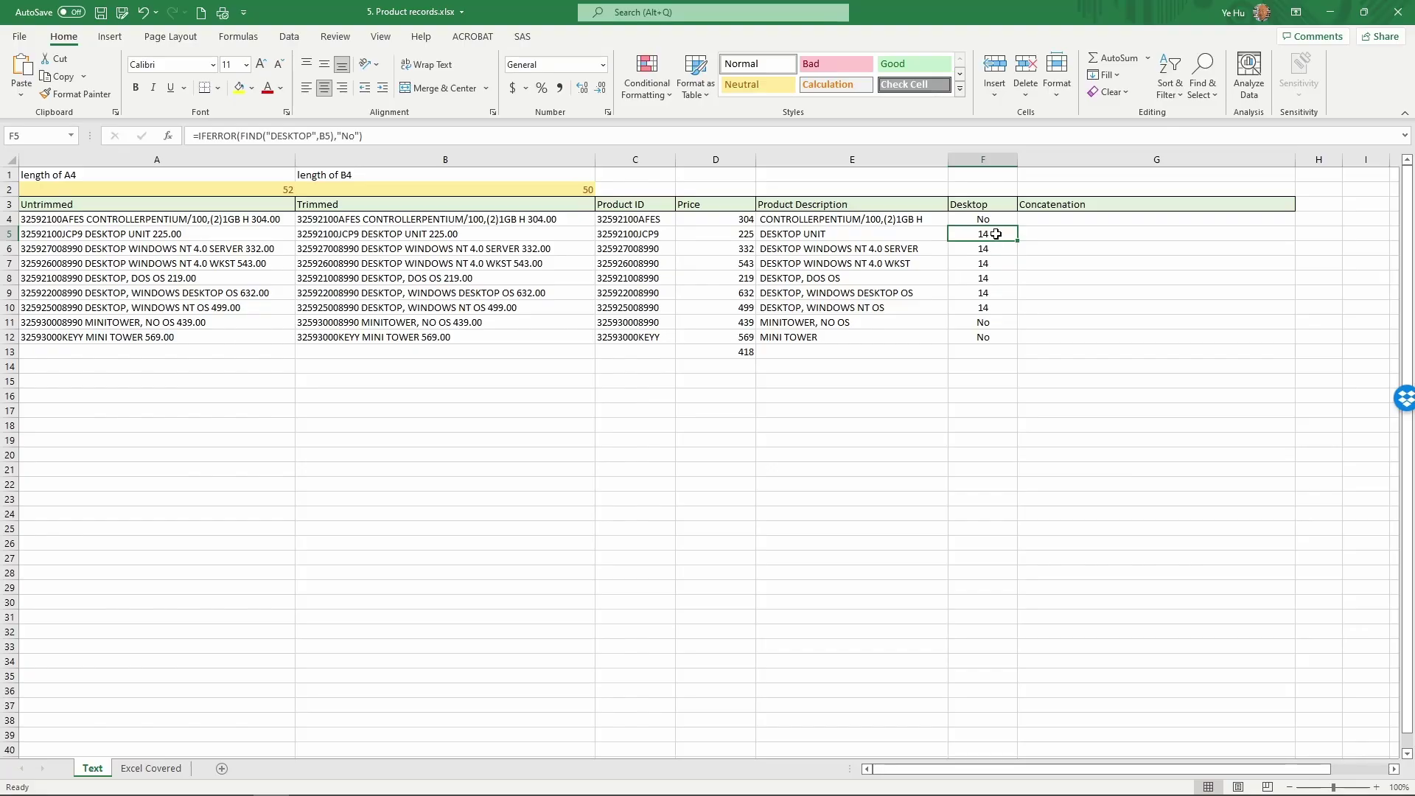
left_click_drag(997, 234, 1000, 307)
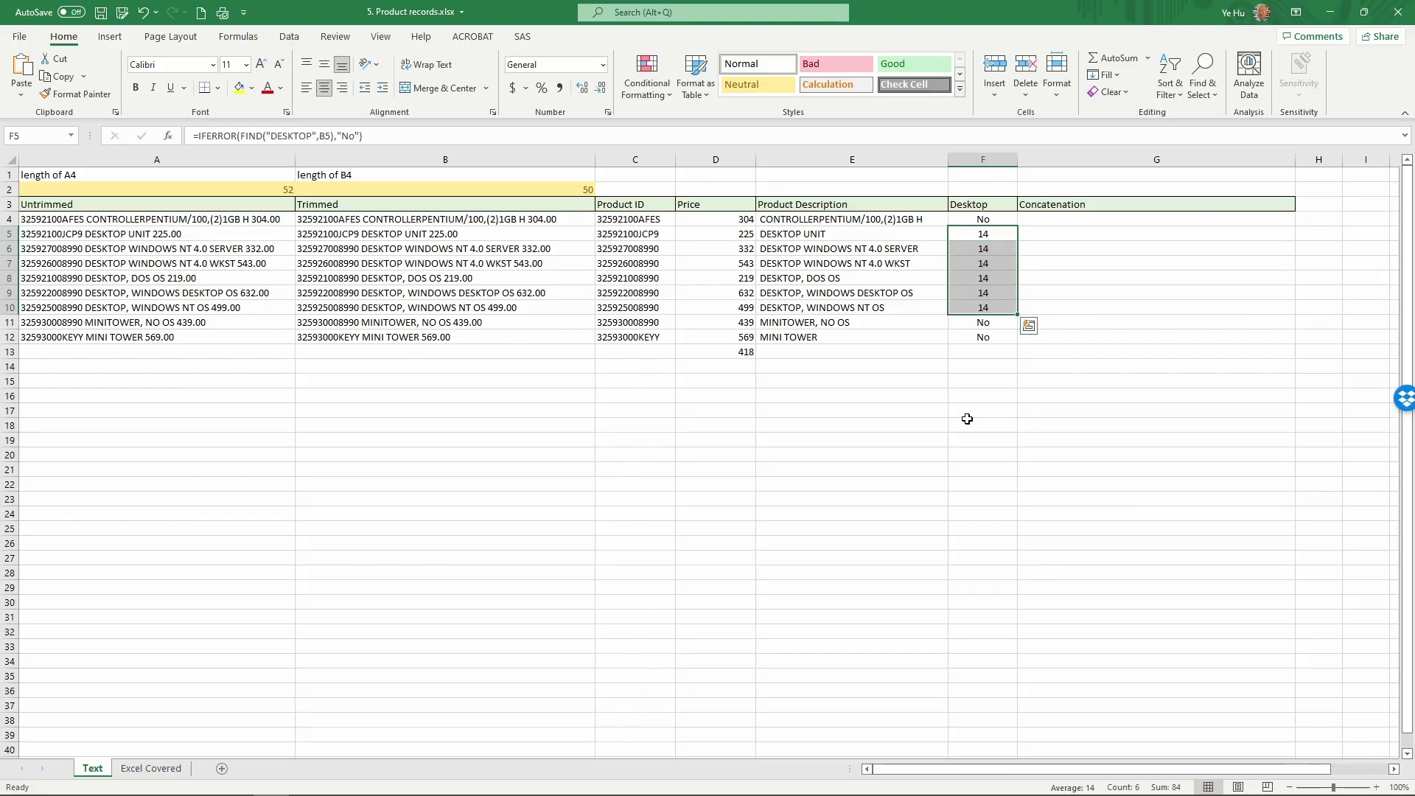
left_click(985, 215)
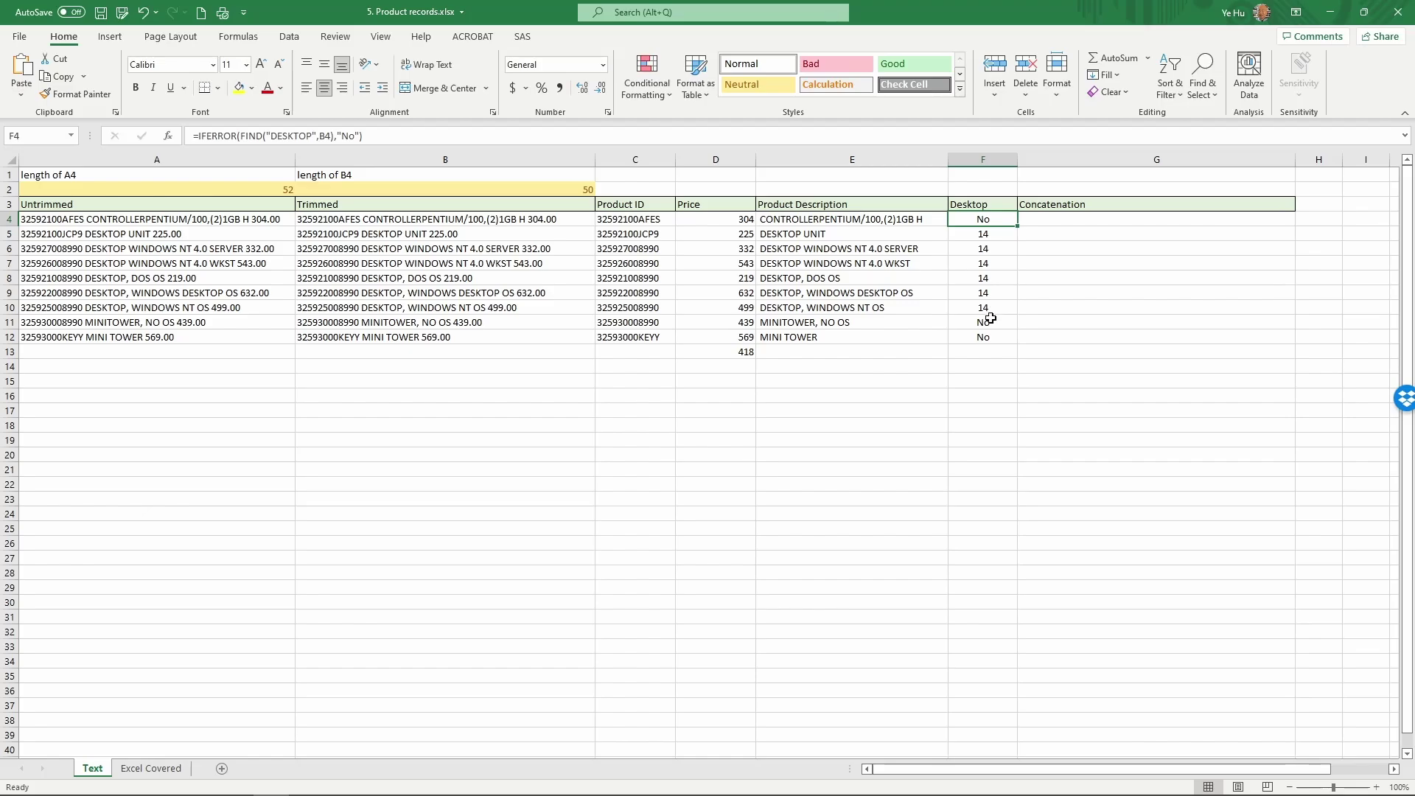
left_click(993, 327)
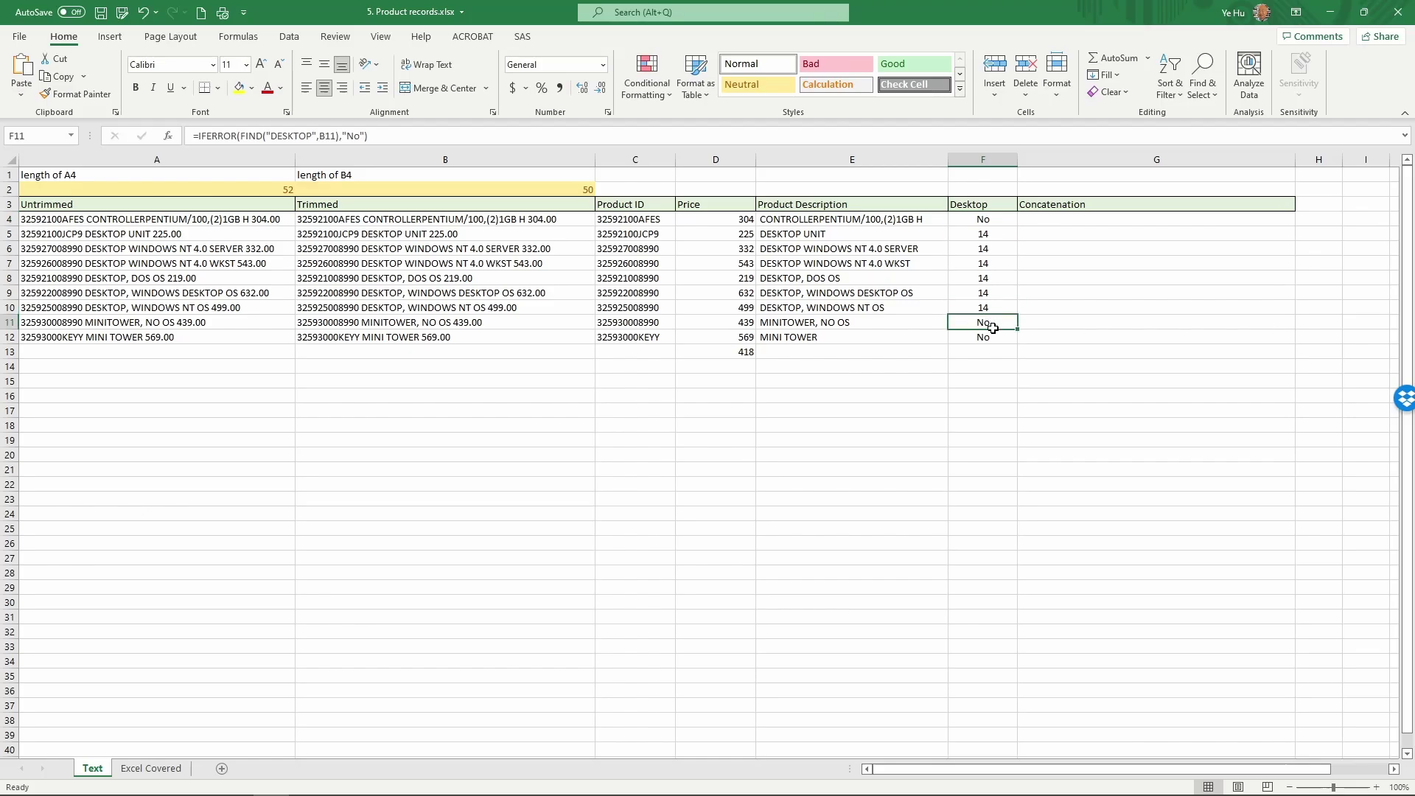
- Join the product ID, description and price in G4 with =CONCAT(C4,E4,D4) and fill the formula down through G12
left_click(1069, 219)
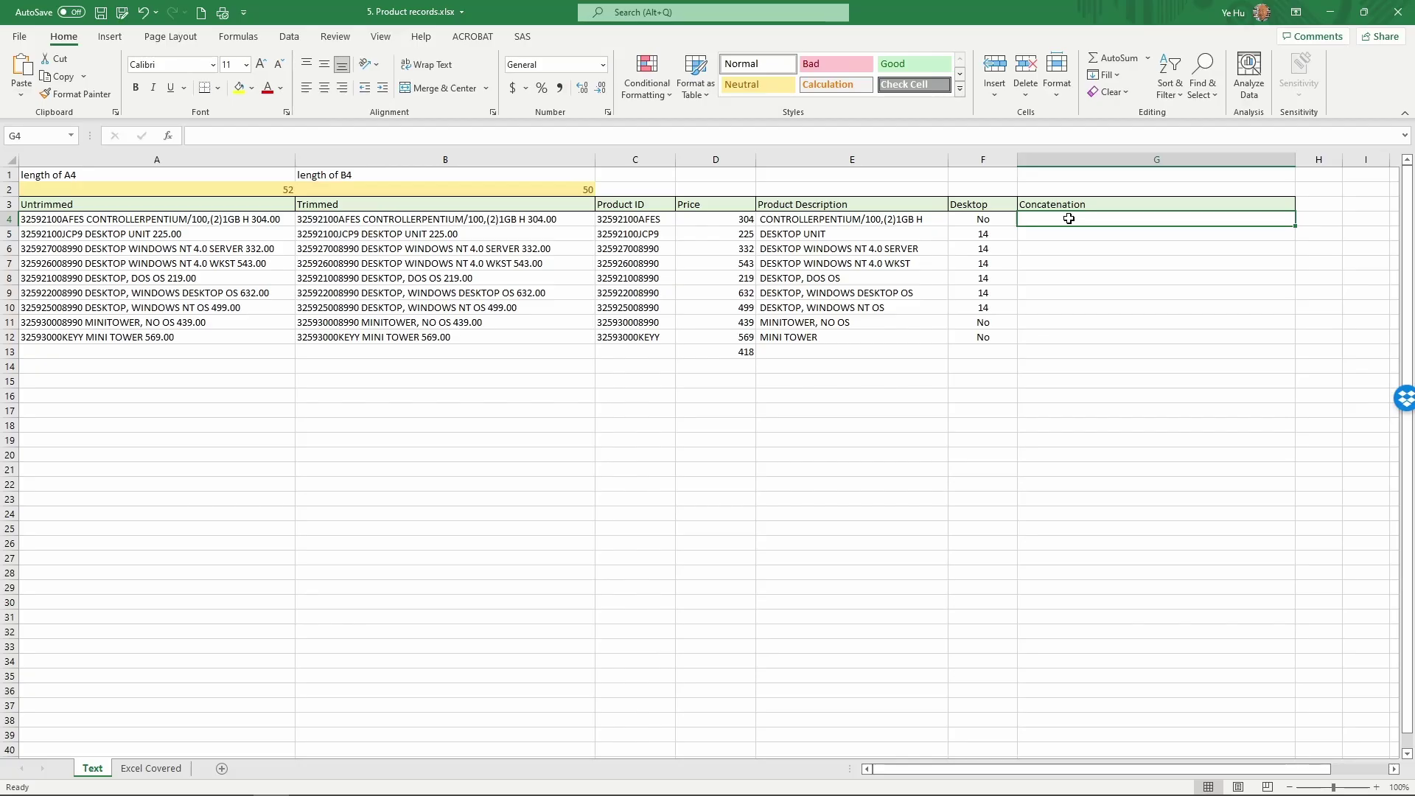
type("=")
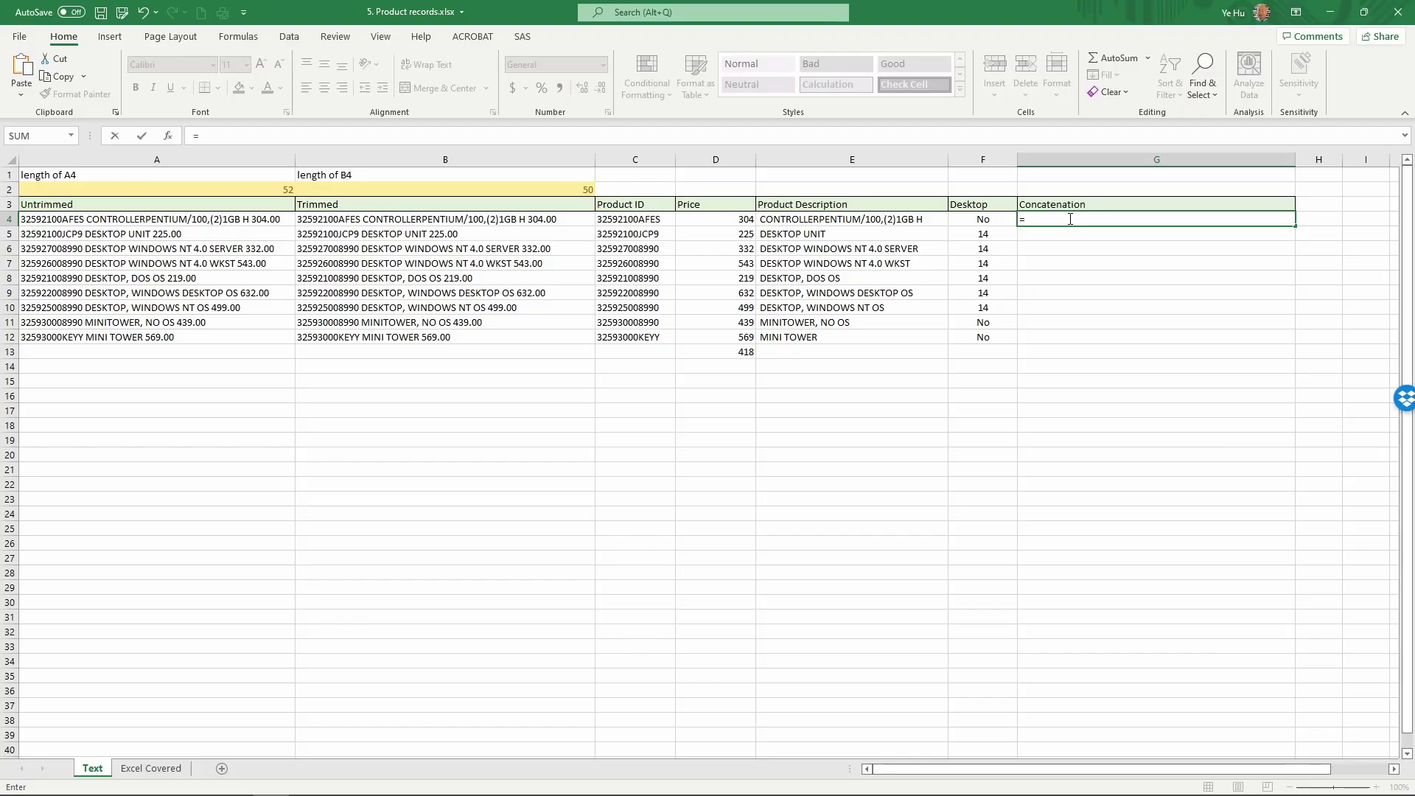
type("concat")
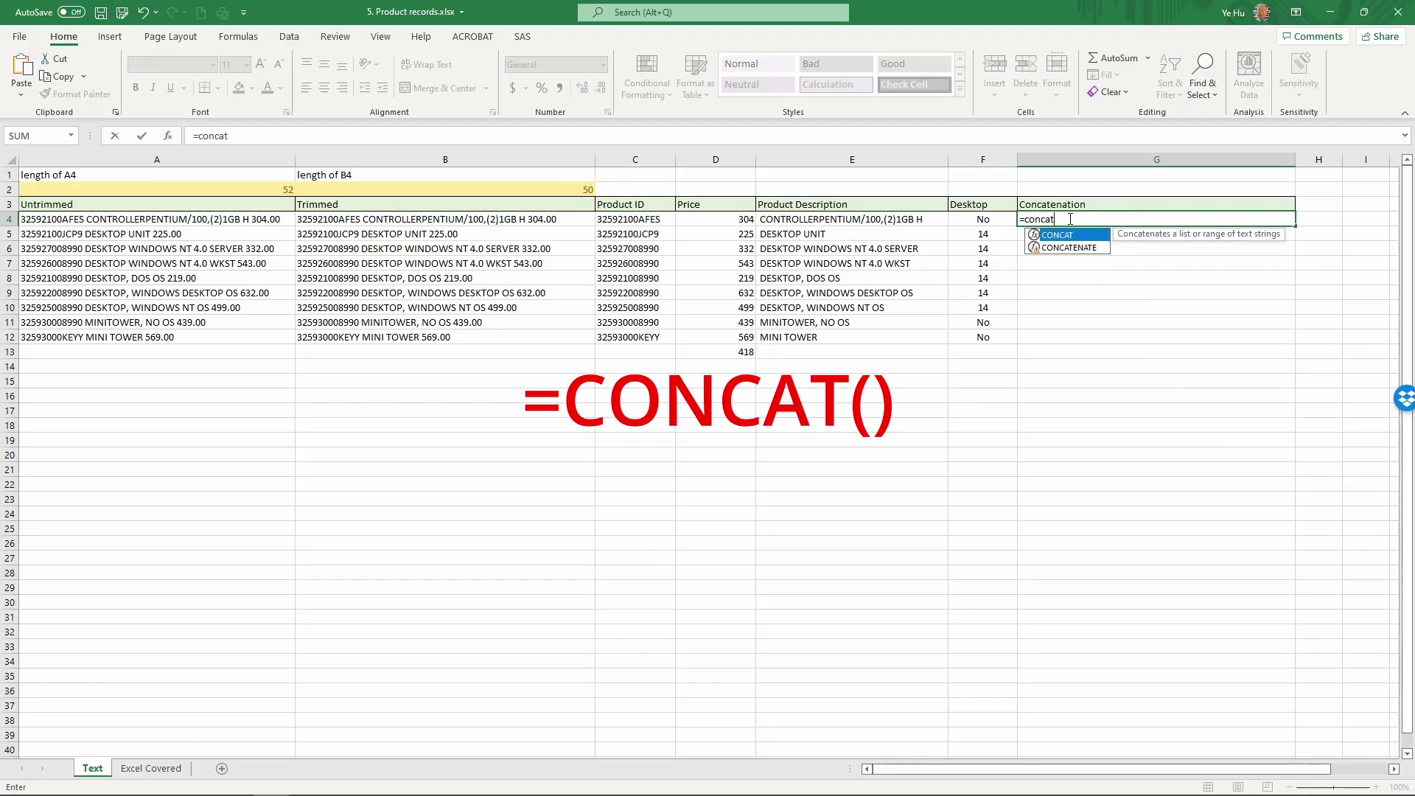
type("(")
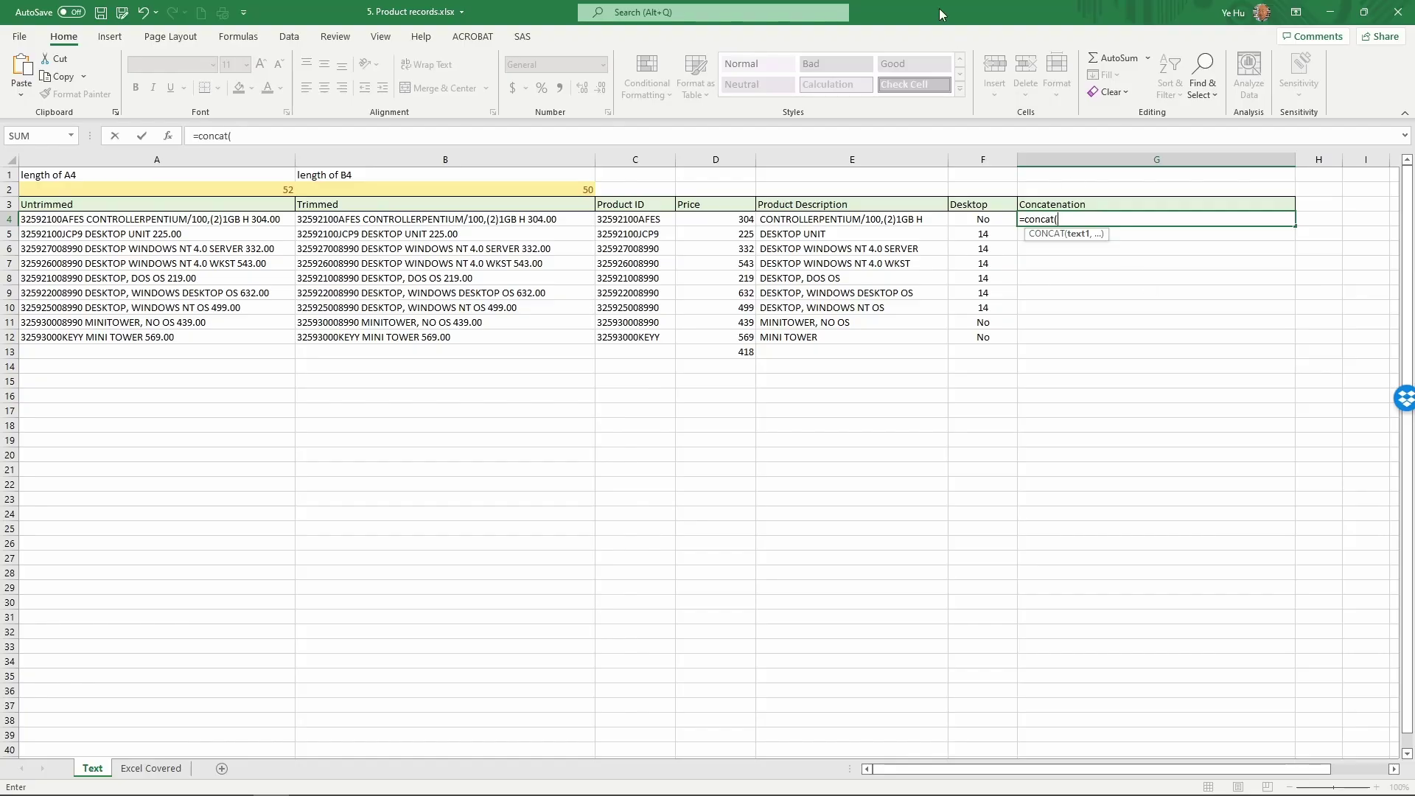
left_click(626, 218)
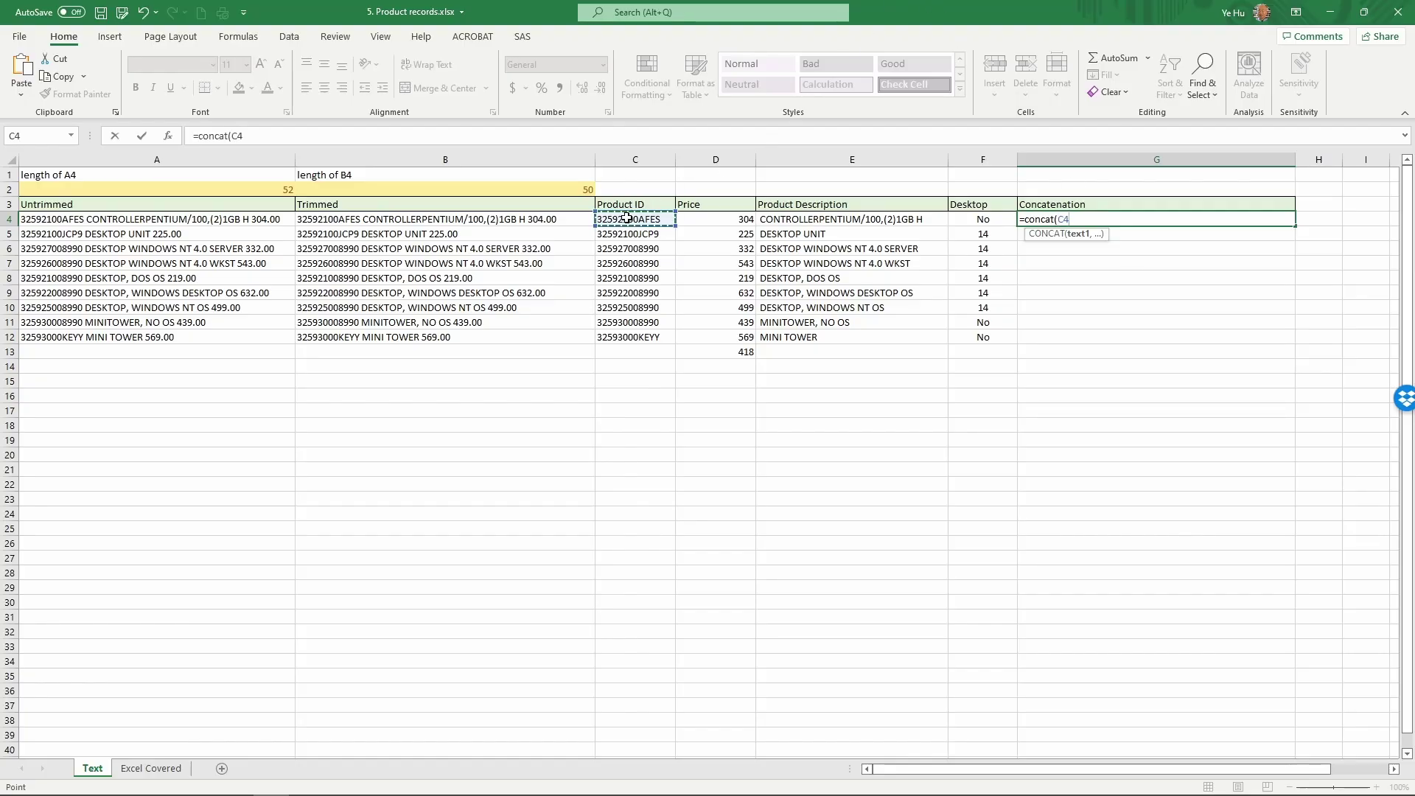
type(",e4")
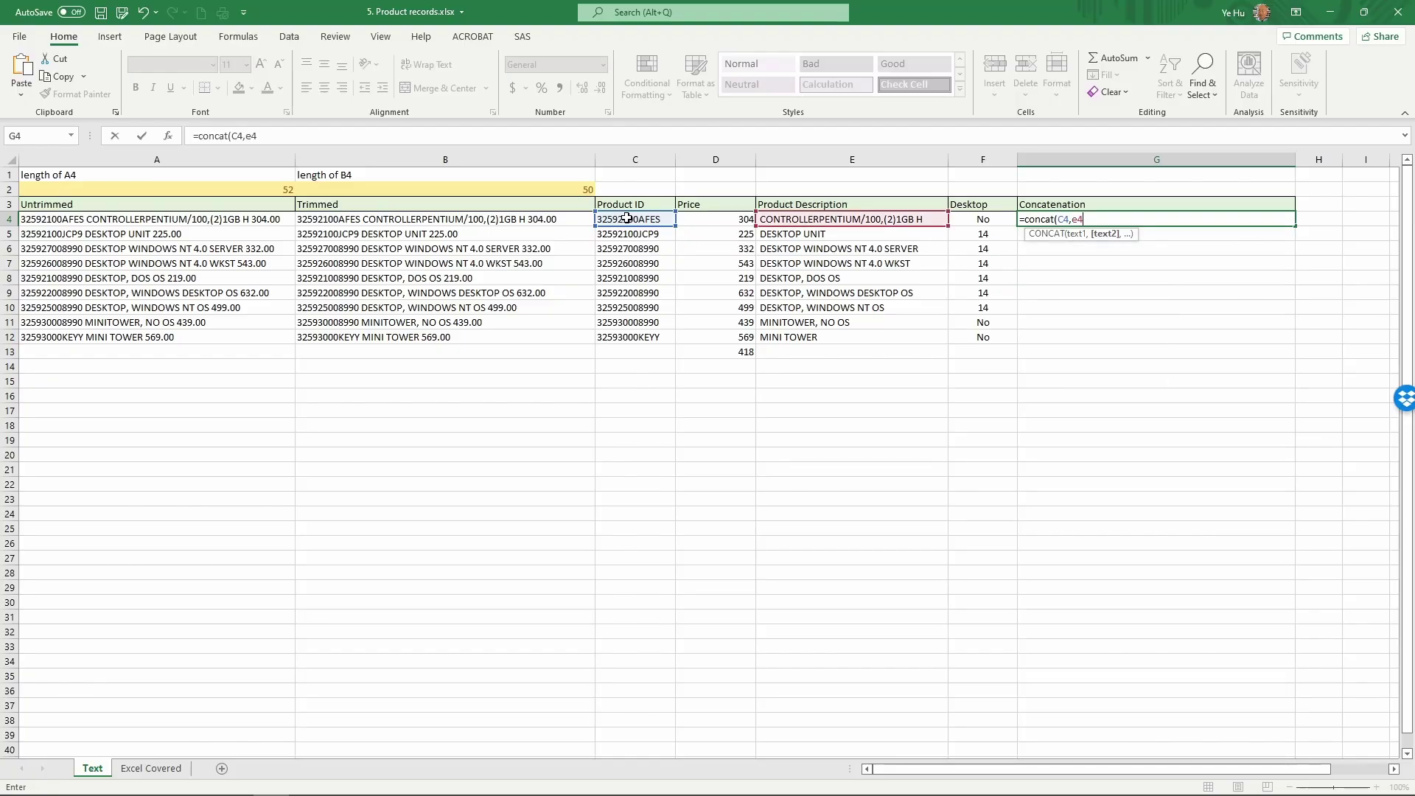
type(",d4")
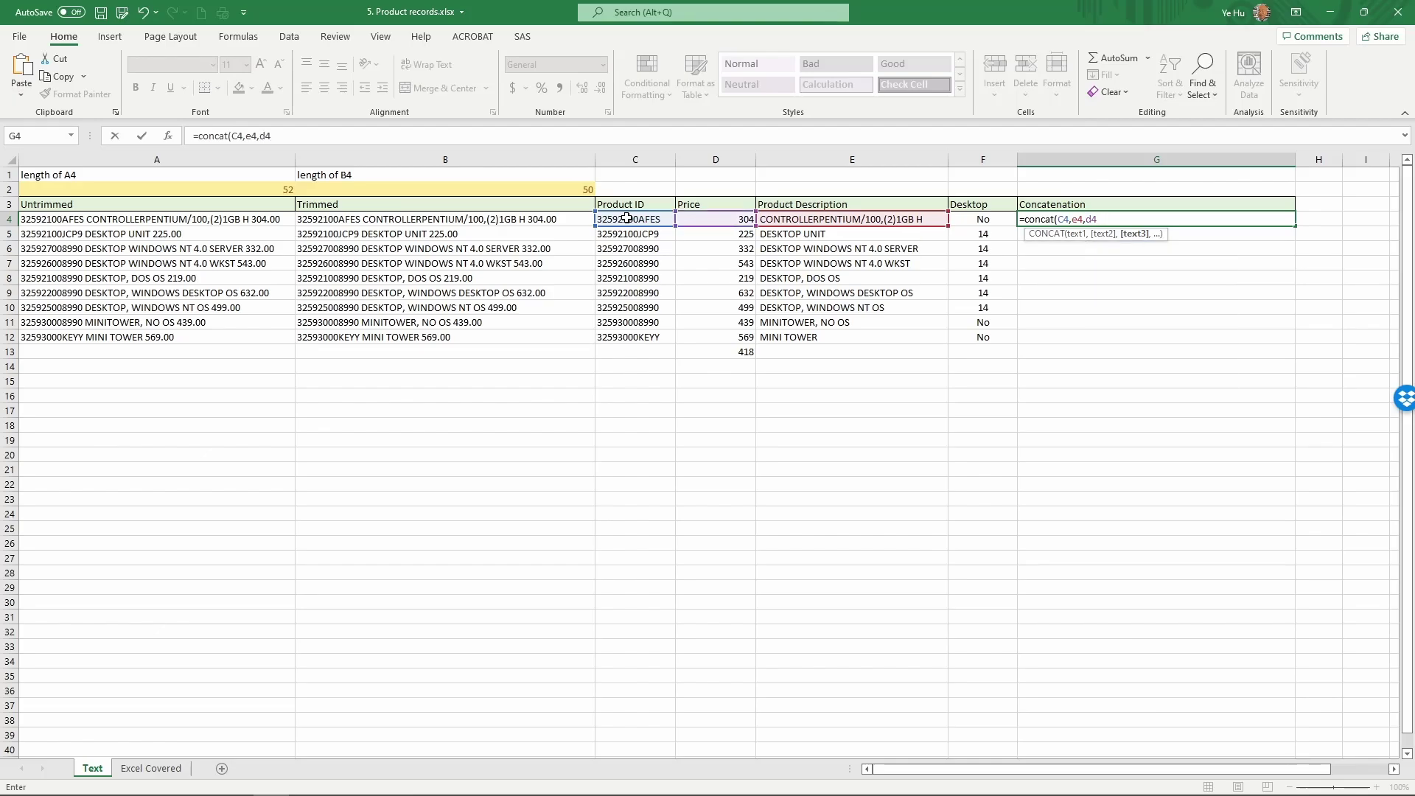
type(")")
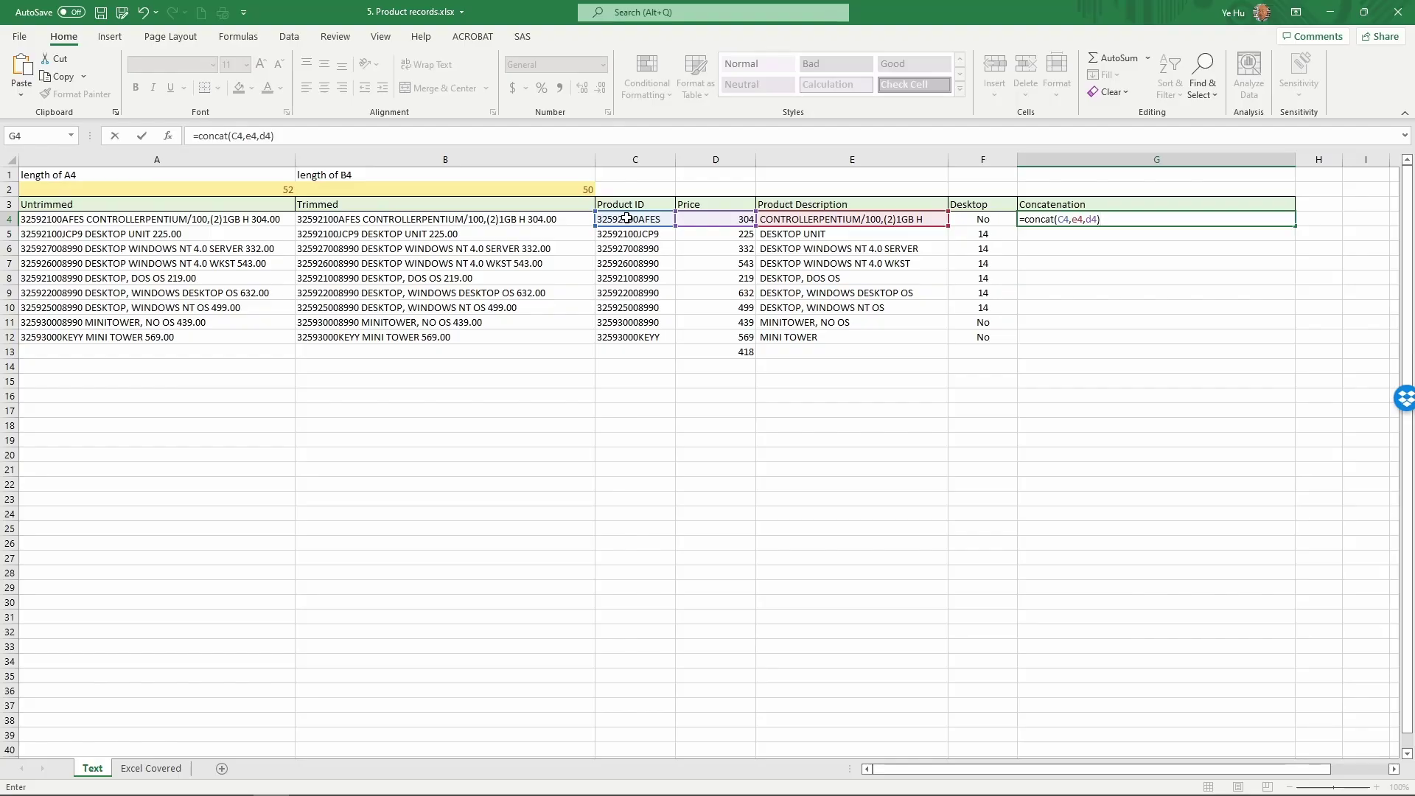
key("Return")
left_click(1103, 218)
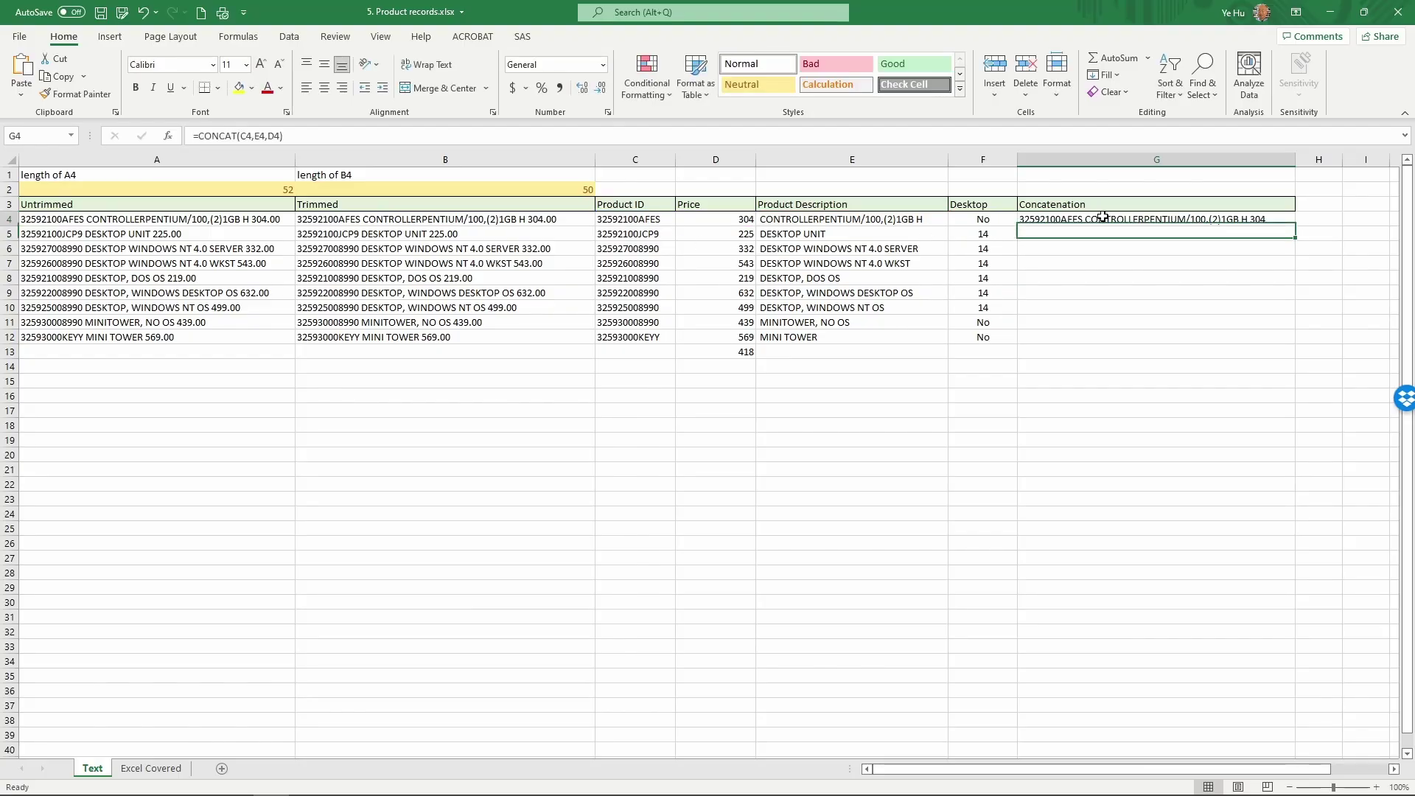
left_click_drag(1296, 225, 1295, 345)
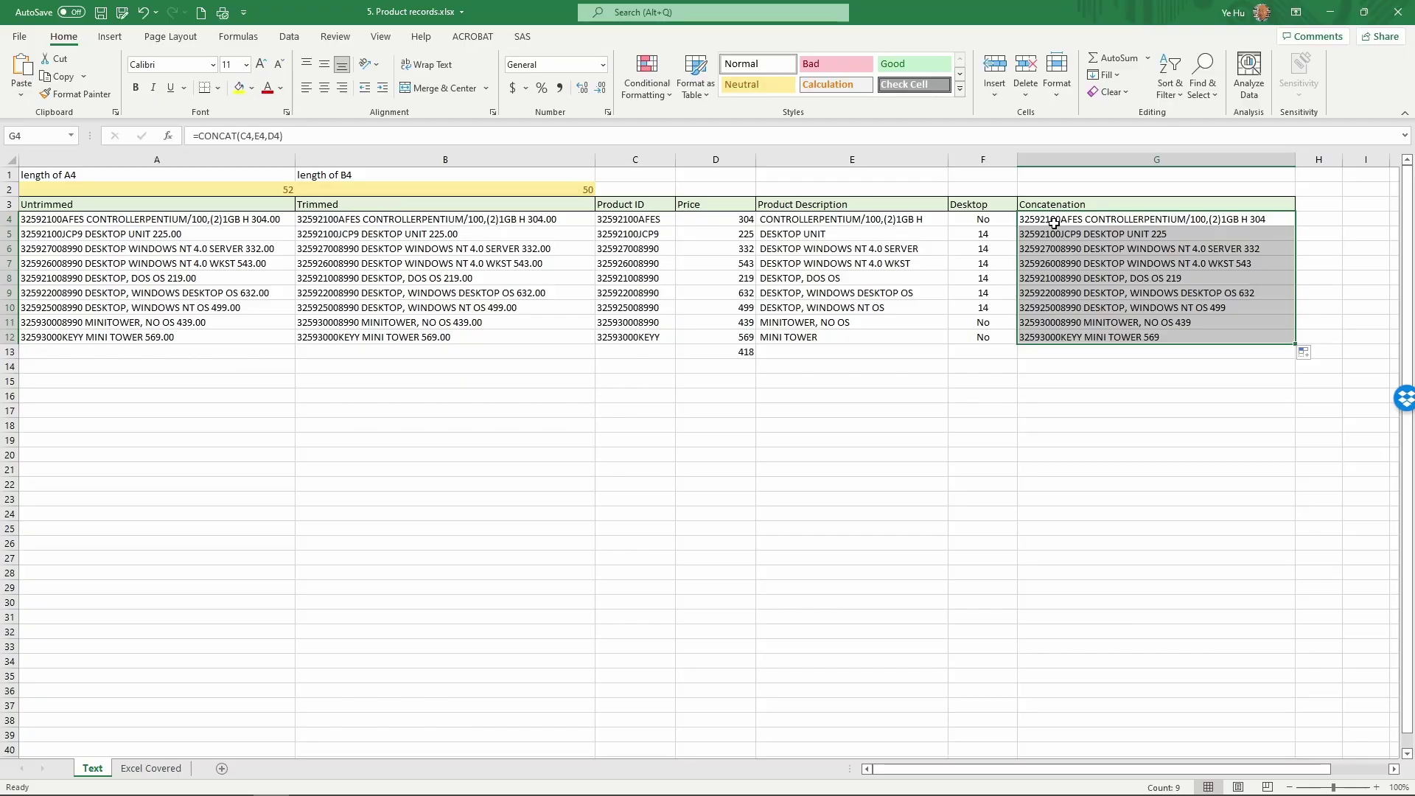